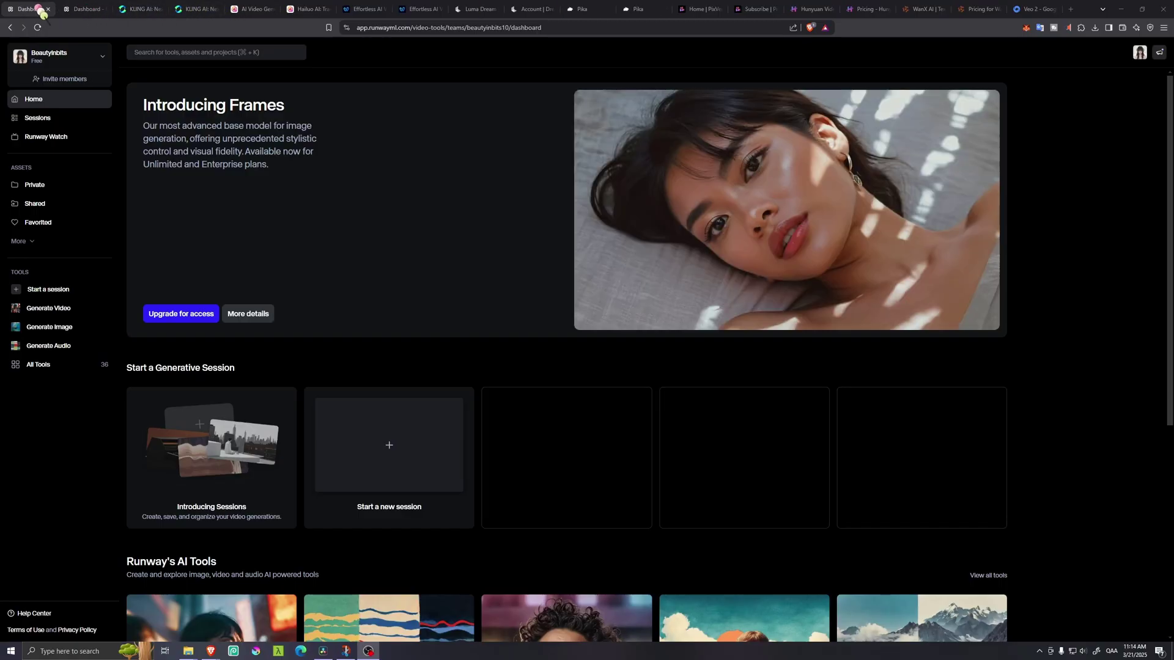
# - Review the Kling, Hailuo, Vidu, Luma, Pika, PixVerse, Hunyuan, WanX and Veo 2 pricing tabs
pyautogui.click(86, 10)
pyautogui.click(139, 10)
pyautogui.click(196, 10)
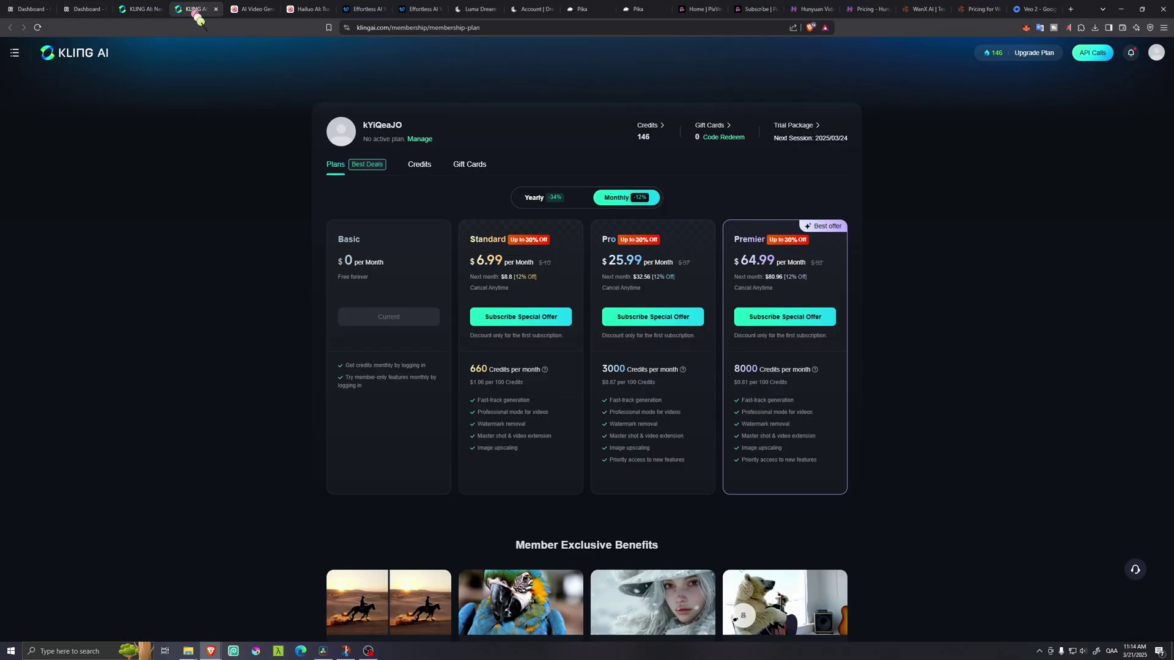
pyautogui.click(250, 11)
pyautogui.click(308, 11)
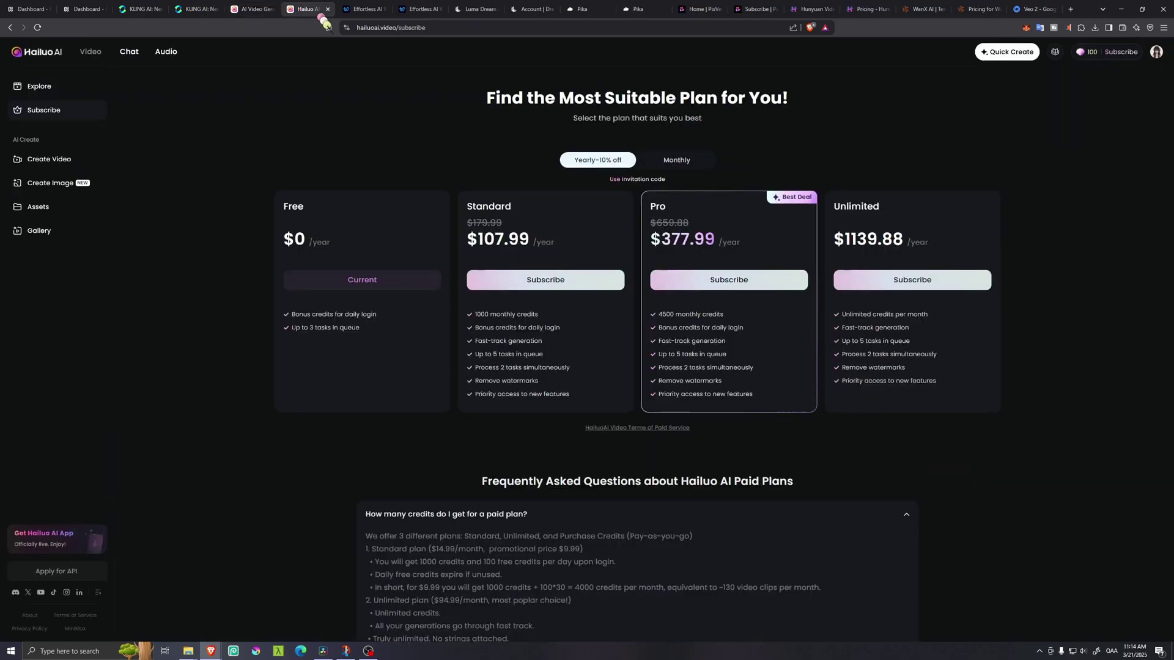
pyautogui.click(362, 11)
pyautogui.click(421, 11)
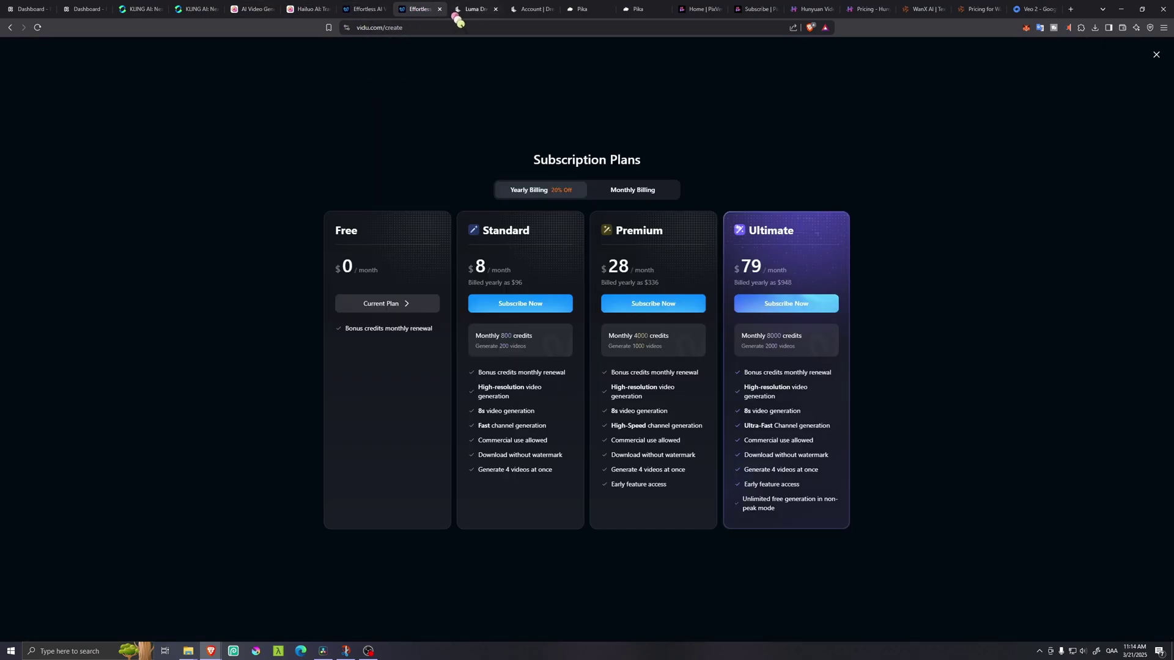
pyautogui.click(474, 11)
pyautogui.click(524, 11)
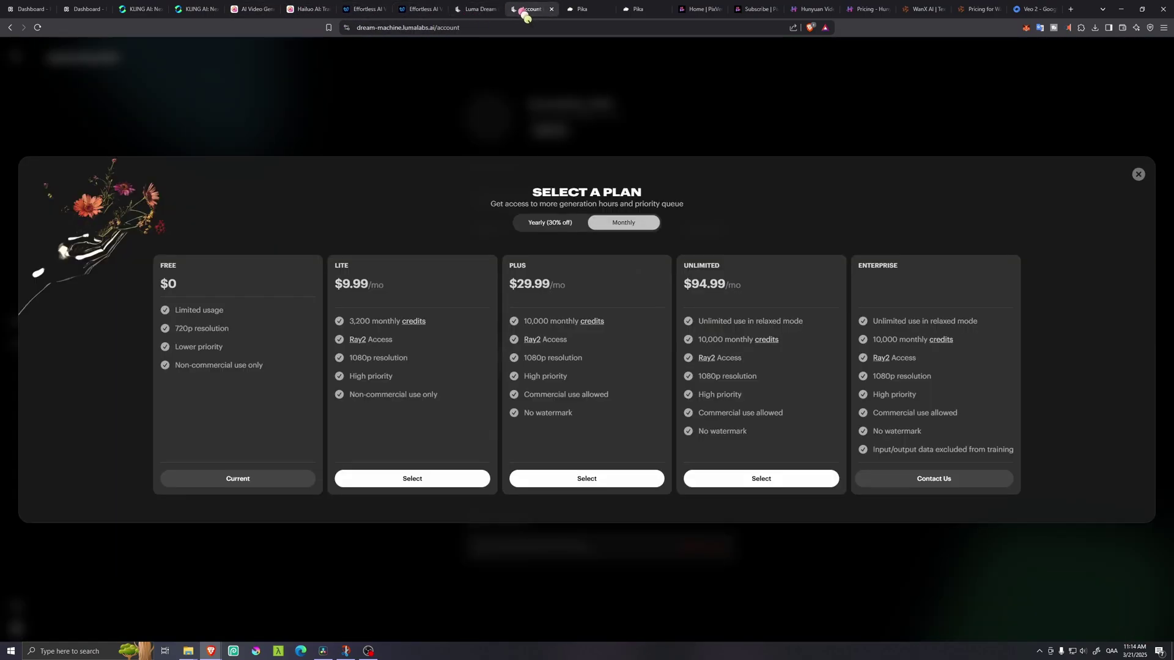
pyautogui.click(574, 11)
pyautogui.click(635, 10)
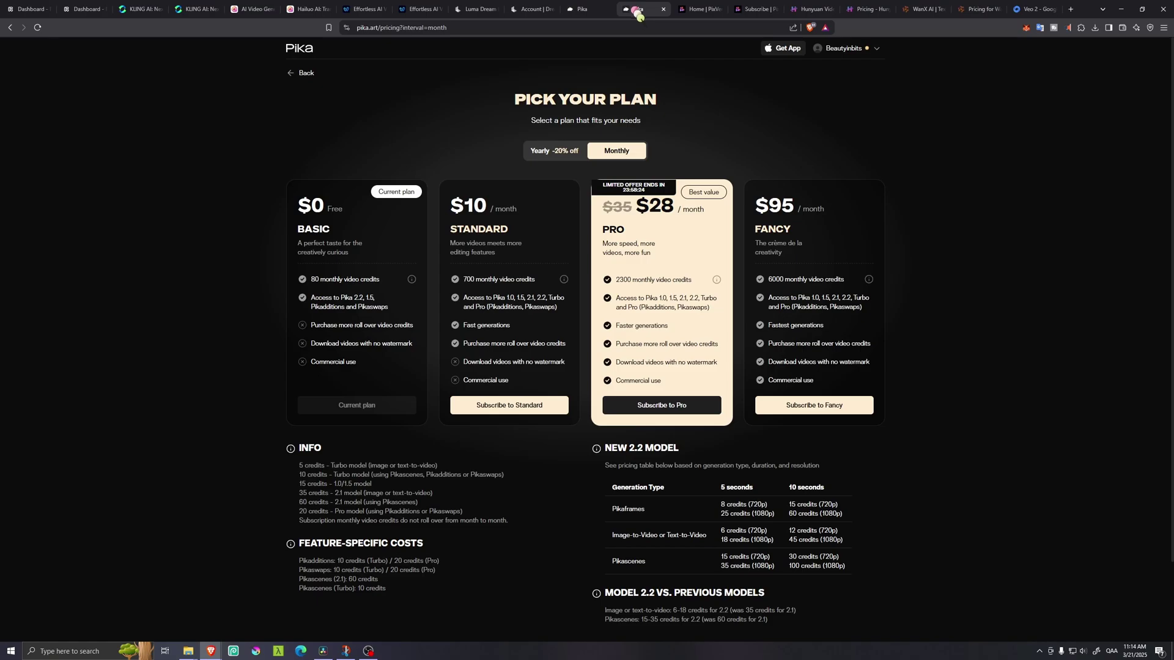
pyautogui.click(700, 11)
pyautogui.click(757, 11)
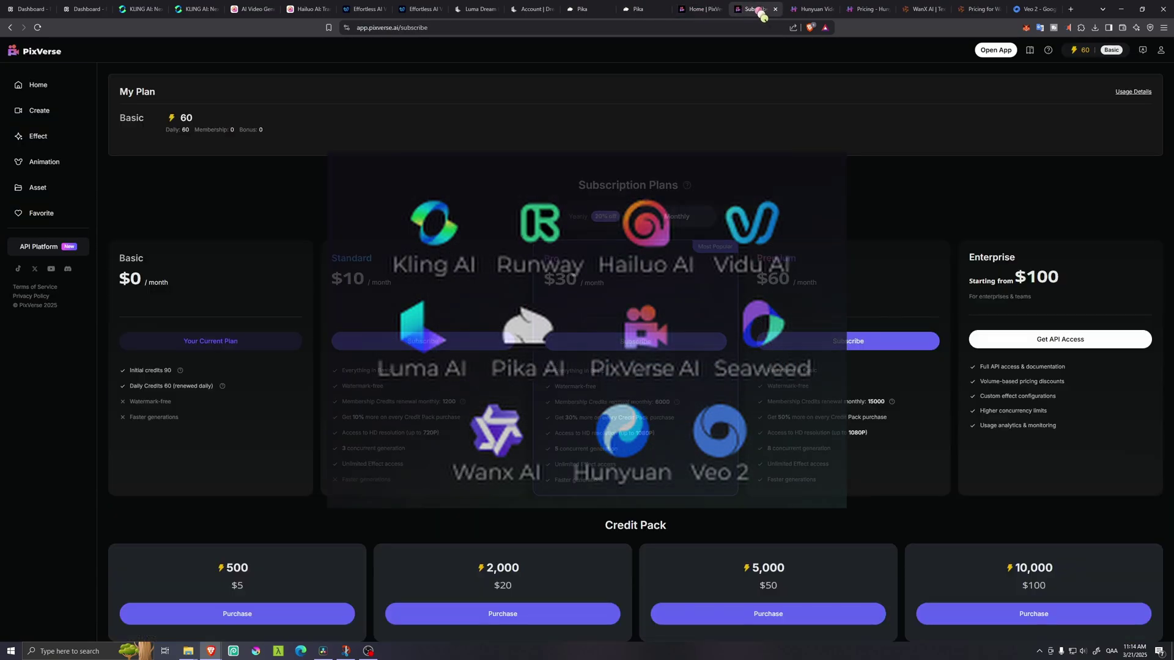
pyautogui.click(822, 10)
pyautogui.click(874, 11)
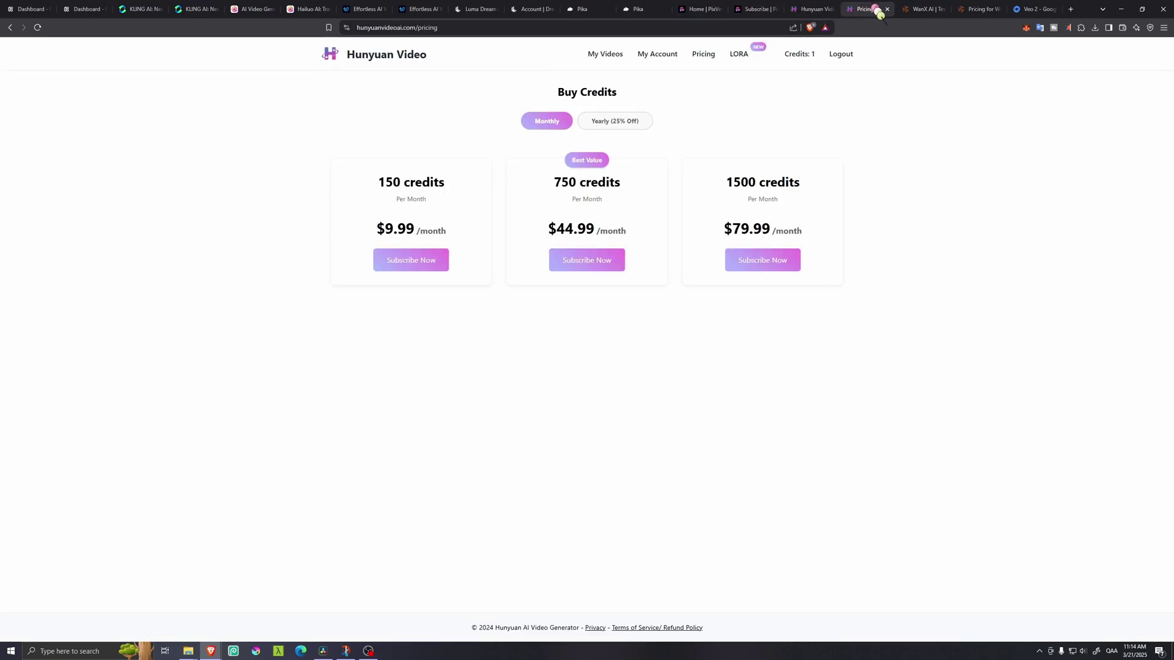
pyautogui.click(923, 10)
pyautogui.click(978, 11)
pyautogui.click(1022, 11)
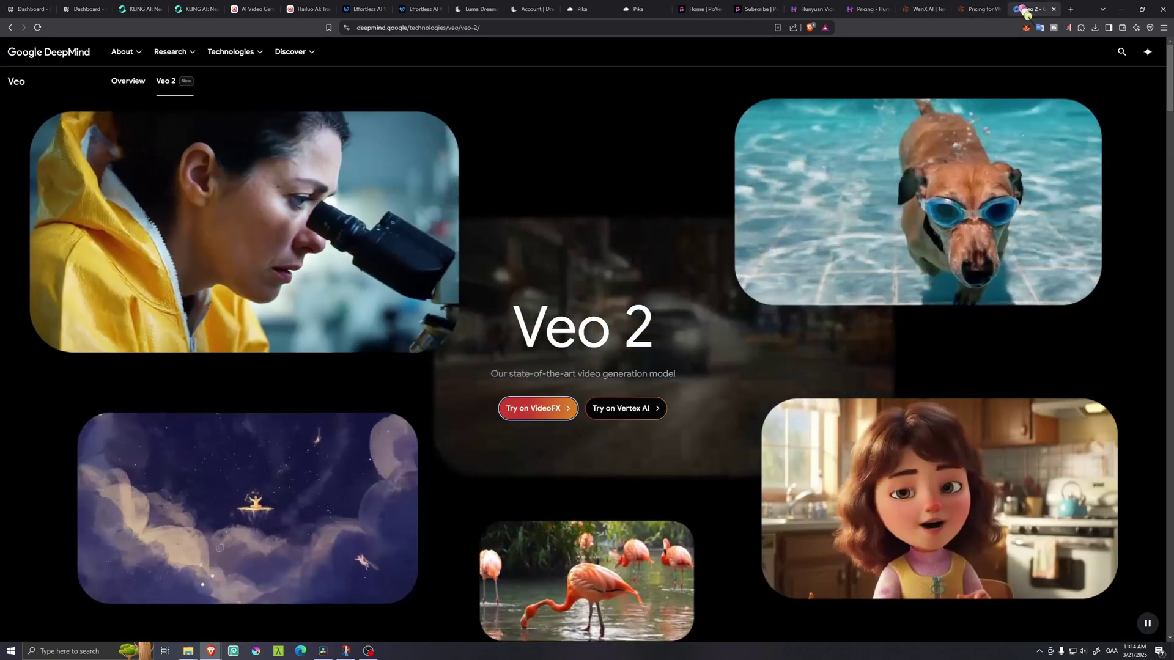
# - Recheck the Runway, Kling, Hailuo, Vidu, Luma, Pika and PixVerse pages, then switch to the Pollo.ai window
pyautogui.click(30, 10)
pyautogui.click(85, 10)
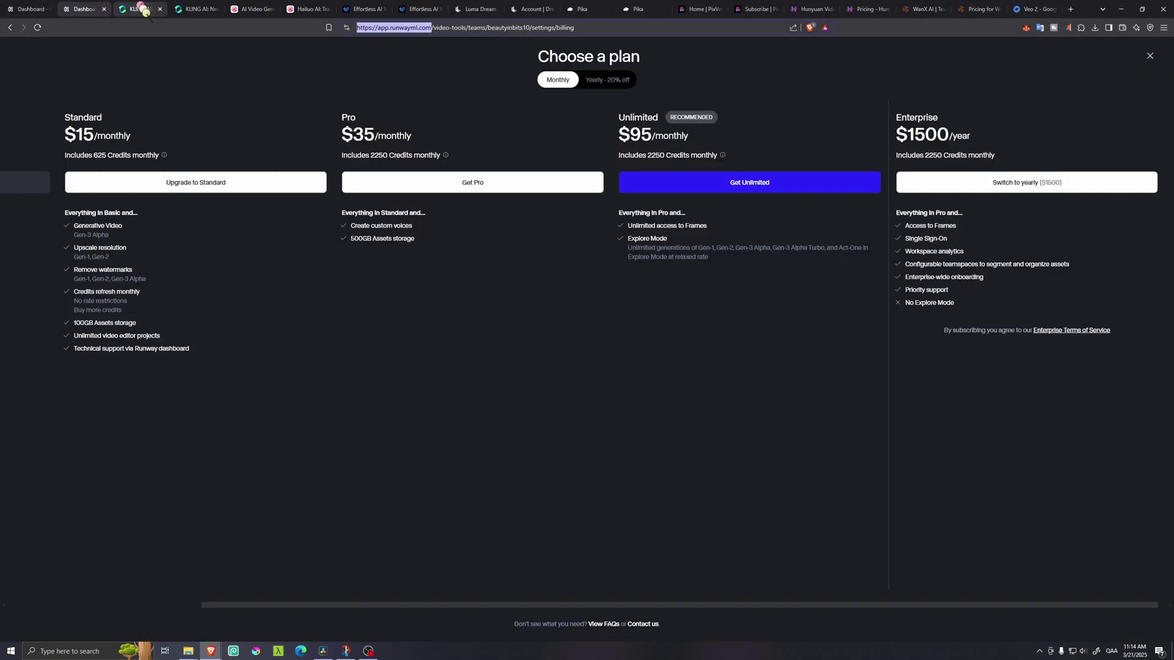
pyautogui.click(140, 9)
pyautogui.click(85, 9)
pyautogui.click(195, 9)
pyautogui.click(235, 10)
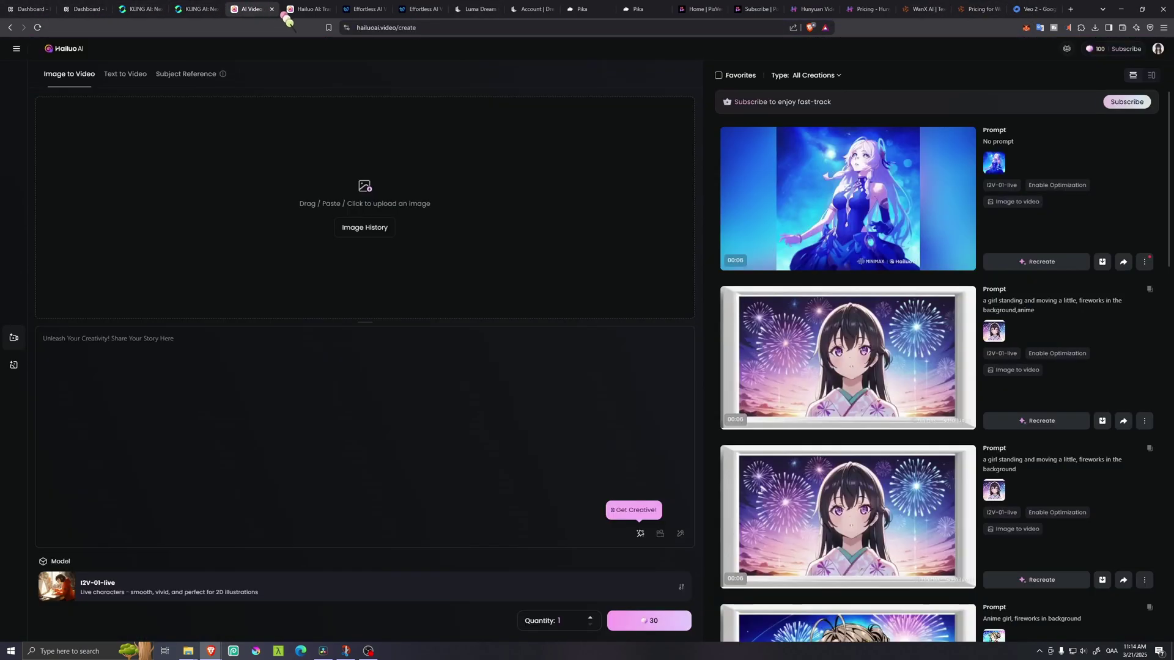
pyautogui.click(309, 9)
pyautogui.click(422, 9)
pyautogui.click(538, 11)
pyautogui.click(585, 10)
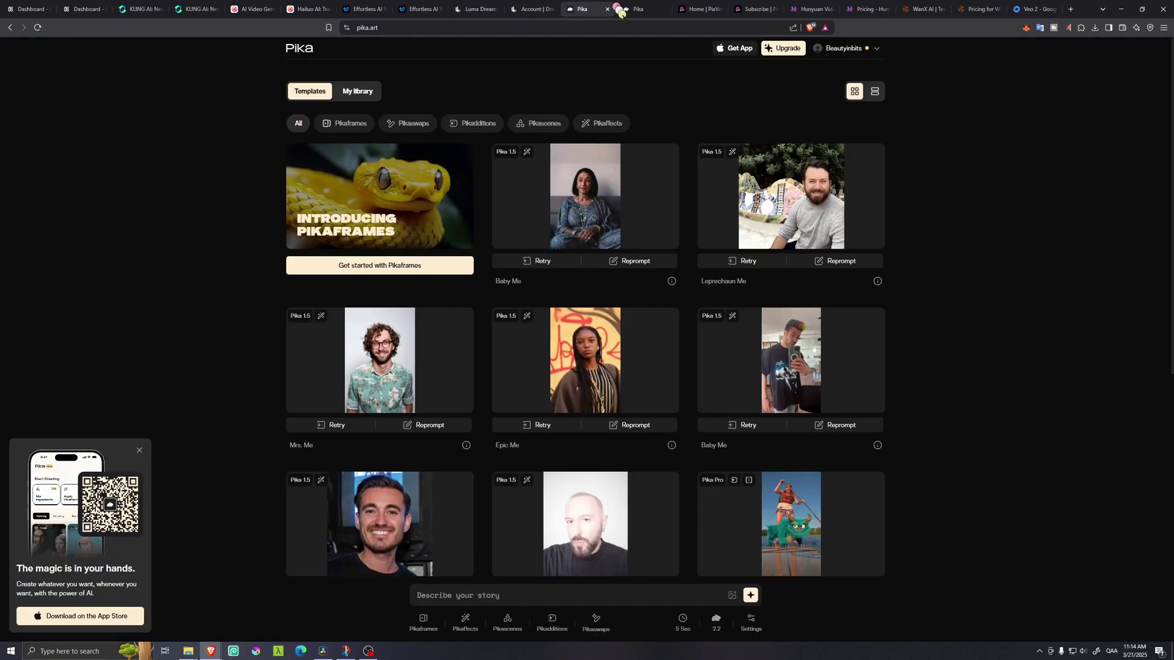
pyautogui.click(725, 9)
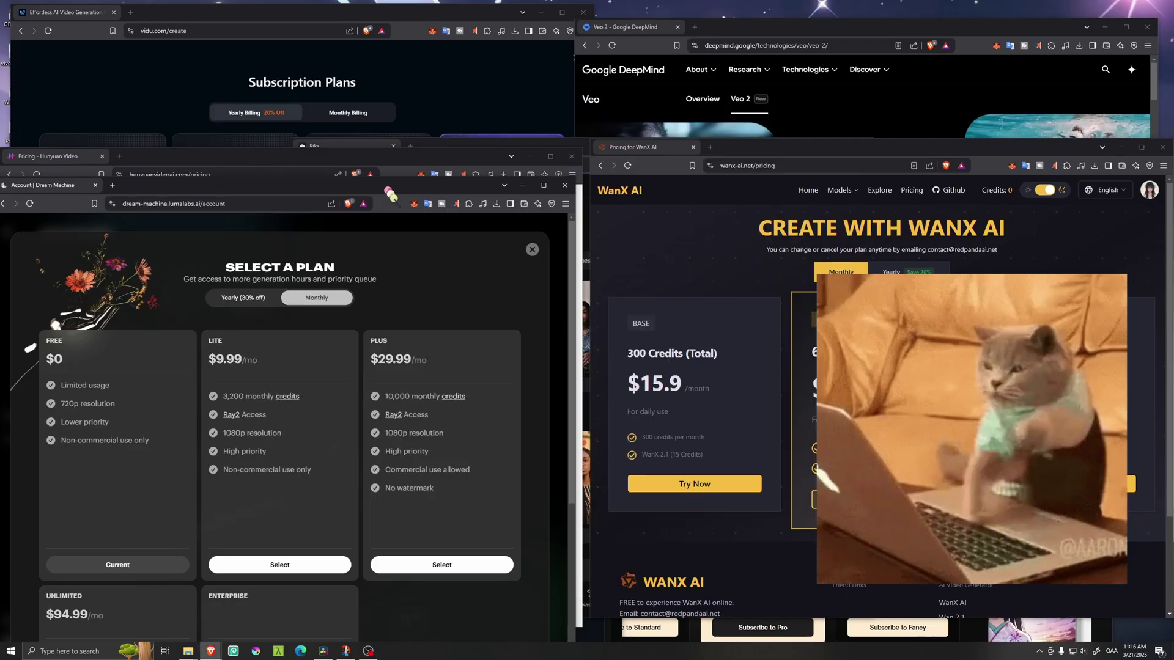
pyautogui.hotkey('alt', 'Tab')
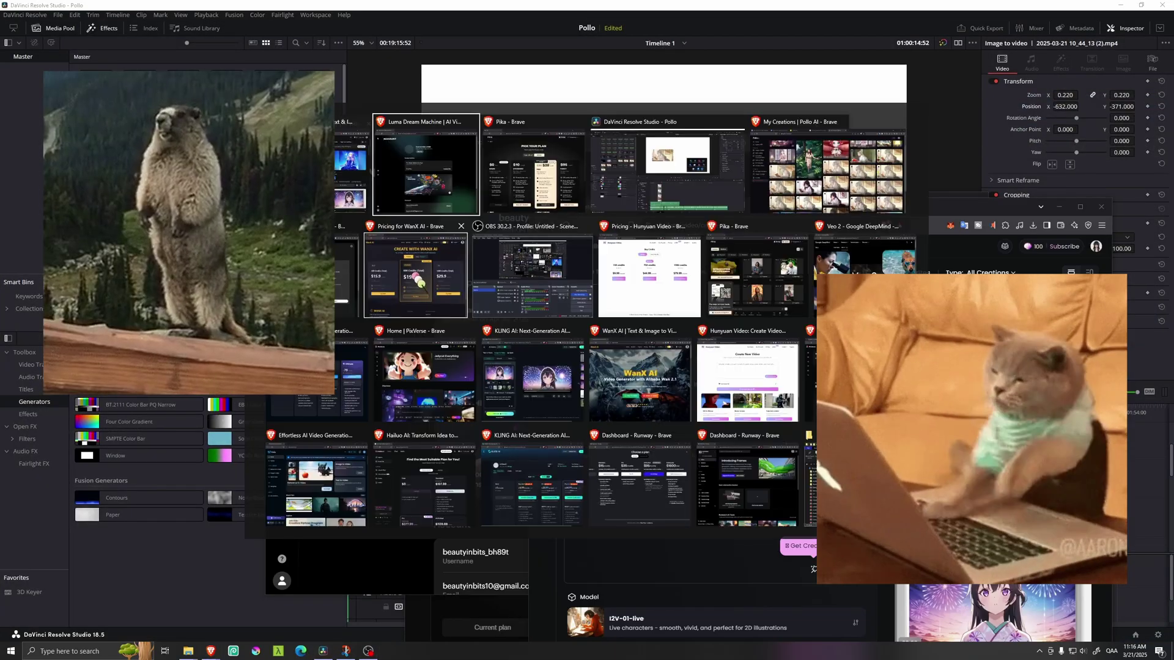
pyautogui.hotkey('alt', 'Tab')
pyautogui.hotkey('alt', 'Tab')
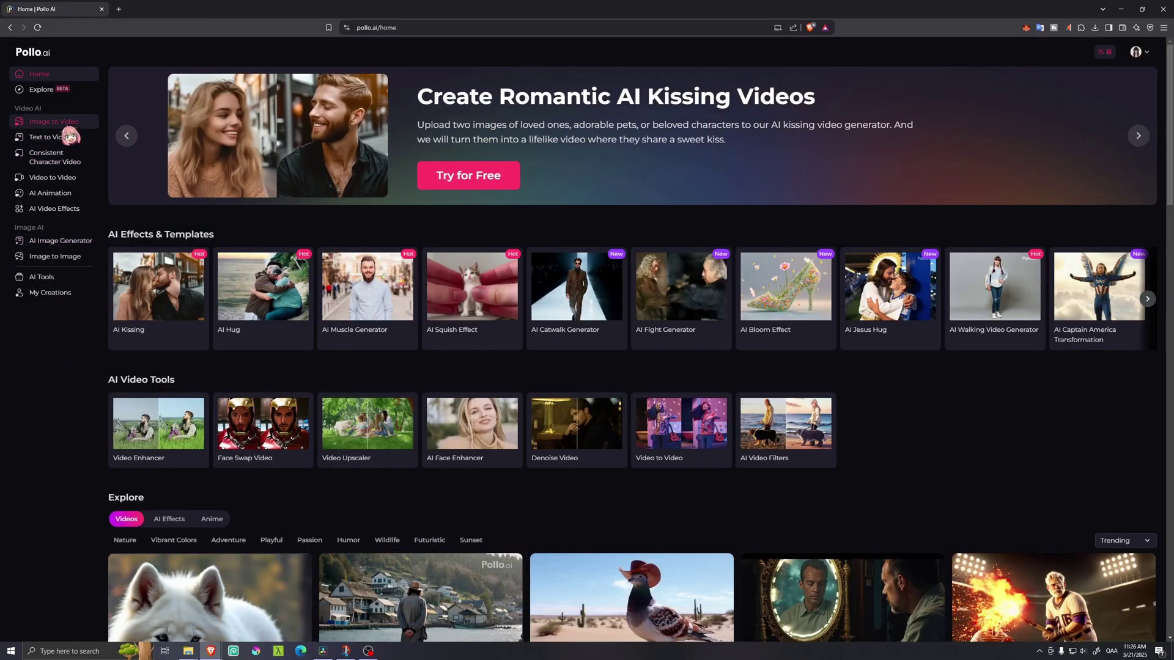
# - Open Image to Video and scroll through its video model list, leaving Kling 1.0 selected
pyautogui.click(76, 121)
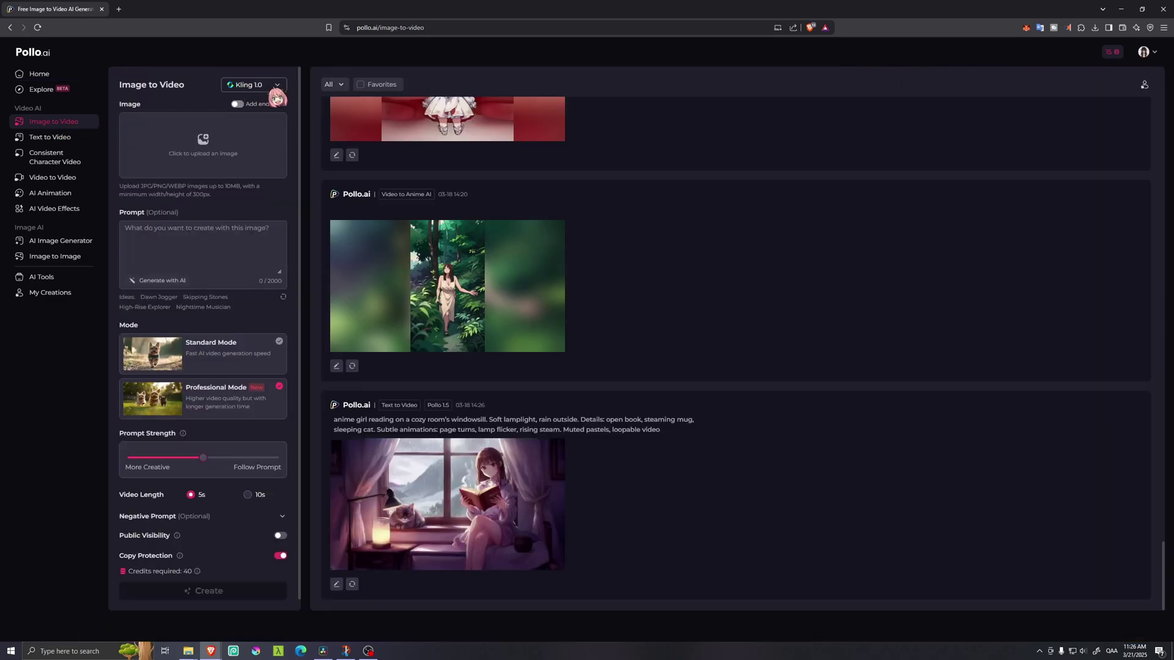
pyautogui.click(273, 90)
pyautogui.scroll(5, 309, 130)
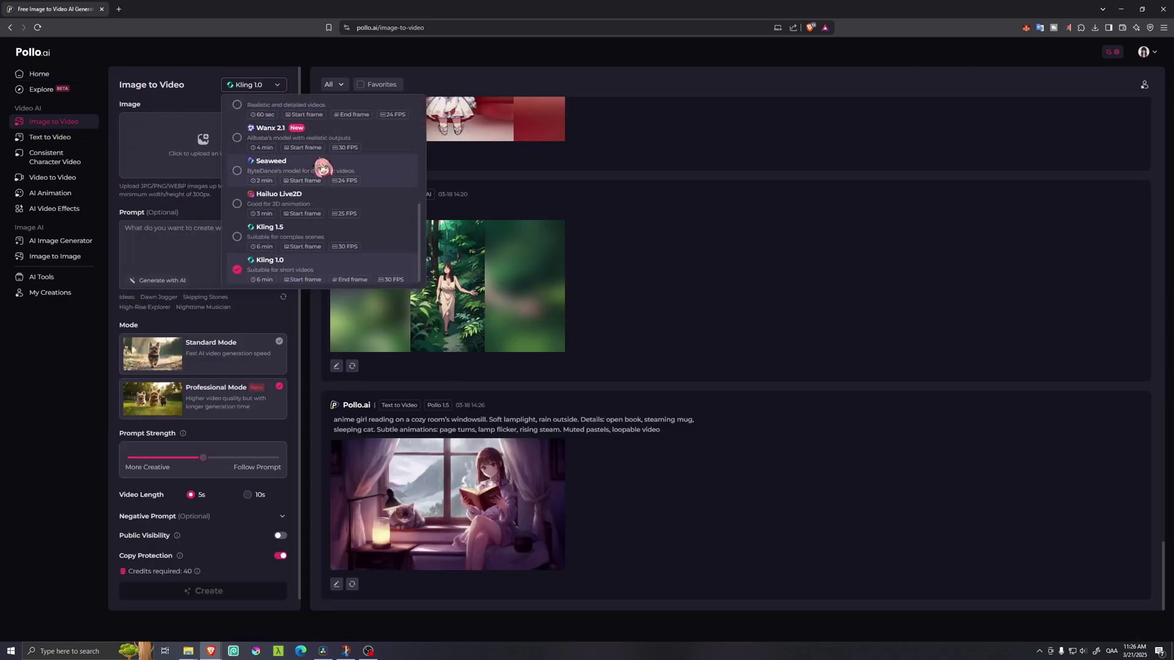
pyautogui.scroll(-5, 311, 132)
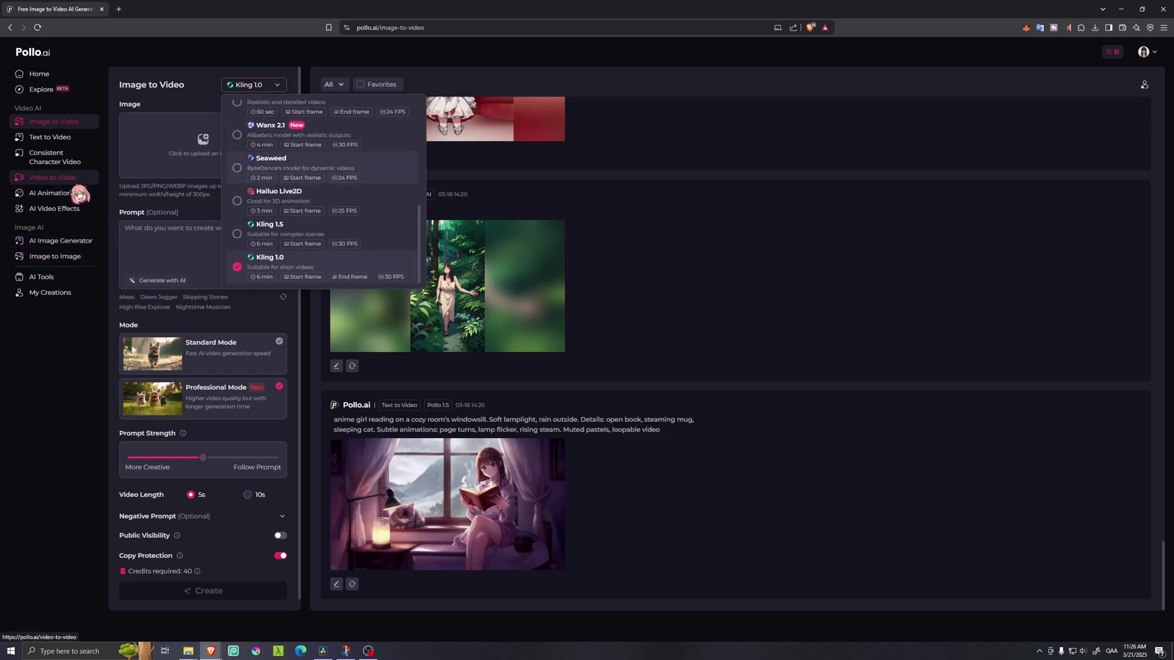
pyautogui.click(81, 162)
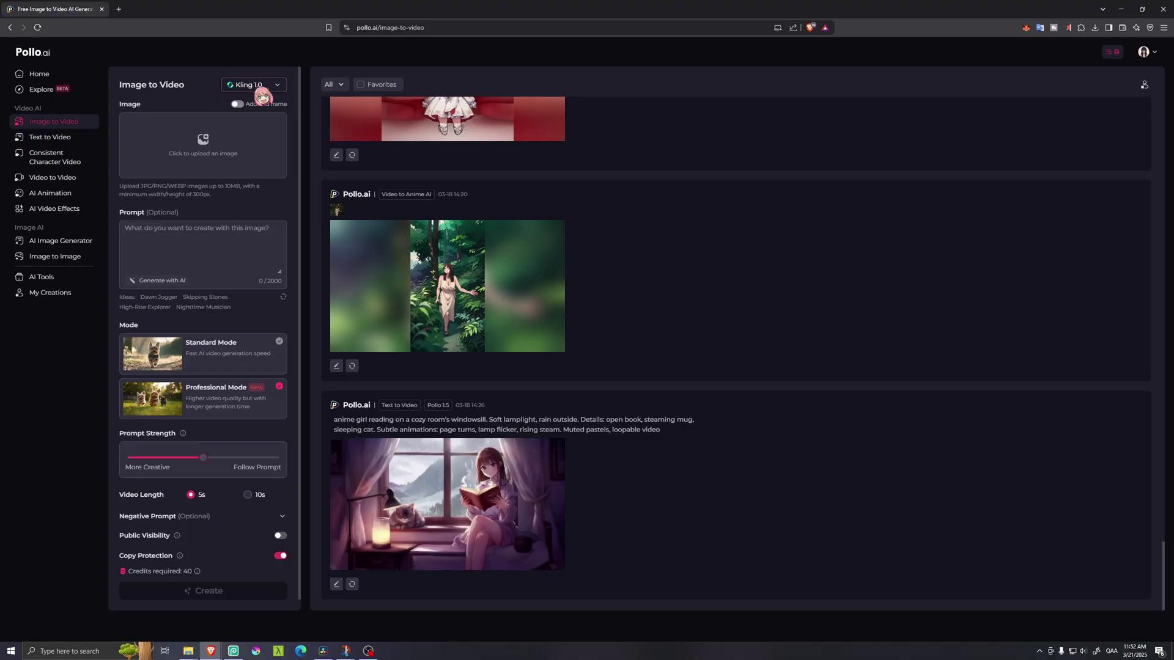
# - Choose Runway Gen-3 as the video model, then visit the Text to Video and AI Tools pages
pyautogui.click(253, 85)
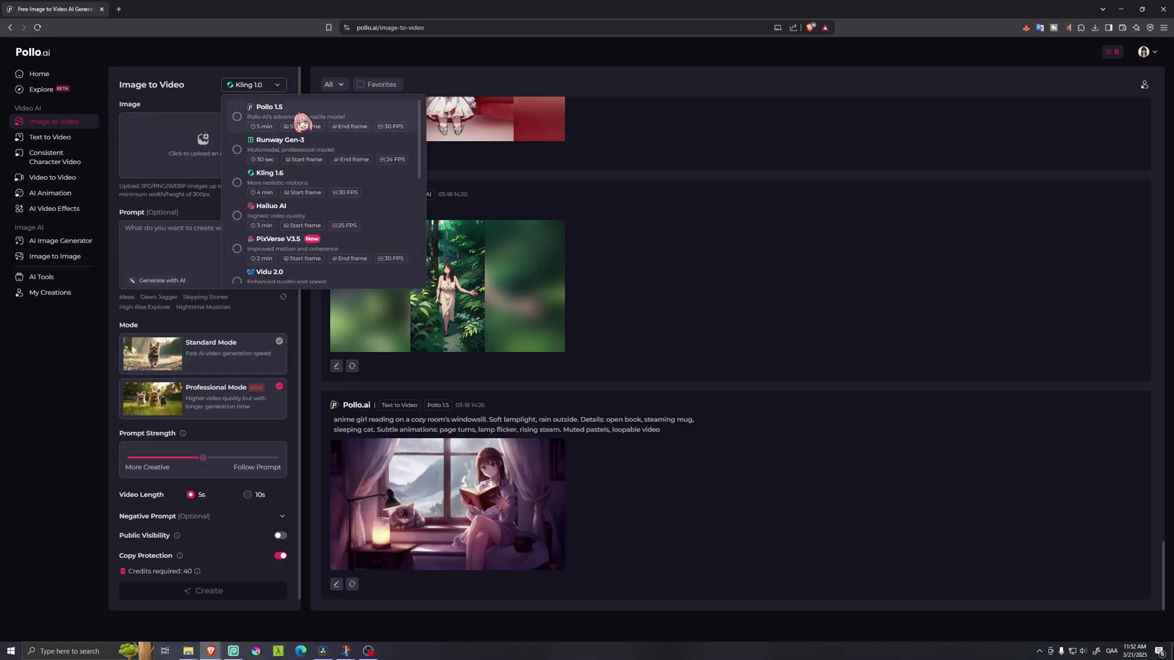
pyautogui.click(296, 150)
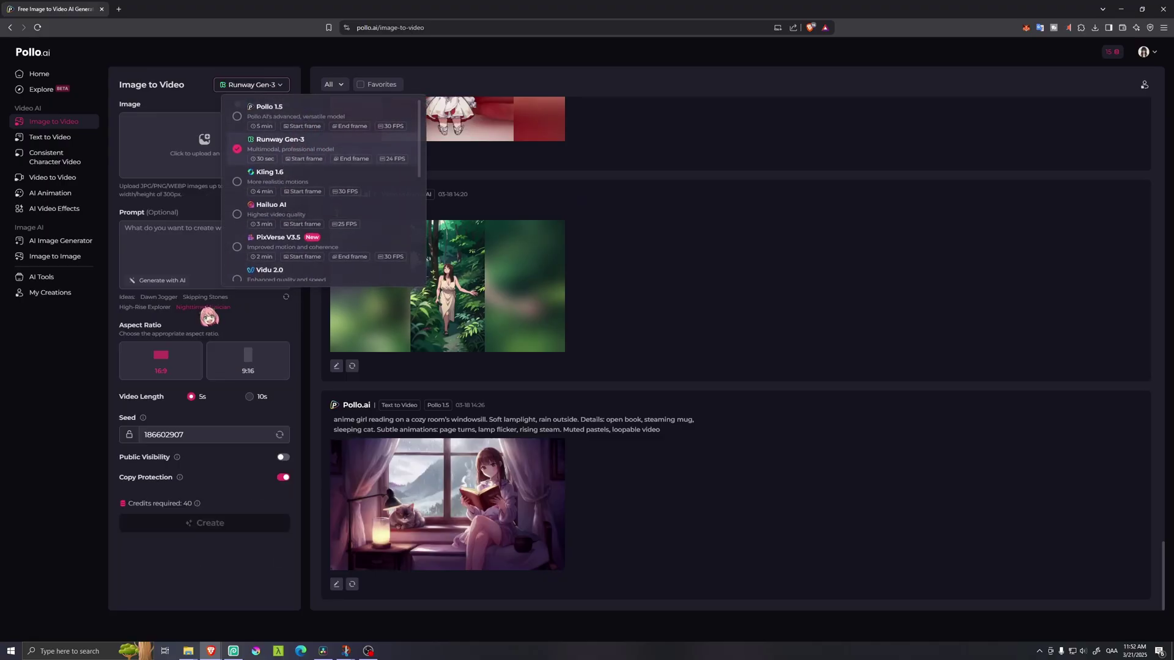
pyautogui.click(268, 91)
pyautogui.click(86, 380)
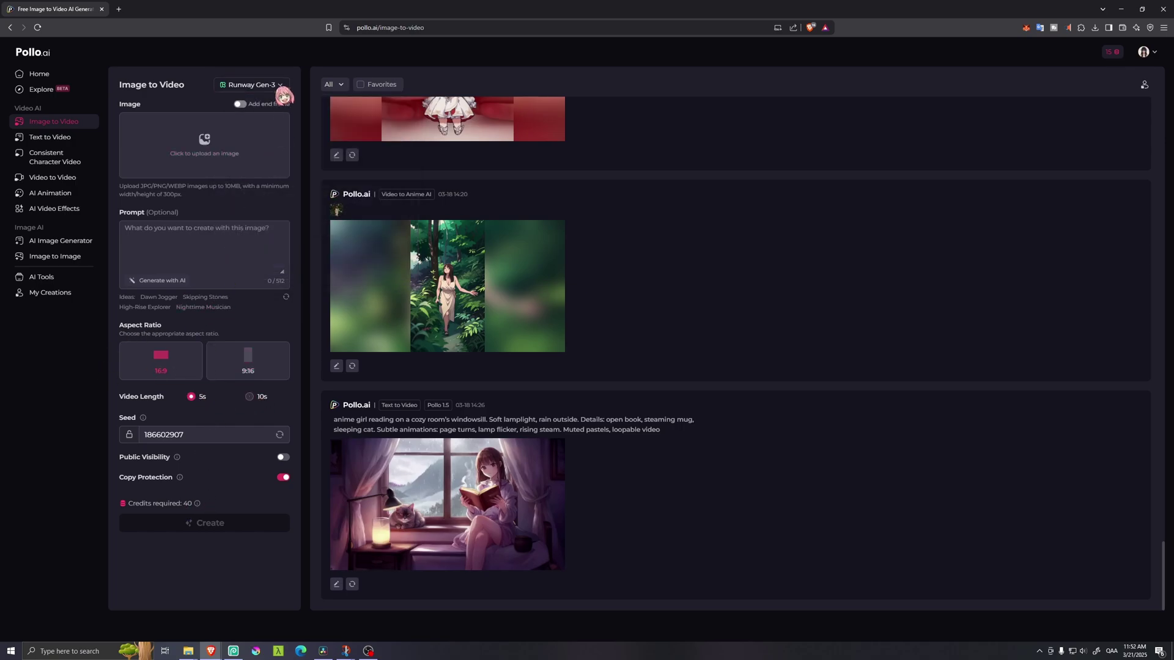
pyautogui.click(71, 138)
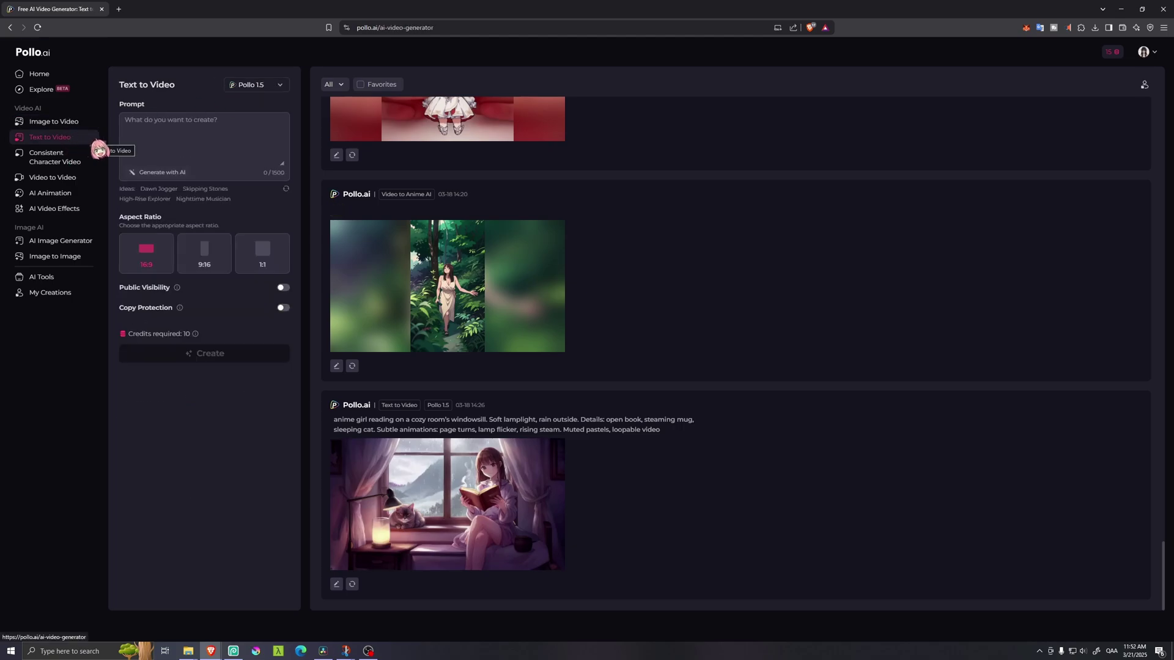
pyautogui.click(67, 278)
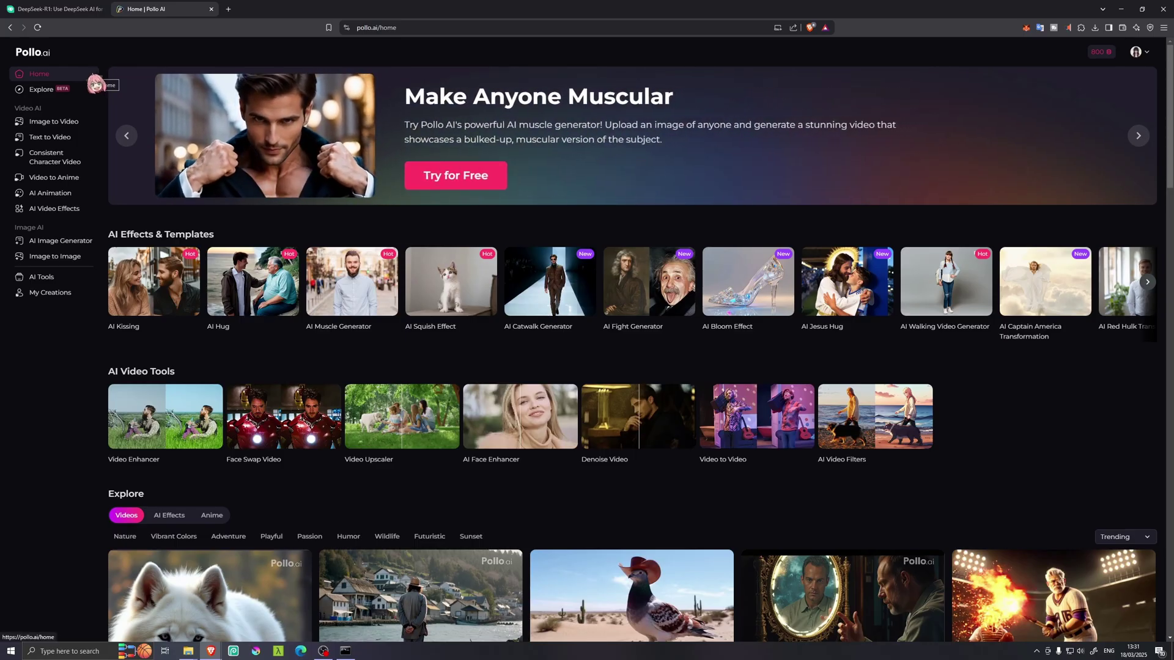
# - Open the AI Image Generator and scroll through its image model list, currently Ideogram v2 Turbo
pyautogui.click(72, 140)
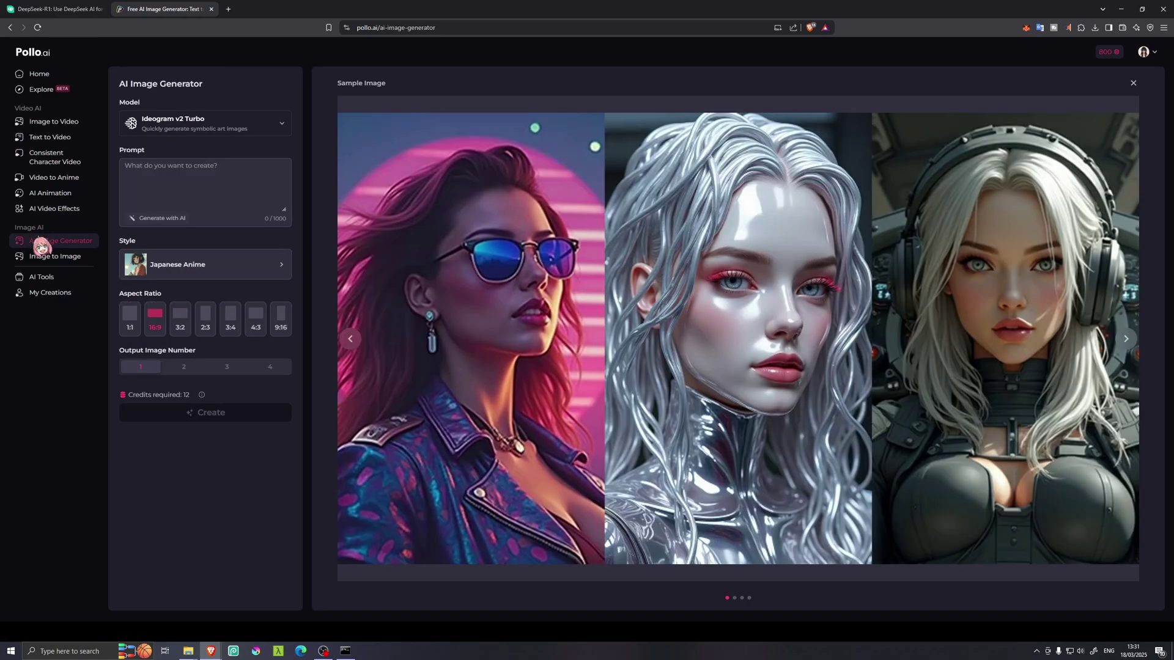
pyautogui.click(181, 125)
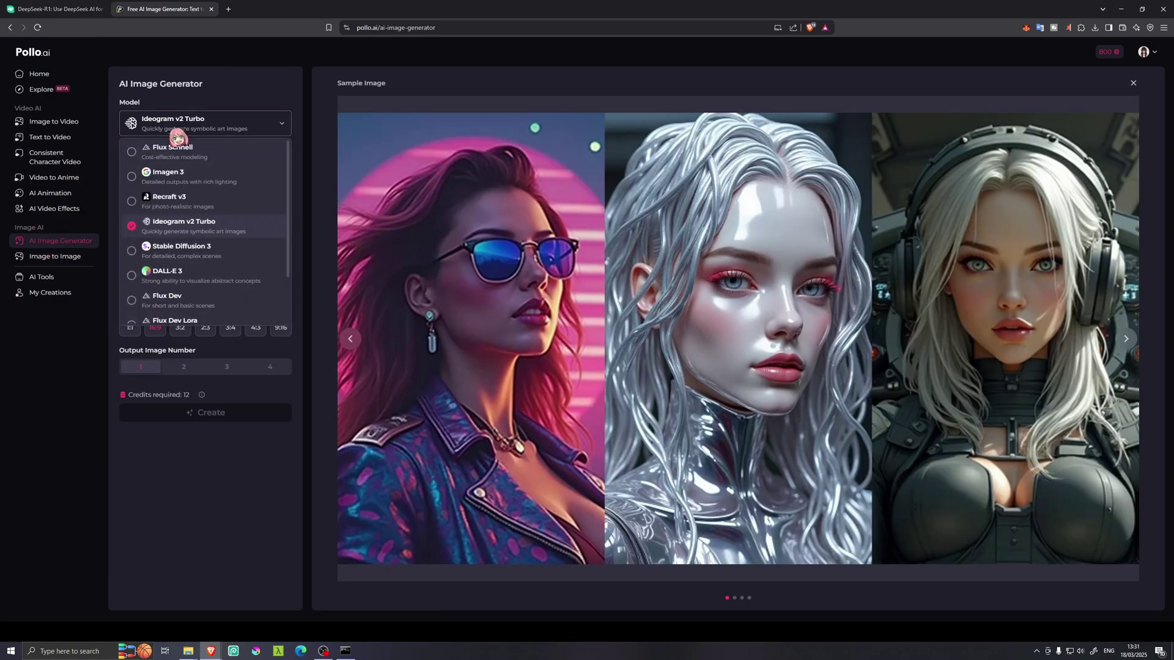
pyautogui.scroll(-2, 238, 162)
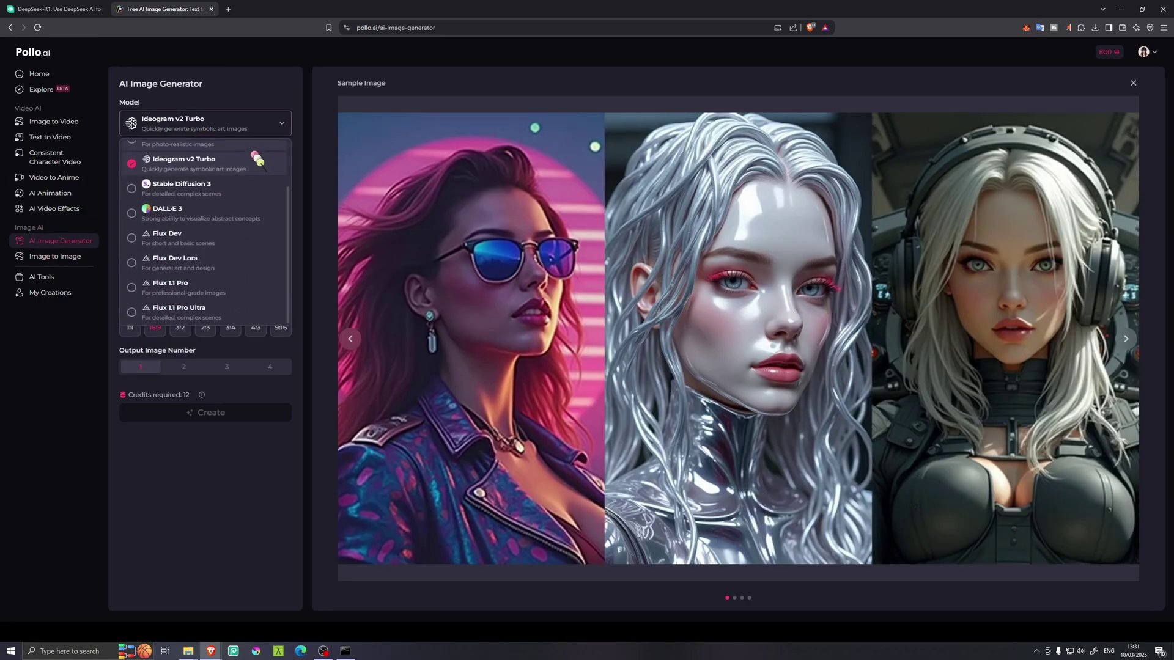
pyautogui.scroll(2, 231, 301)
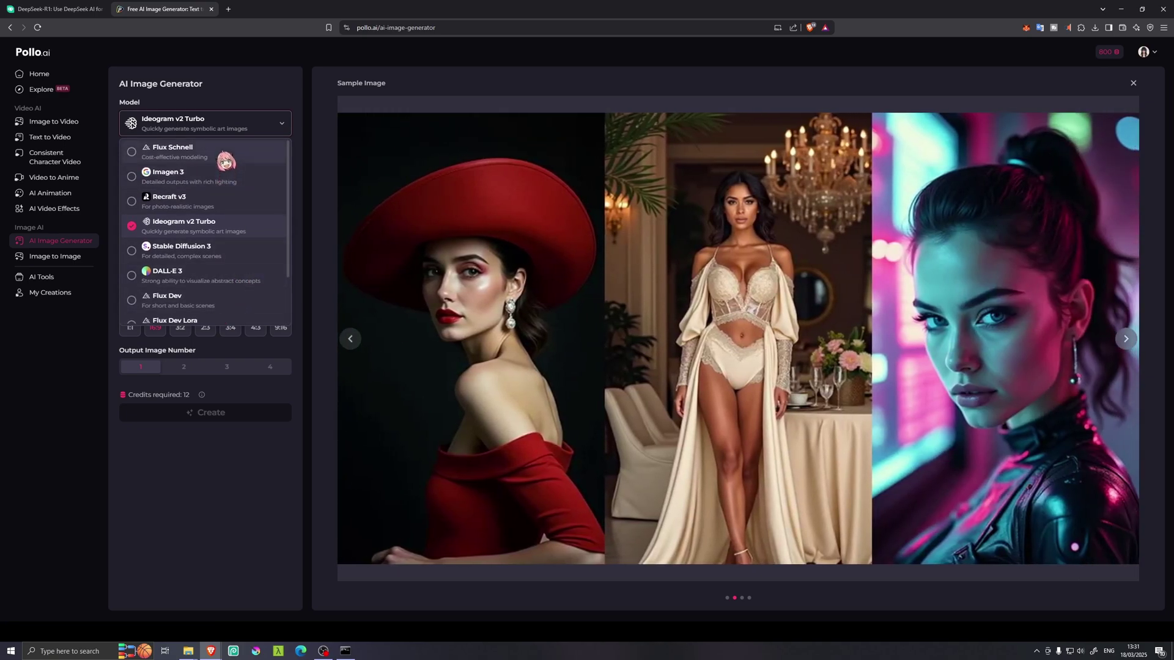
# - Have DeepSeek-R1 write a Ghibli lo-fi anime prompt and select its 599-character shortened version
pyautogui.hotkey('ctrl', 'shift', 'Tab')
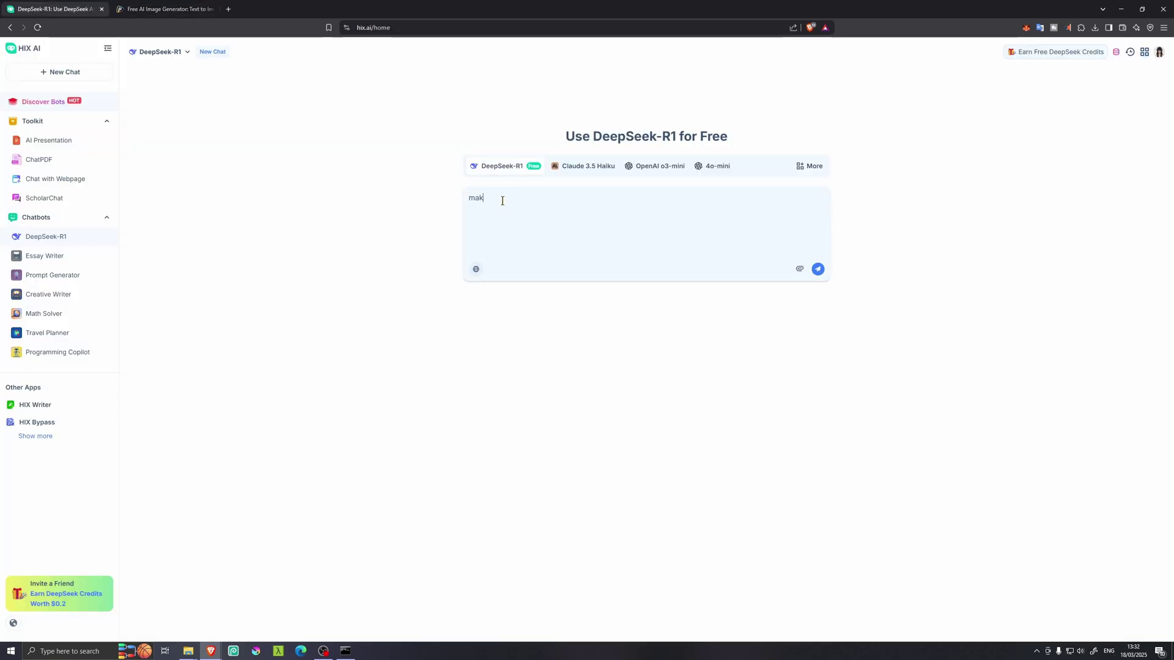
pyautogui.write('e a prompt for lofi animation anime style')
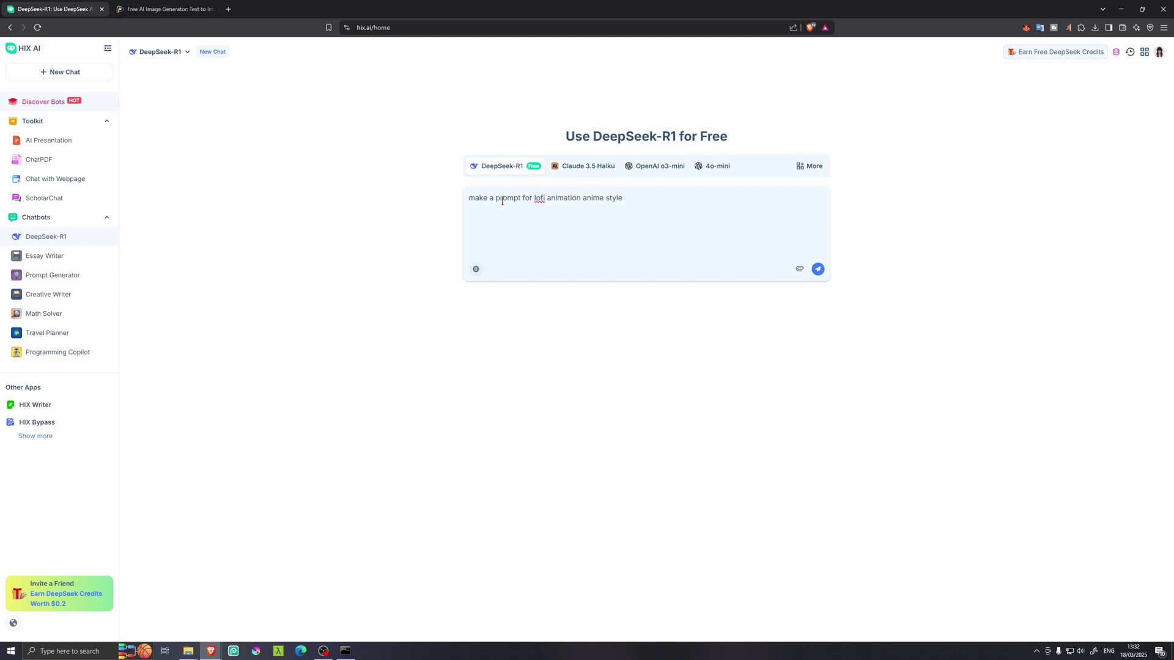
pyautogui.press('Return')
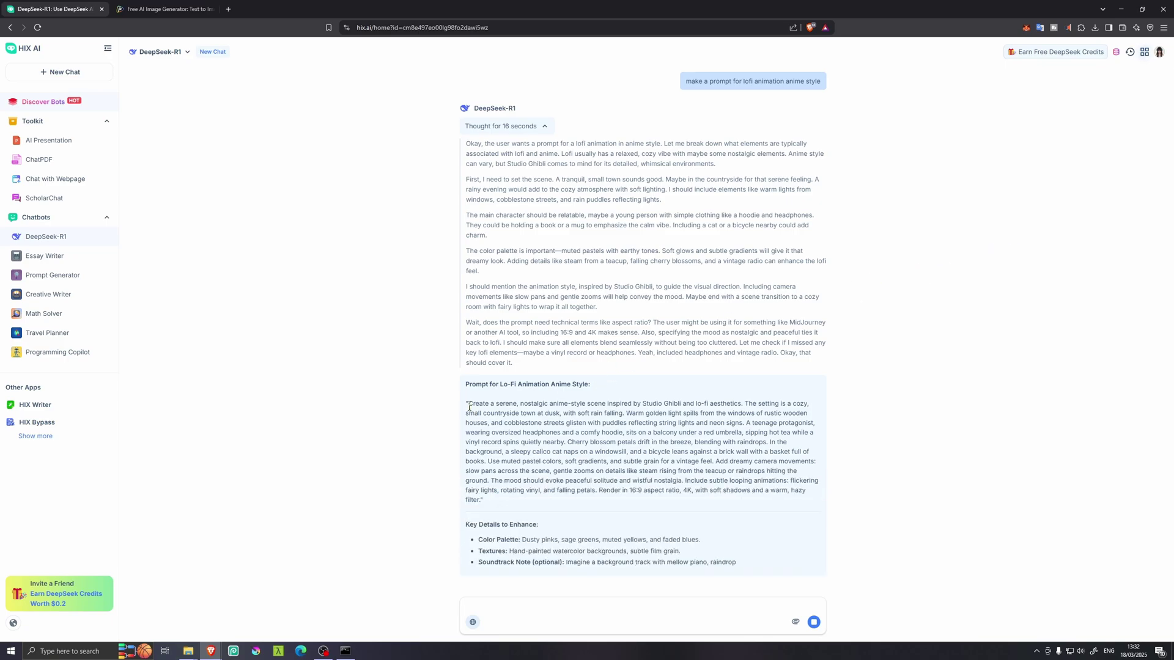
pyautogui.moveTo(467, 388); pyautogui.dragTo(473, 397)
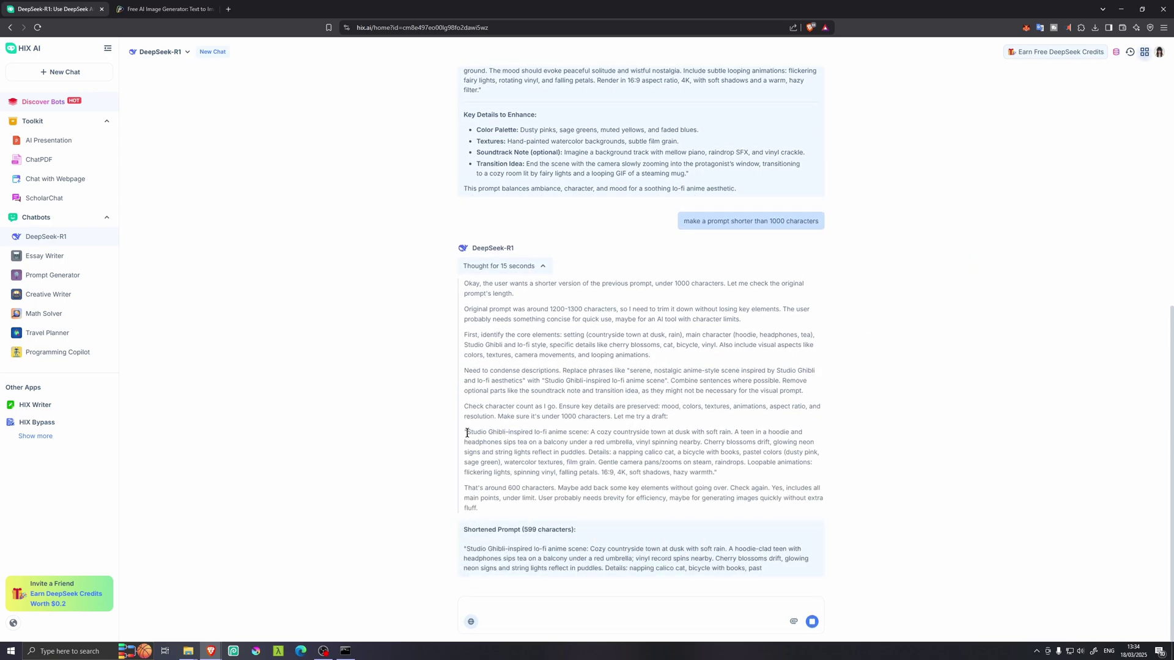
pyautogui.moveTo(467, 433); pyautogui.dragTo(703, 330)
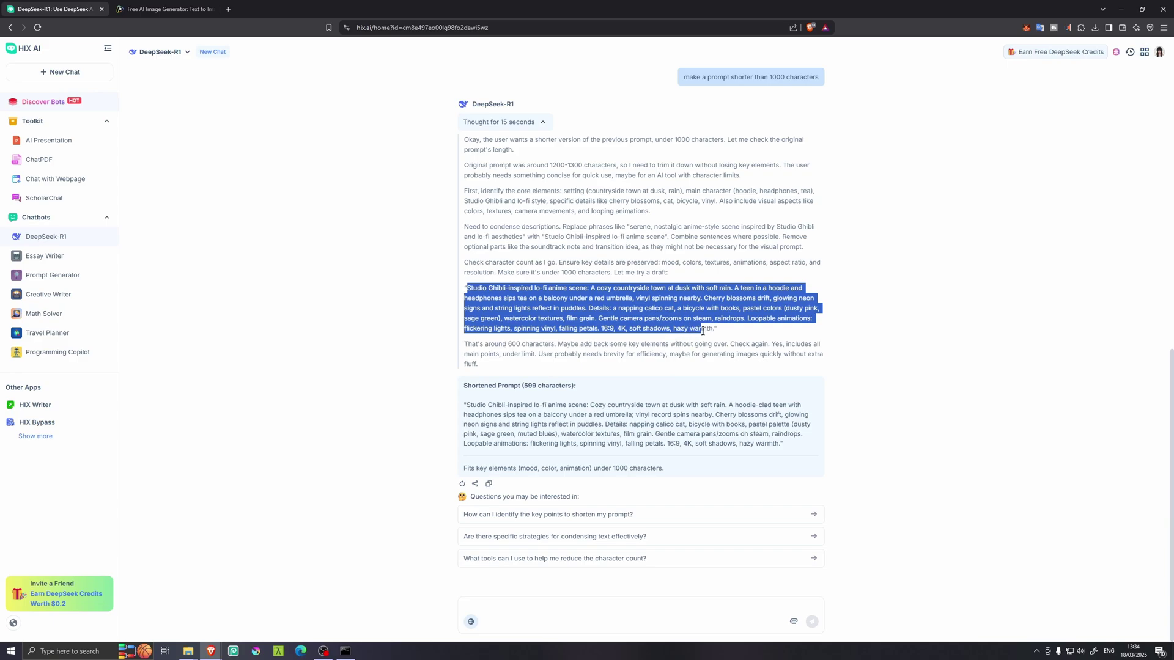
# - Copy the shortened Ghibli lo-fi prompt and paste it over the old Pollo.ai image prompt
pyautogui.hotkey('ctrl', 'c')
pyautogui.click(165, 9)
pyautogui.click(243, 272)
pyautogui.hotkey('ctrl', 'a')
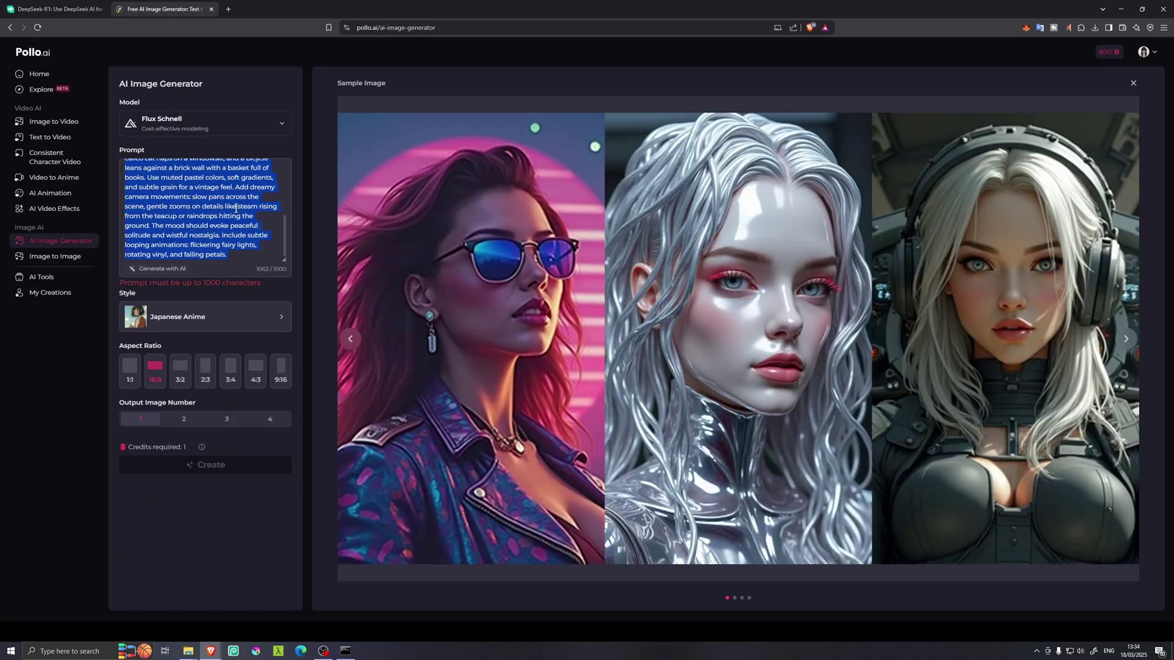
pyautogui.hotkey('ctrl', 'v')
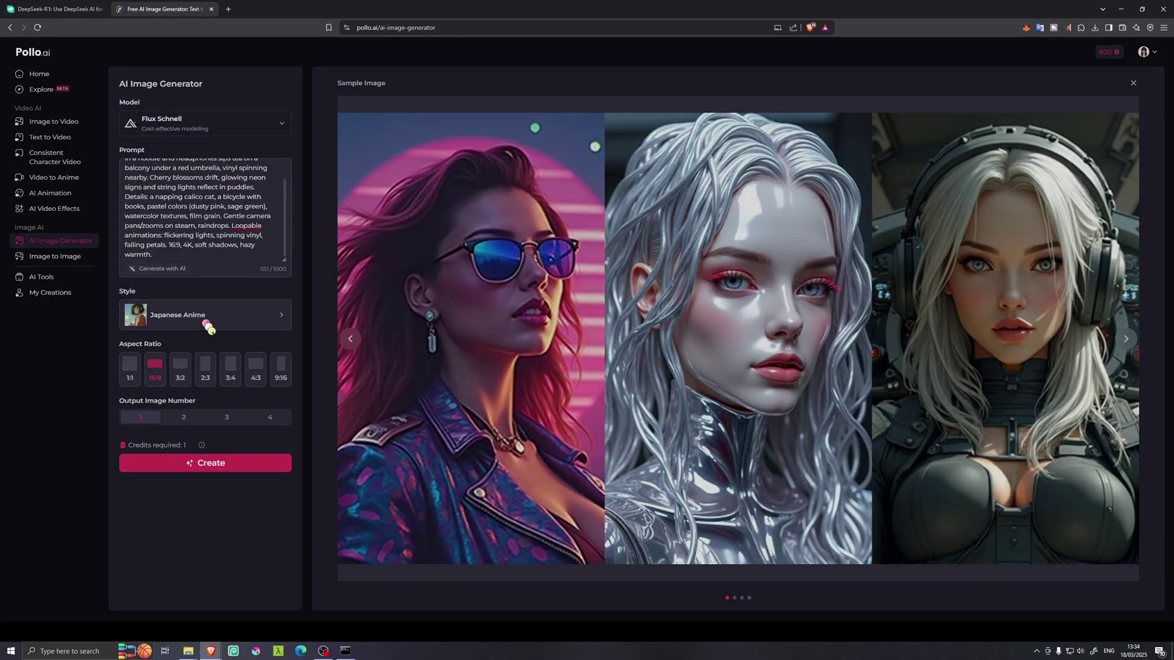
# - Browse the image styles and keep Japanese Anime as the style
pyautogui.click(174, 318)
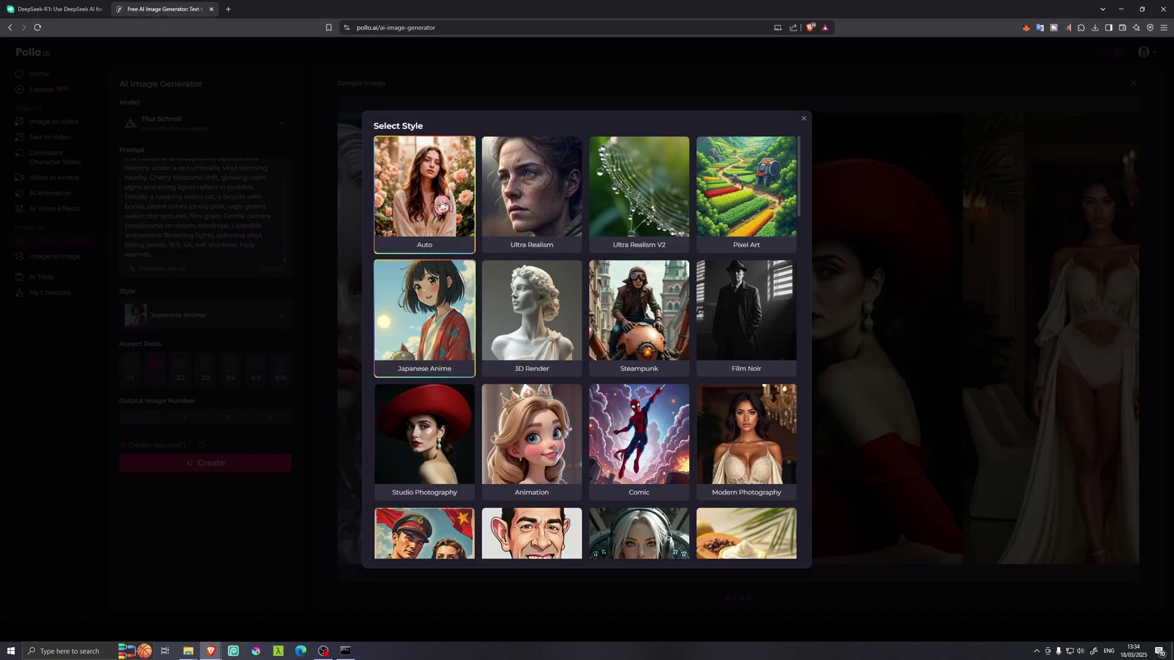
pyautogui.scroll(-8, 760, 223)
pyautogui.scroll(-15, 760, 223)
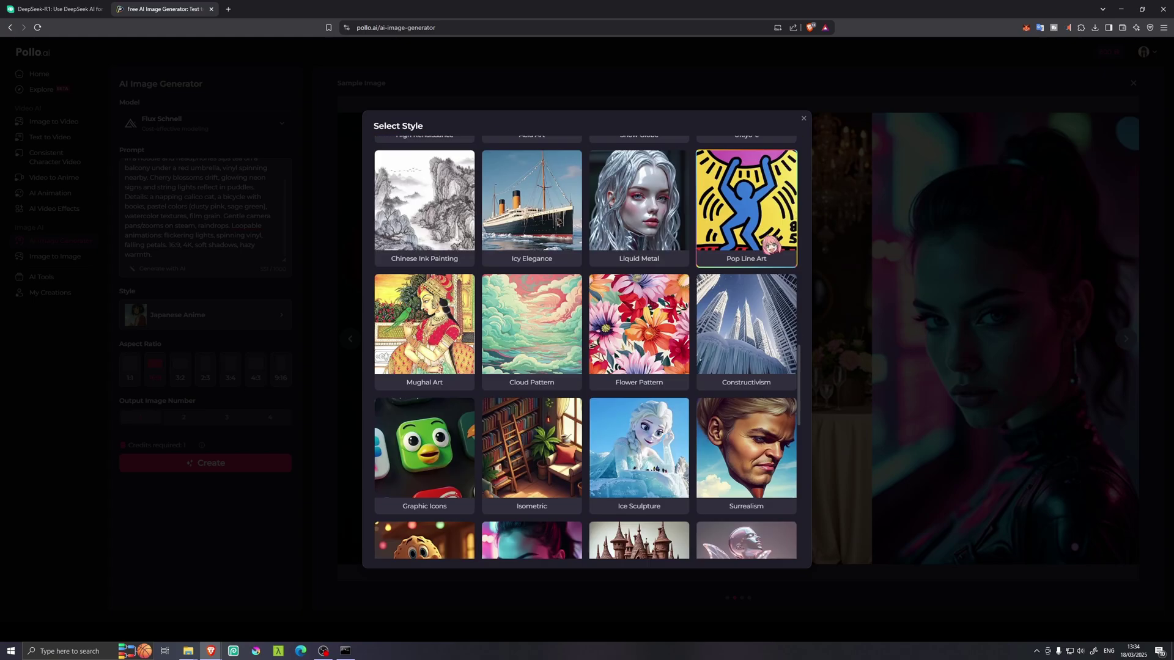
pyautogui.scroll(15, 771, 248)
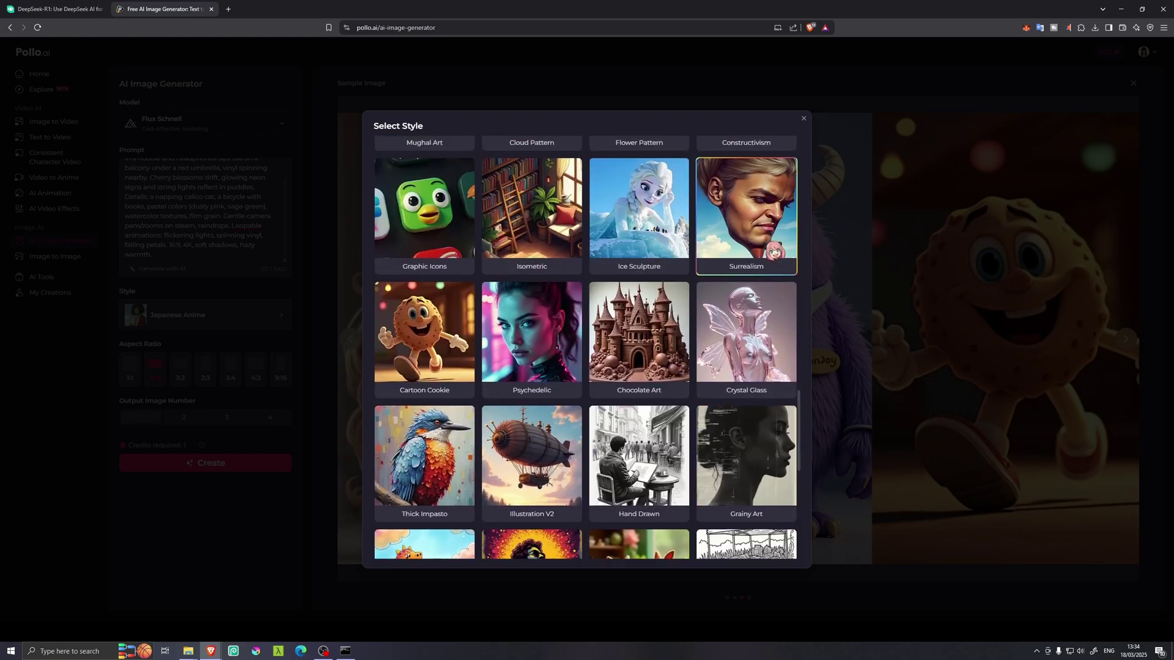
pyautogui.scroll(10, 775, 249)
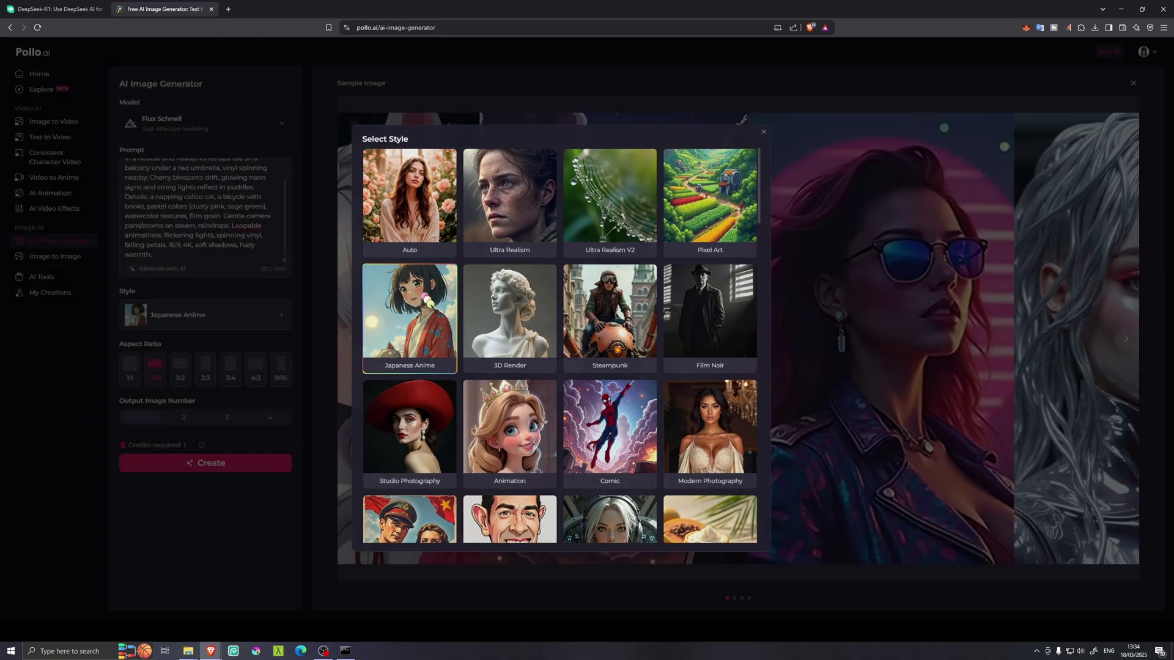
pyautogui.click(422, 305)
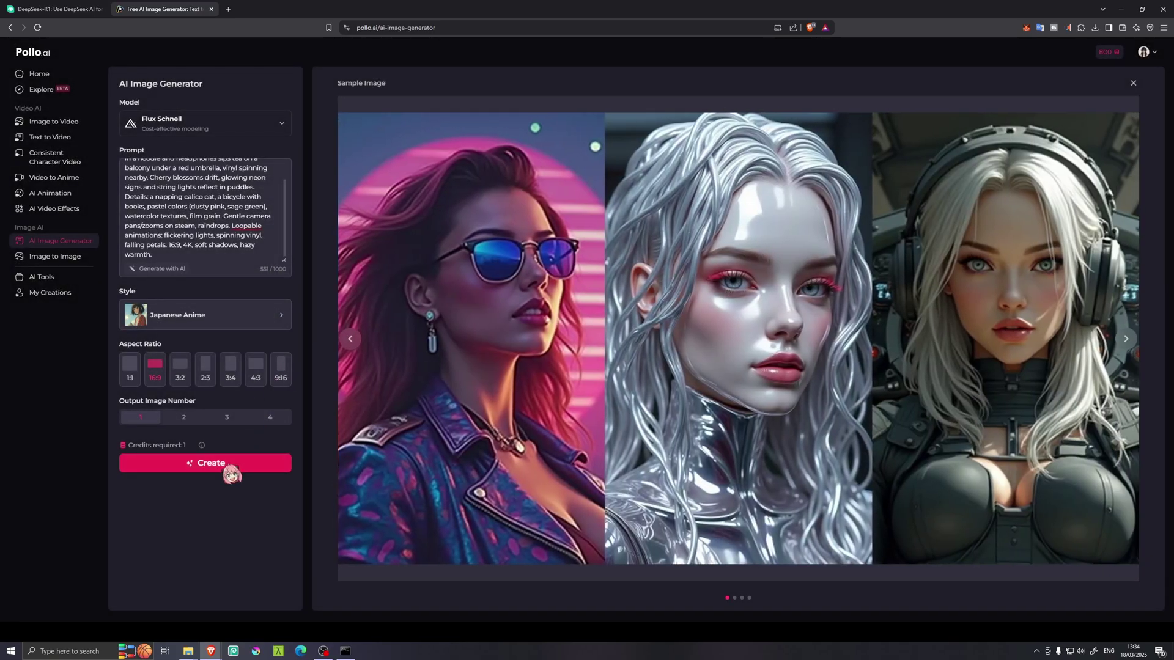
# - Generate the lo-fi scene with Flux Schnell and then Imagen 3, viewing each result, then select Flux Dev
pyautogui.click(232, 465)
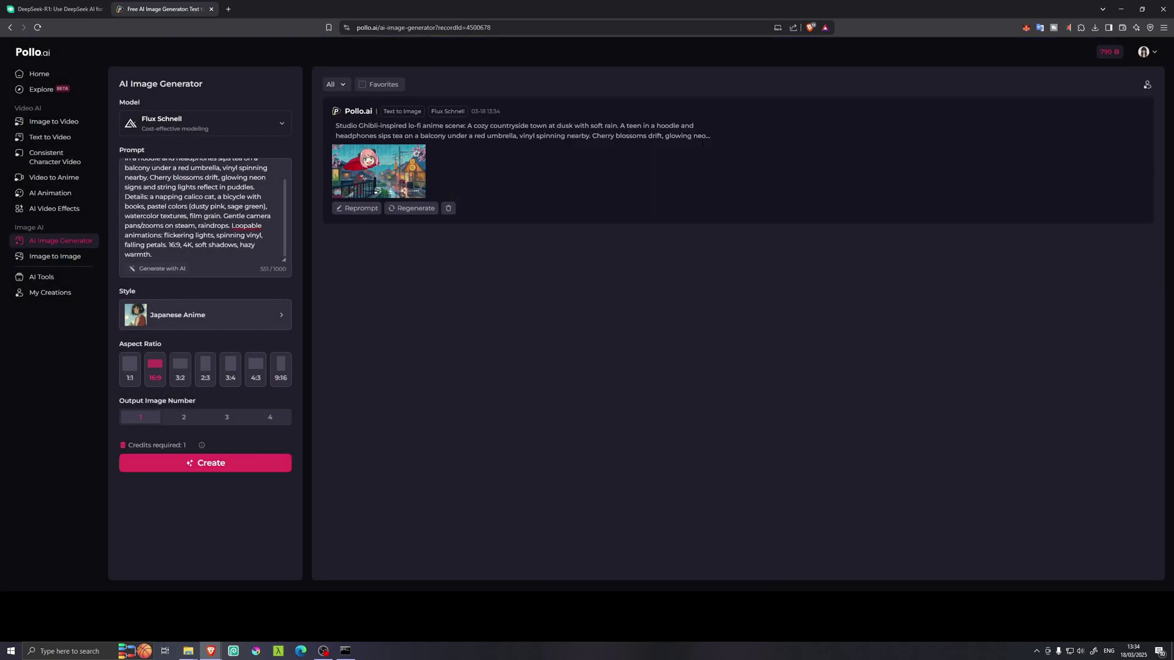
pyautogui.click(417, 172)
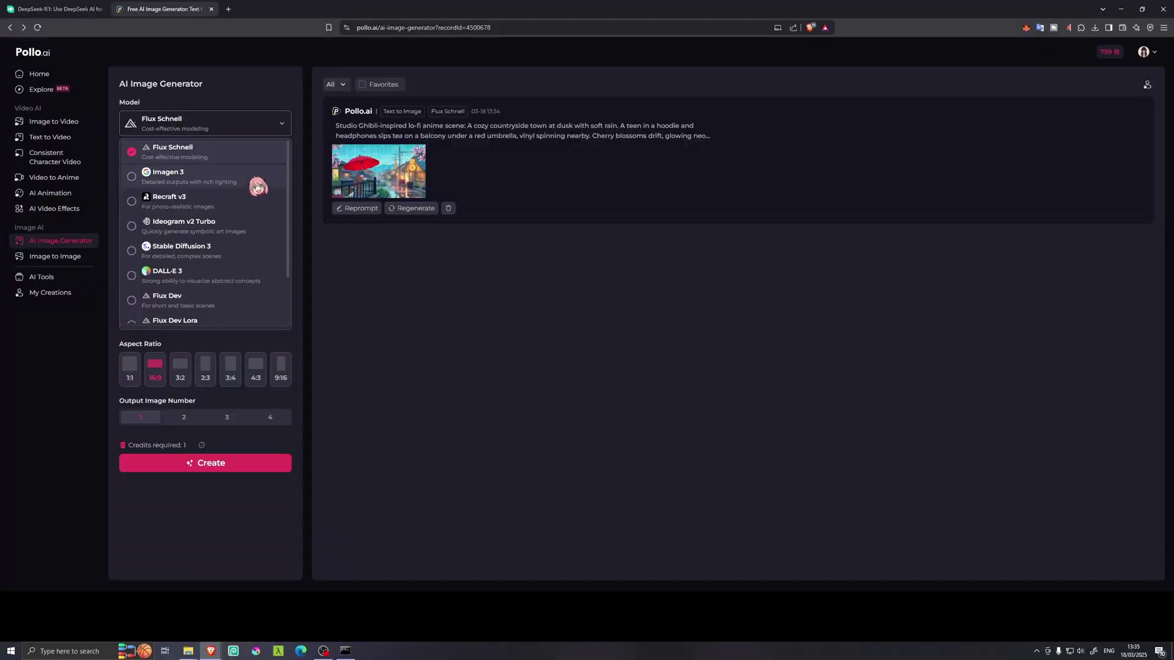
pyautogui.click(260, 183)
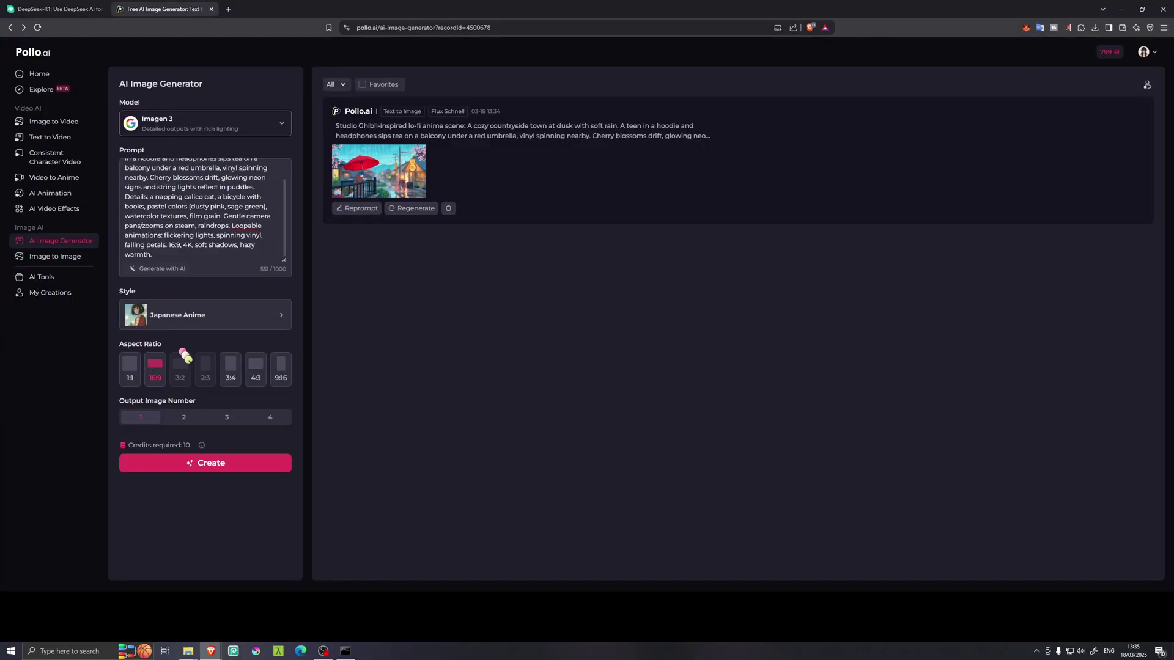
pyautogui.click(211, 466)
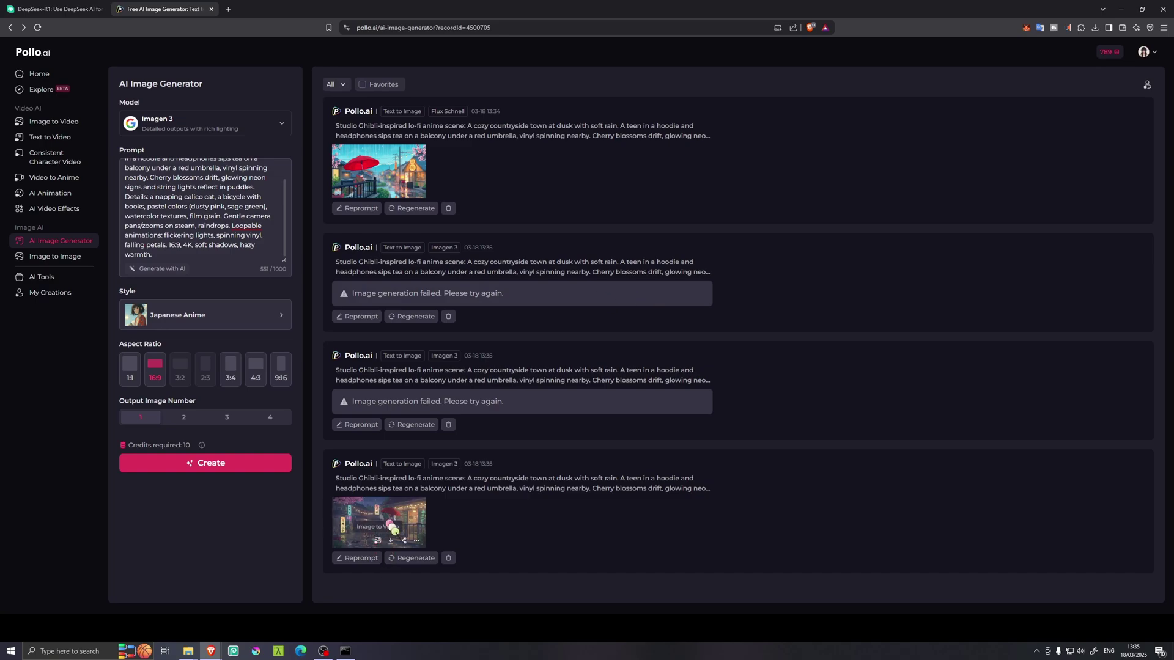
pyautogui.click(393, 529)
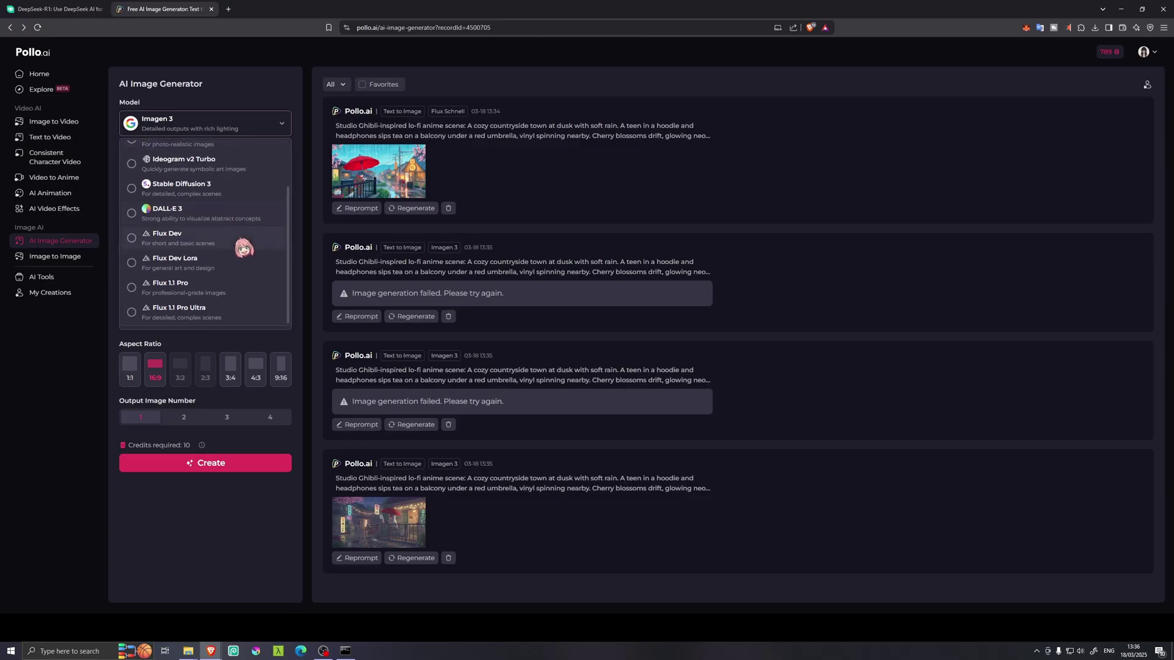
pyautogui.click(241, 232)
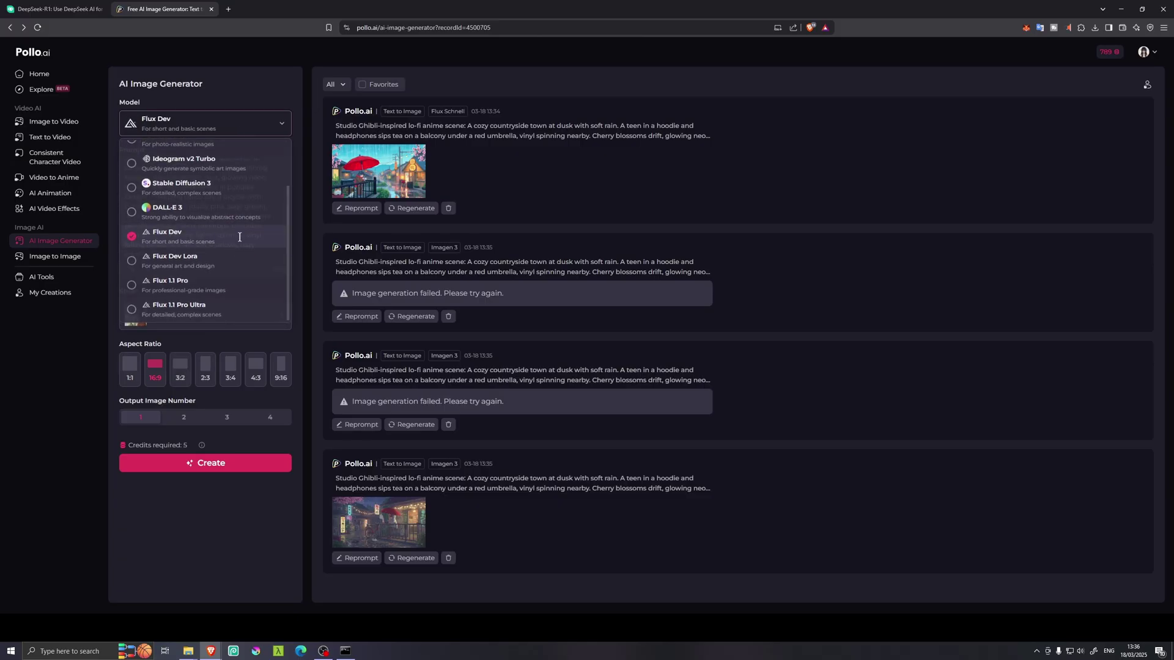
# - Generate the lo-fi anime scene with the Flux Dev model and scroll through the results
pyautogui.click(241, 466)
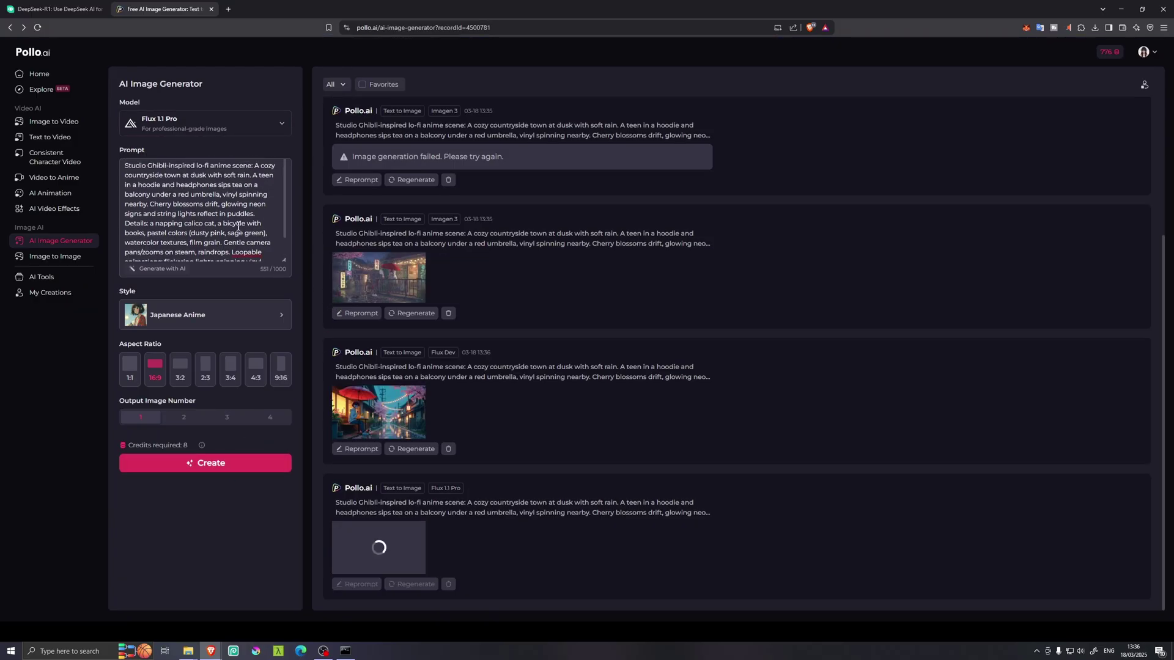
pyautogui.scroll(-1, 238, 226)
pyautogui.scroll(2, 663, 338)
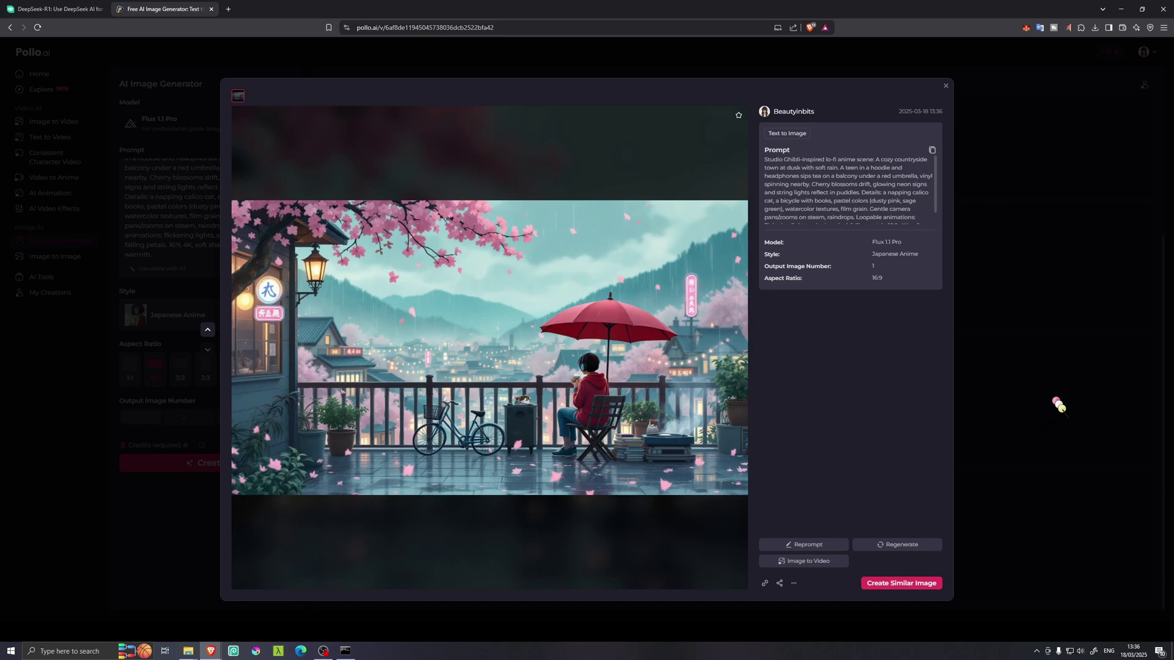
# - Close the Flux 1.1 Pro image viewer, browse the video models and choose Pollo 1.5
pyautogui.click(1057, 402)
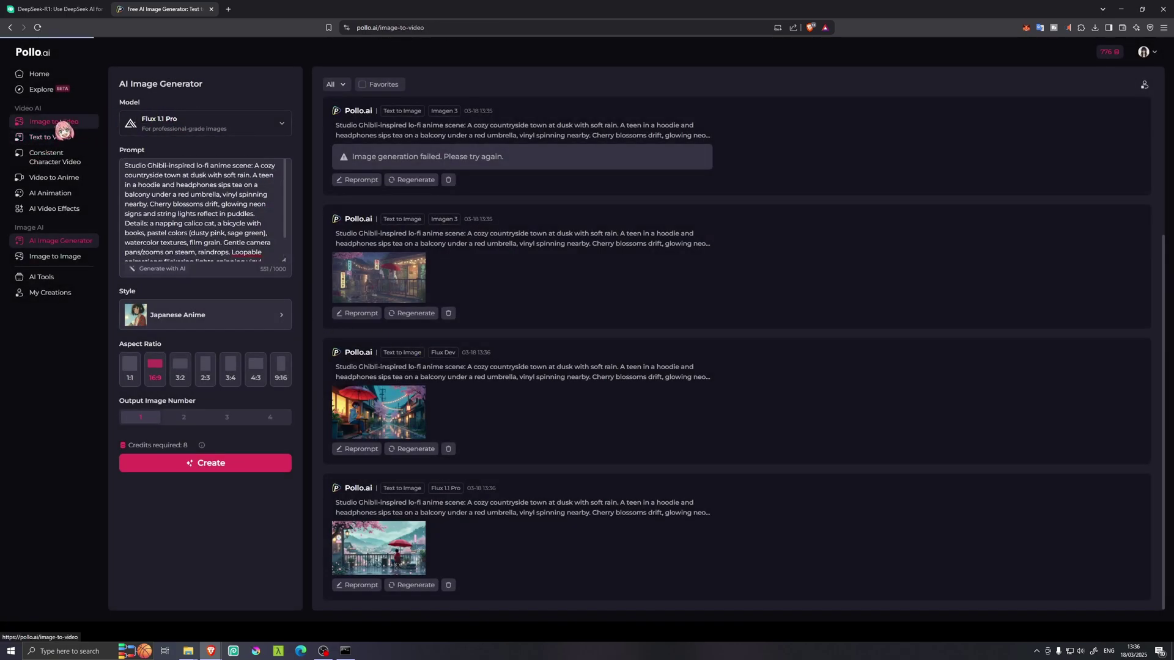
pyautogui.click(260, 89)
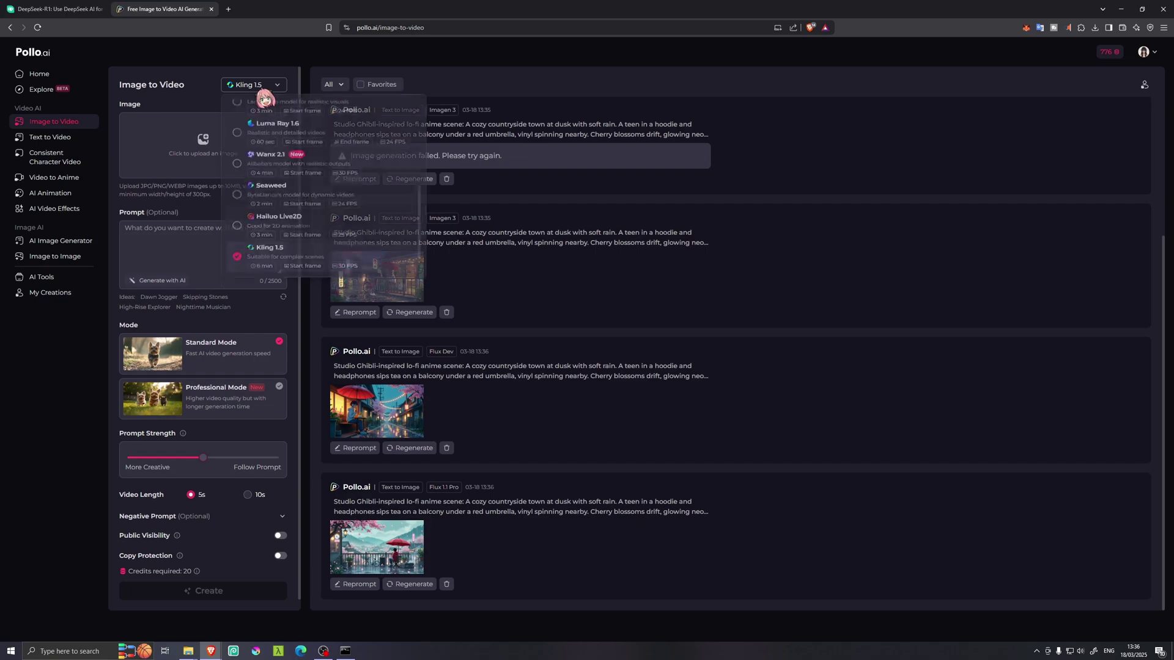
pyautogui.scroll(-2, 342, 195)
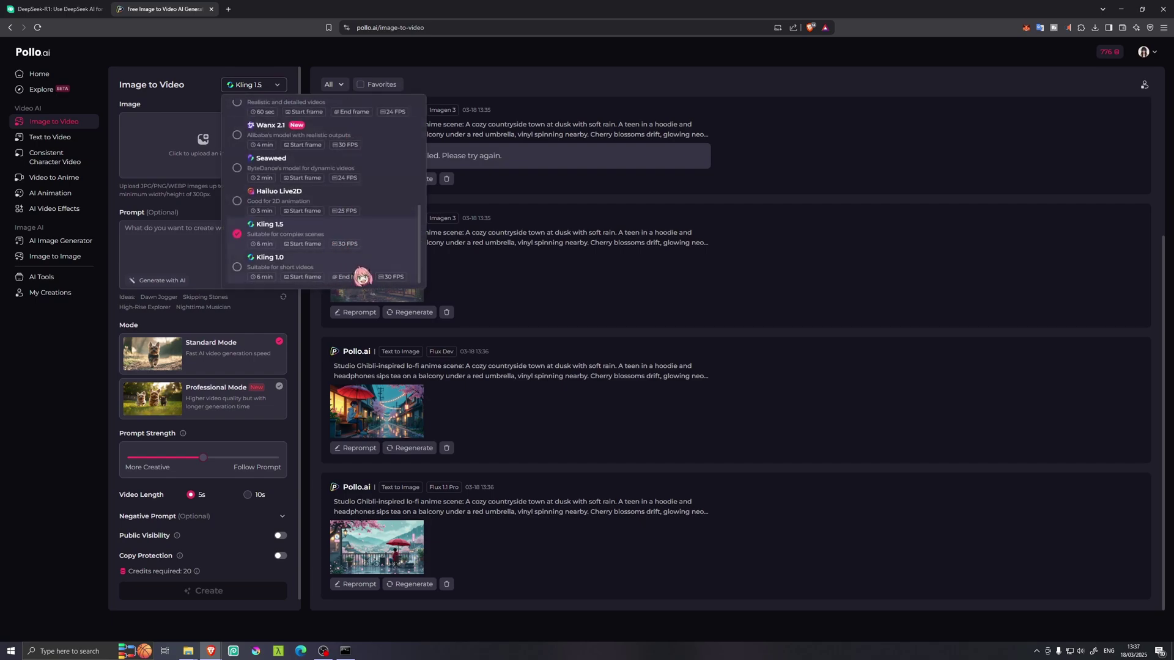
pyautogui.scroll(4, 362, 277)
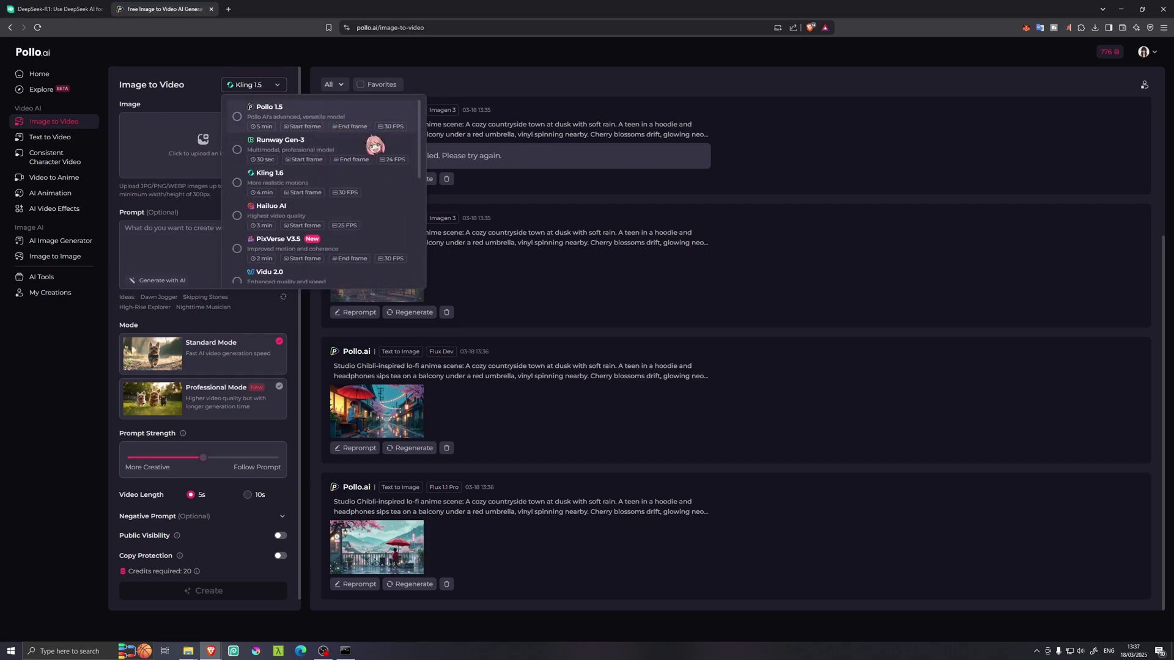
pyautogui.scroll(-3, 374, 146)
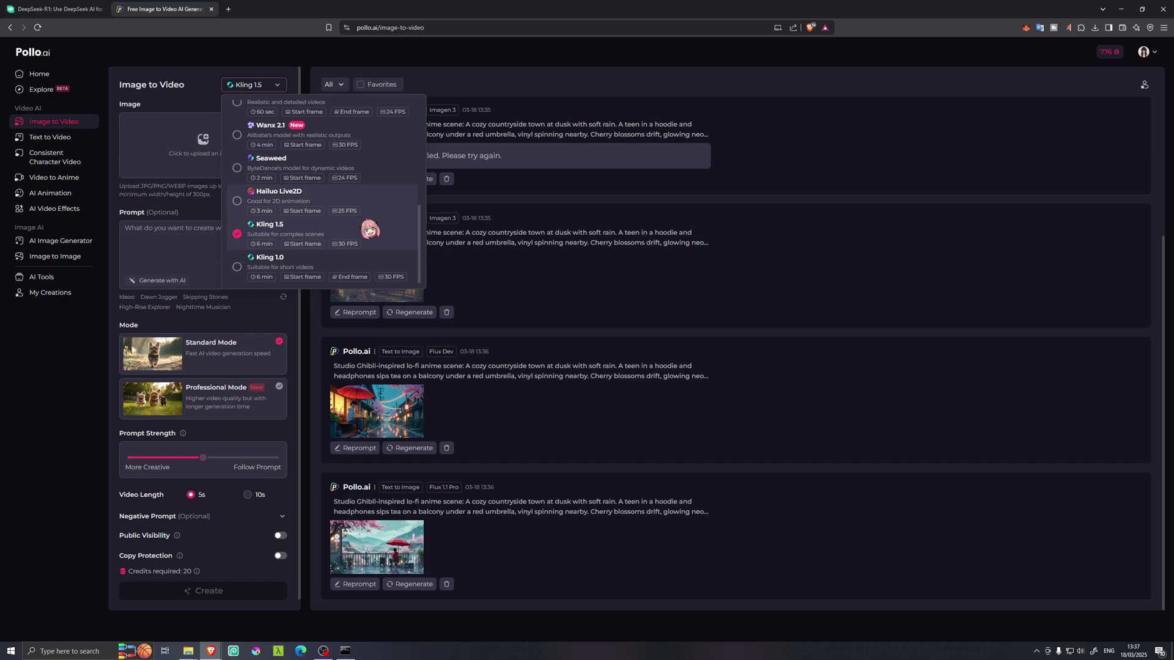
pyautogui.scroll(4, 365, 229)
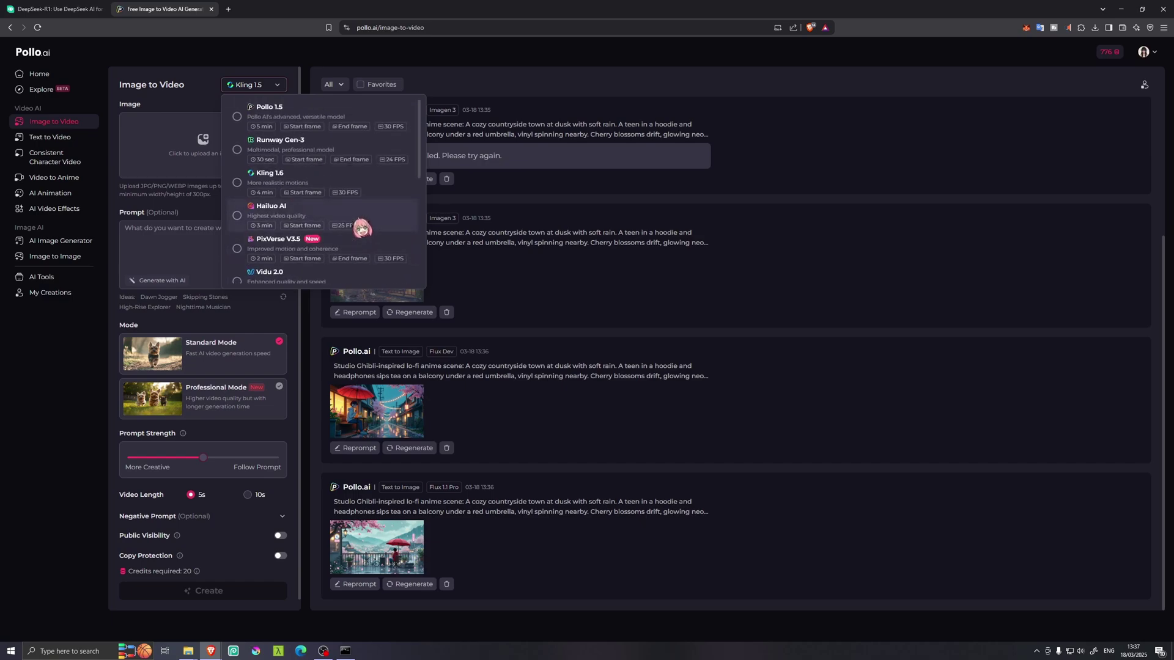
pyautogui.click(344, 112)
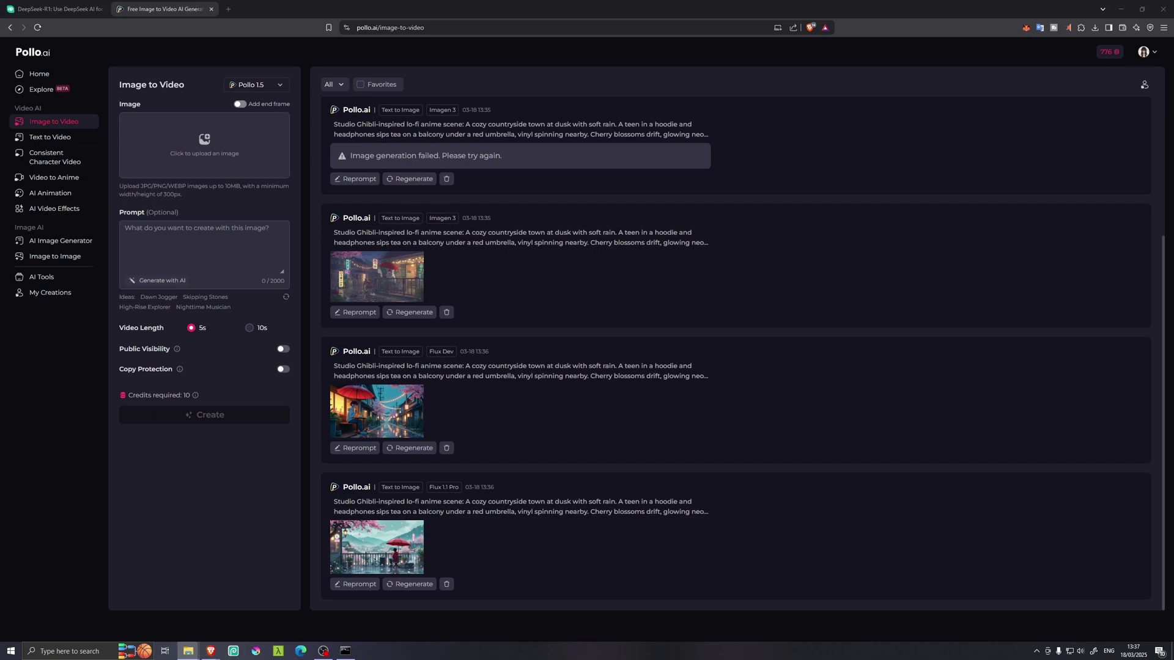
# - Upload the anime girl reading picture, confirm its crop and generate a video from it
pyautogui.moveTo(220, 131); pyautogui.dragTo(220, 141)
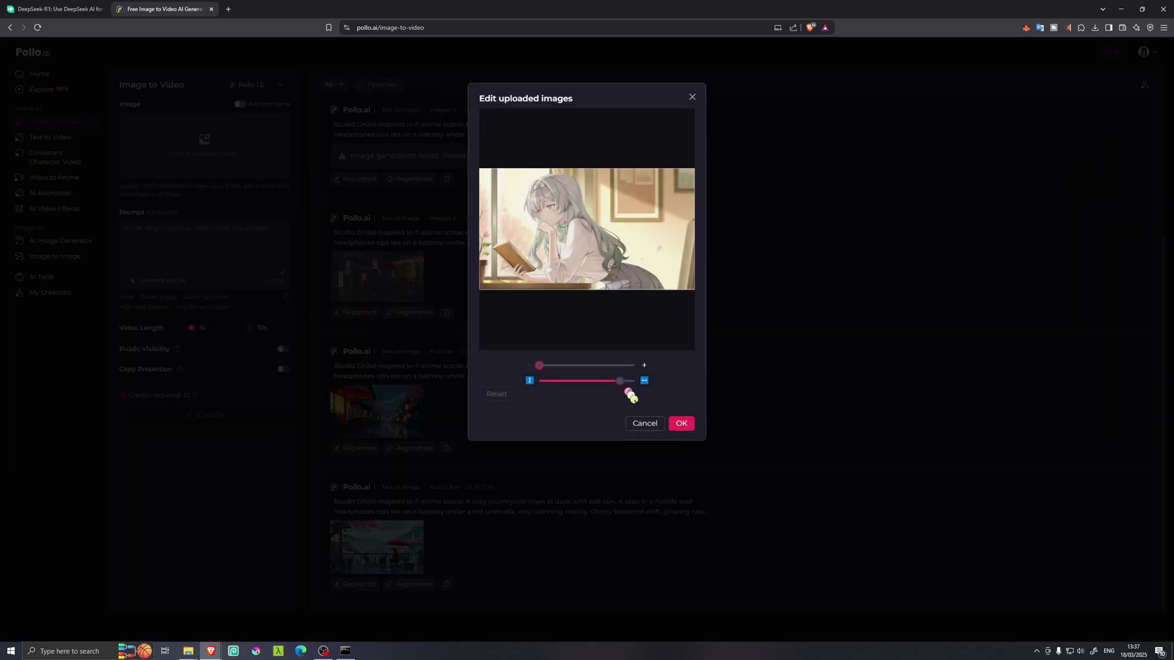
pyautogui.click(679, 425)
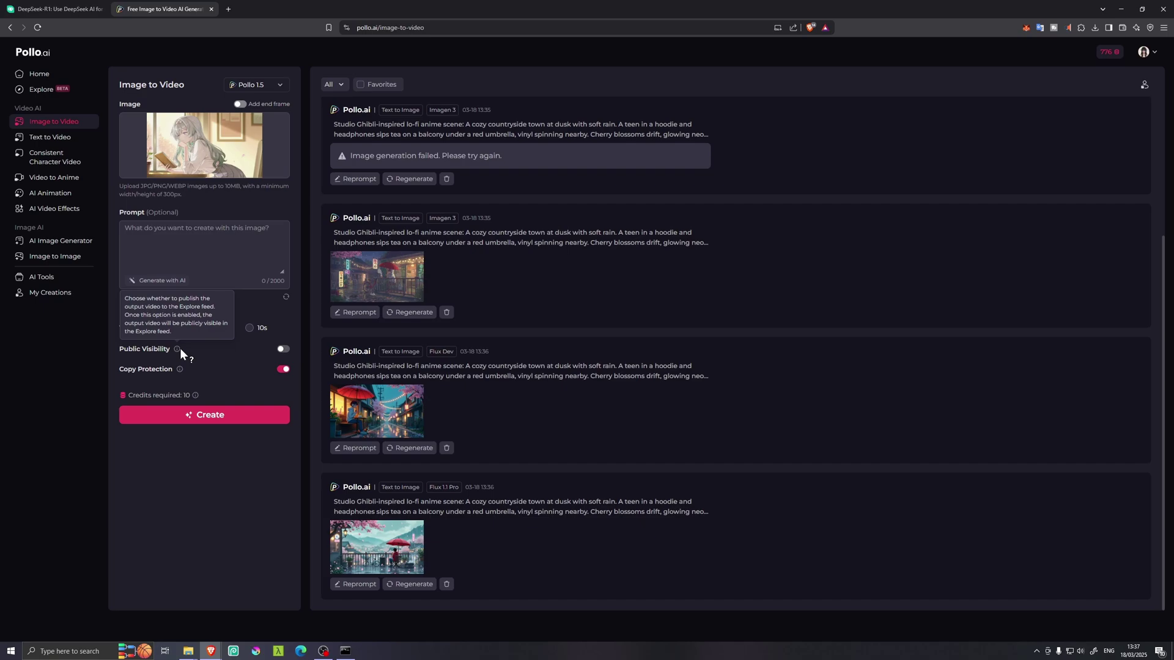
pyautogui.click(209, 420)
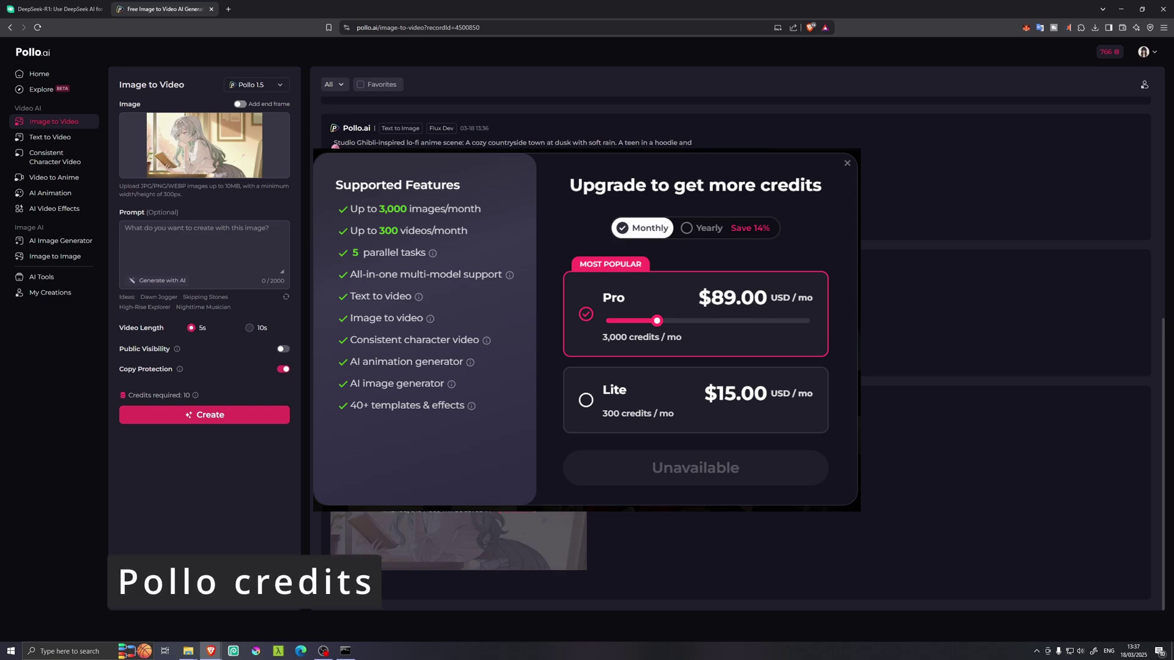
# - Switch the video model to Runway Gen-3 and generate another video from the image
pyautogui.click(281, 86)
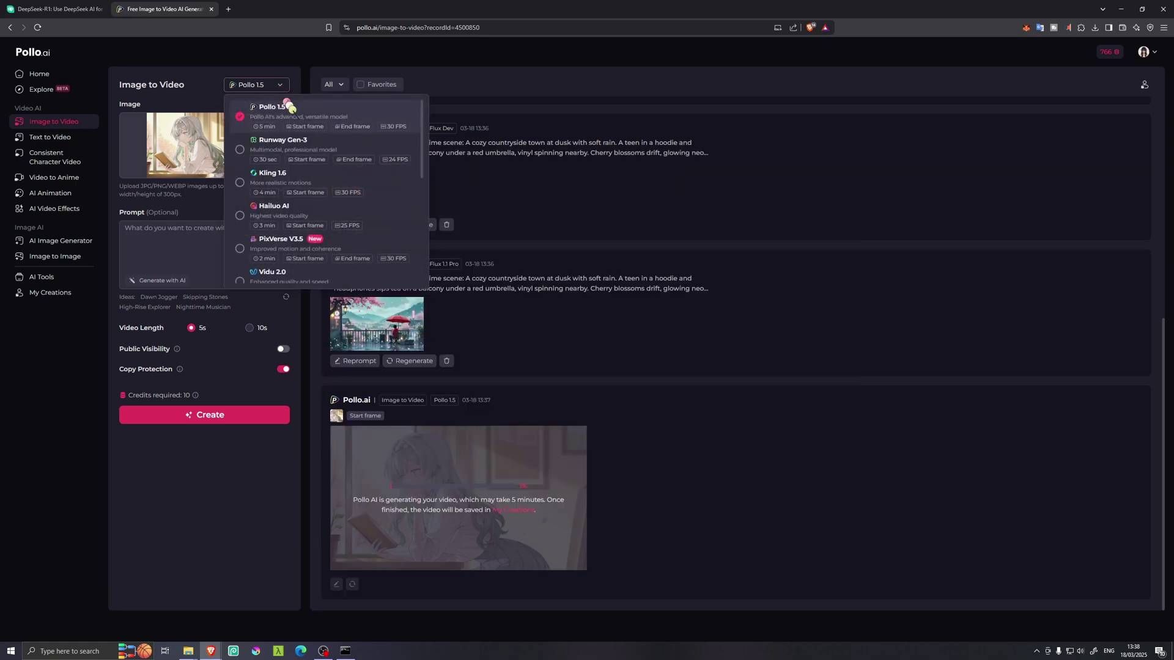
pyautogui.click(245, 158)
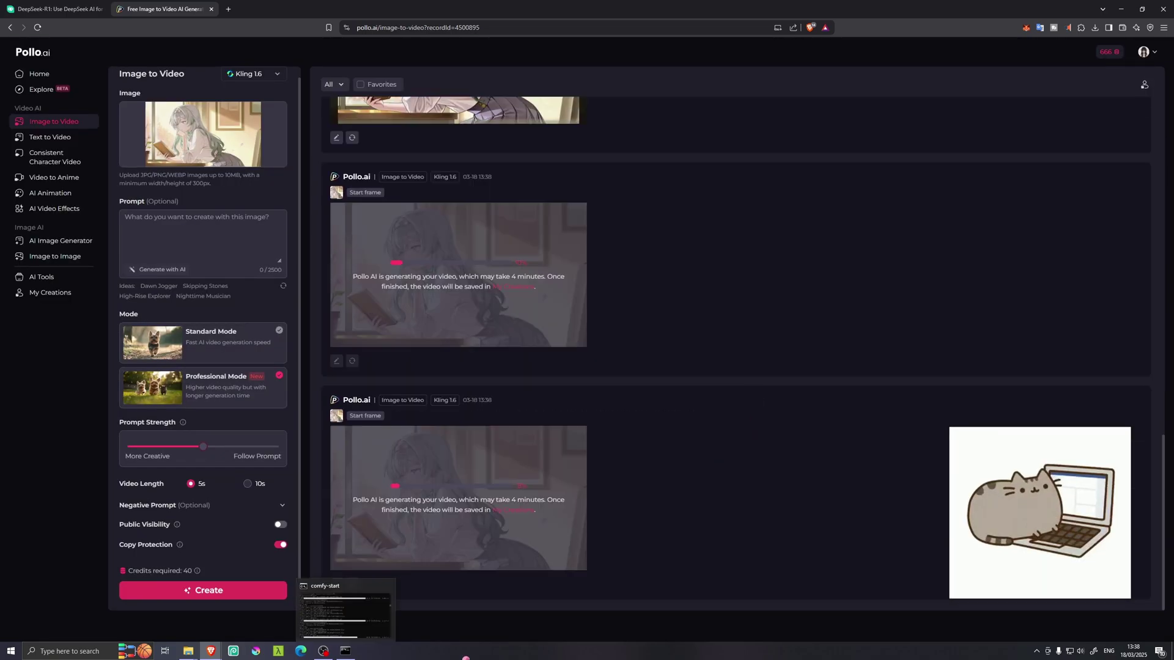
pyautogui.click(280, 86)
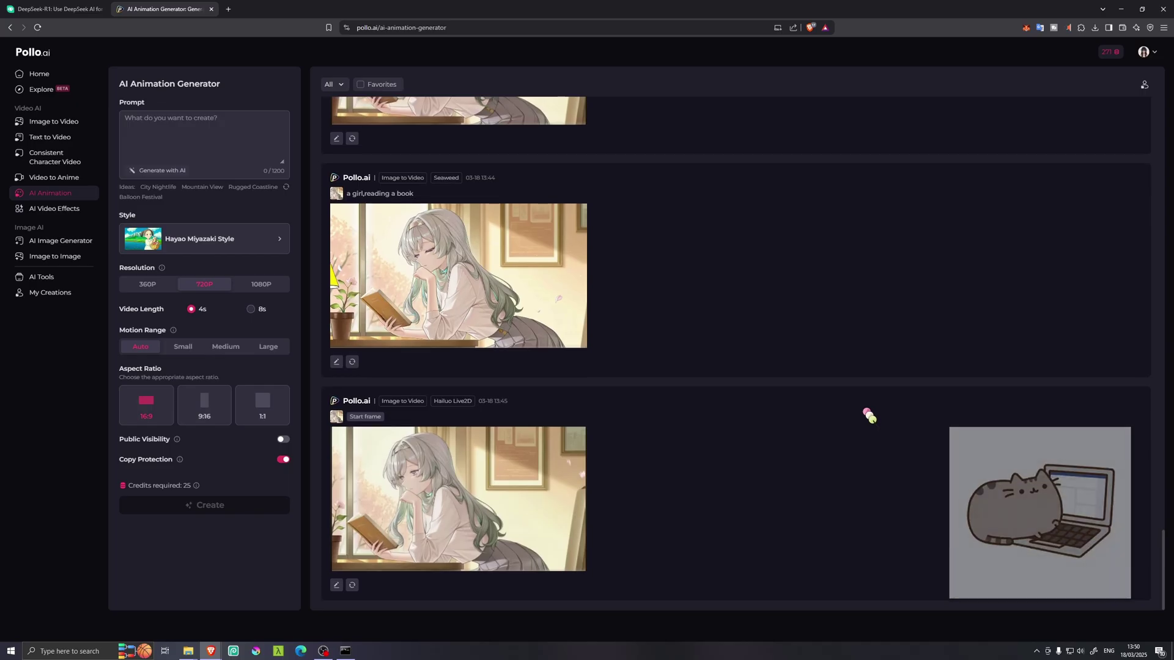
pyautogui.scroll(15, 869, 415)
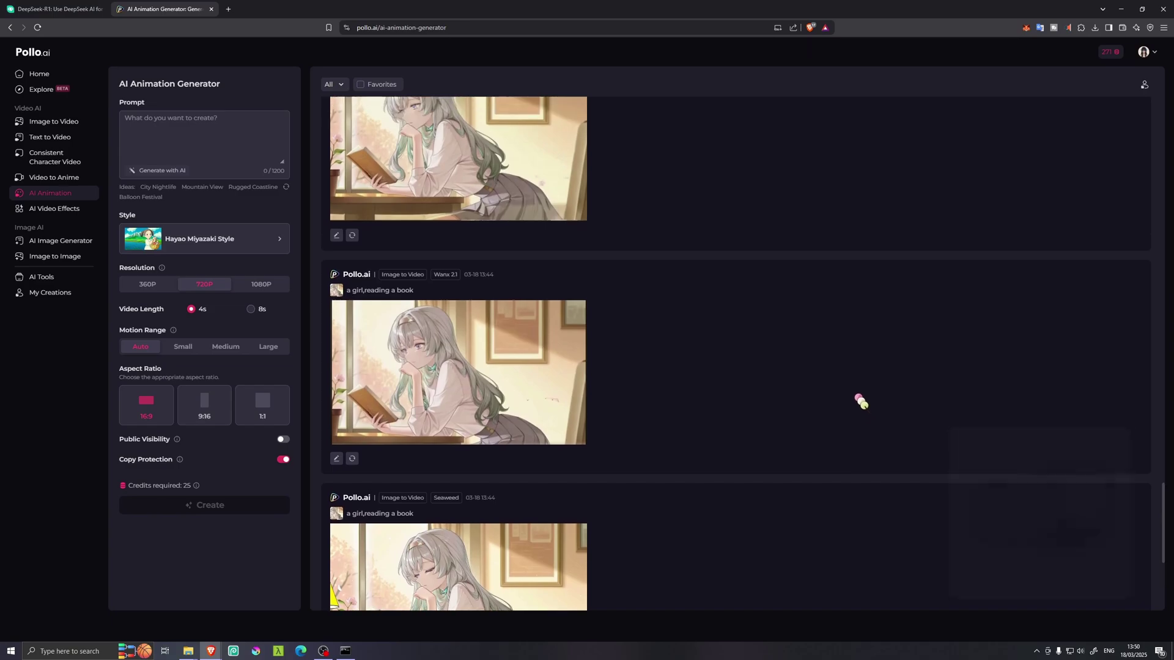
pyautogui.scroll(10, 849, 360)
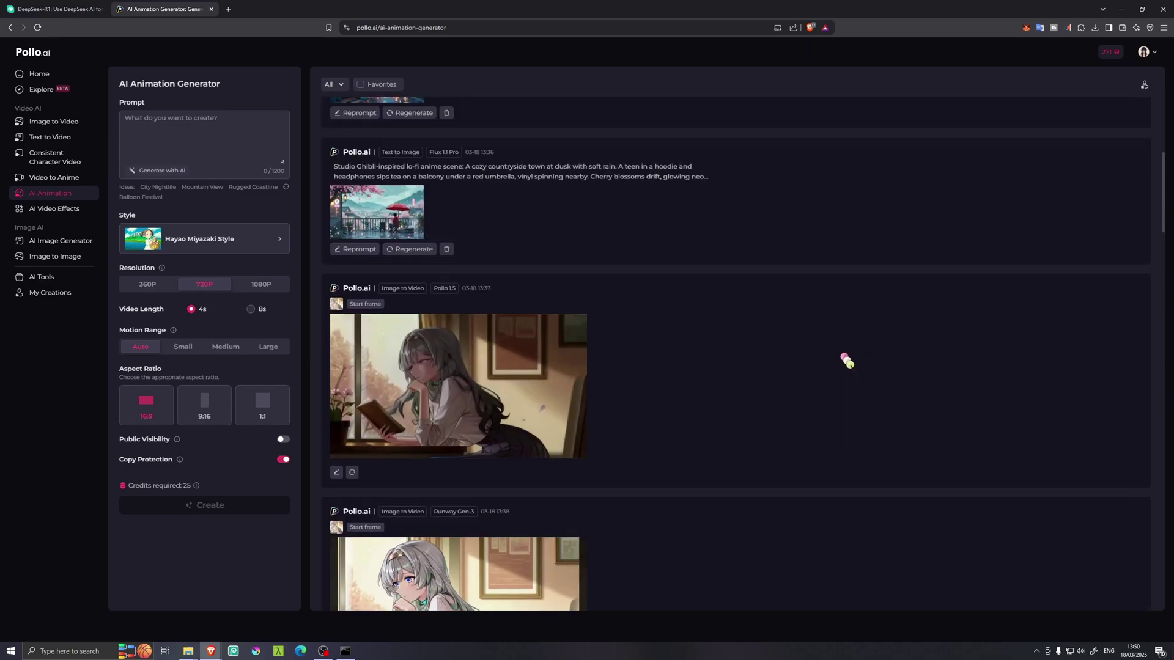
pyautogui.scroll(-5, 844, 362)
pyautogui.scroll(3, 795, 358)
pyautogui.scroll(-2, 741, 339)
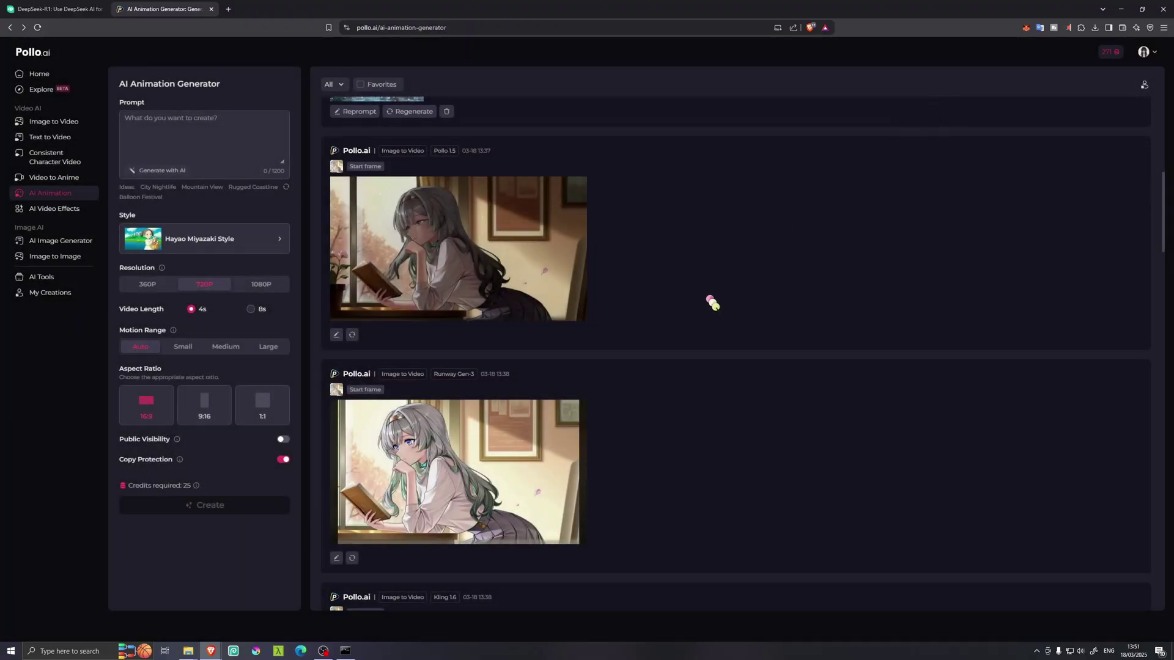
pyautogui.scroll(-2, 458, 428)
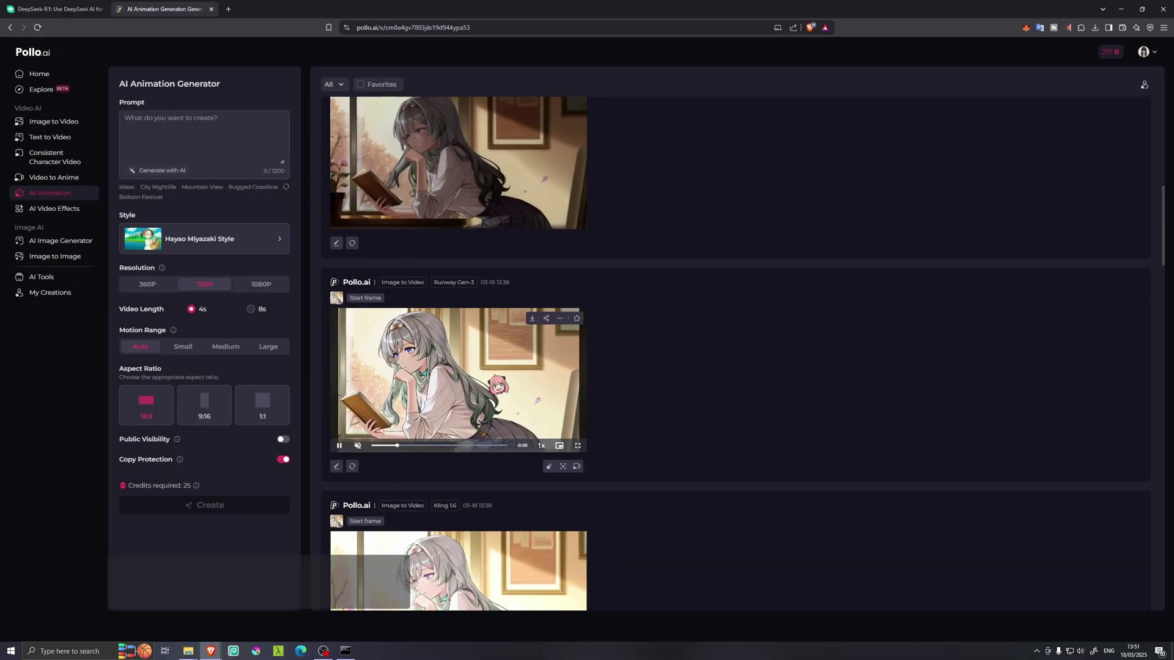
pyautogui.click(458, 373)
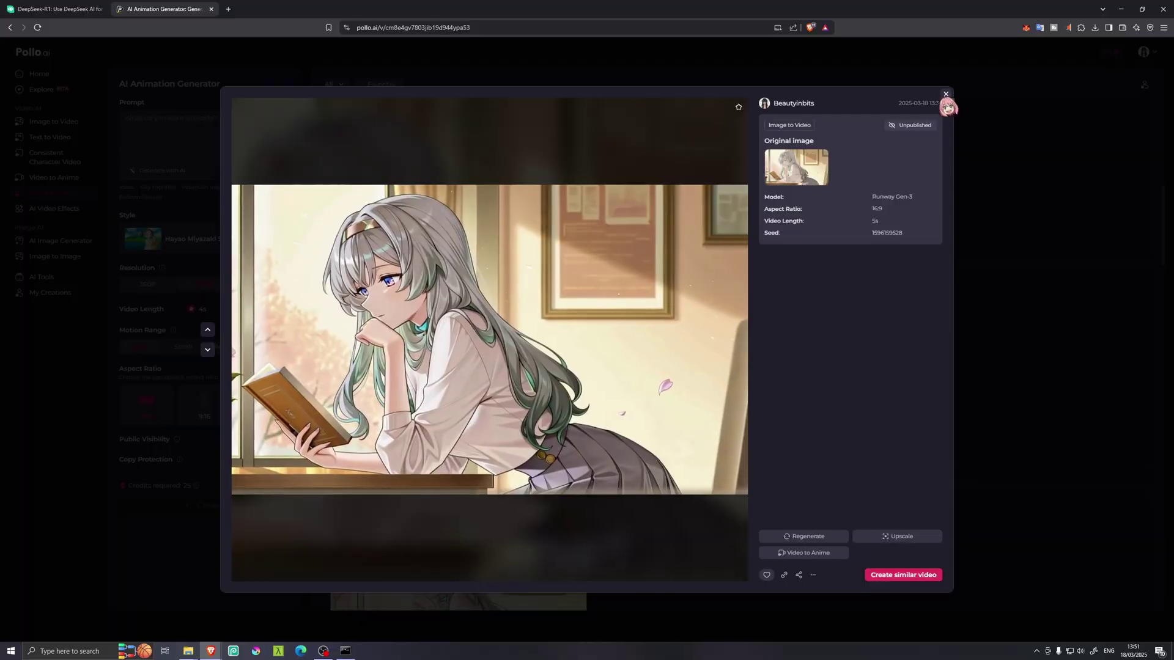
pyautogui.click(946, 94)
pyautogui.click(511, 362)
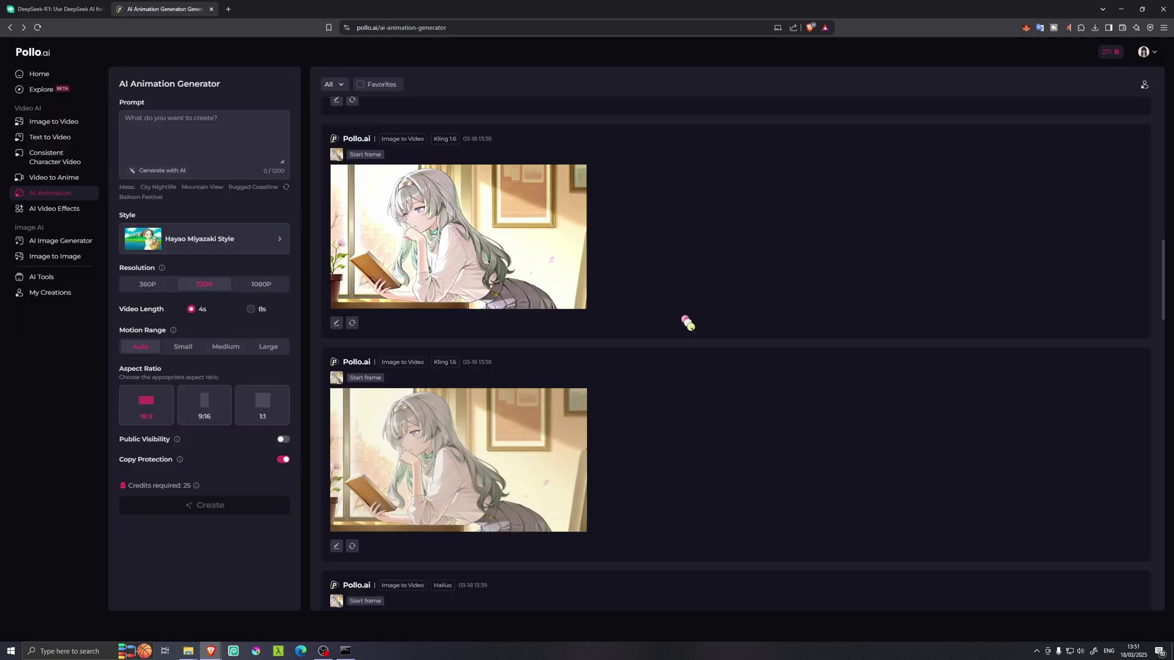
pyautogui.scroll(-5, 628, 375)
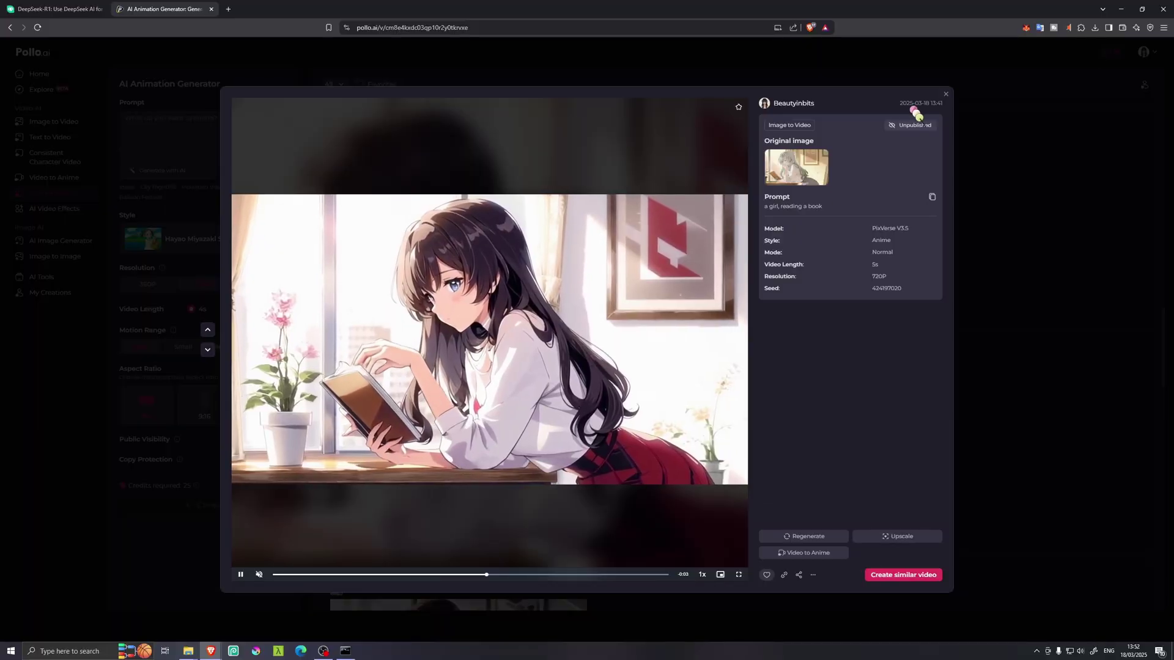
pyautogui.press('Escape')
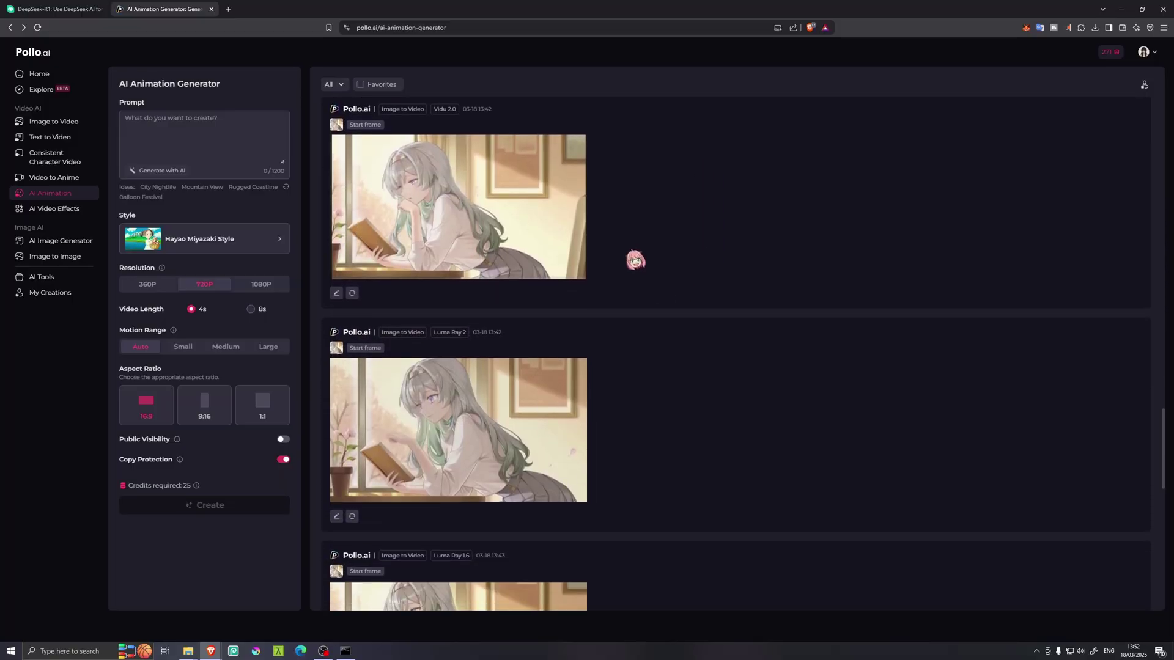
# - View the Vidu 2.0 clip's details, then close the viewer
pyautogui.click(459, 207)
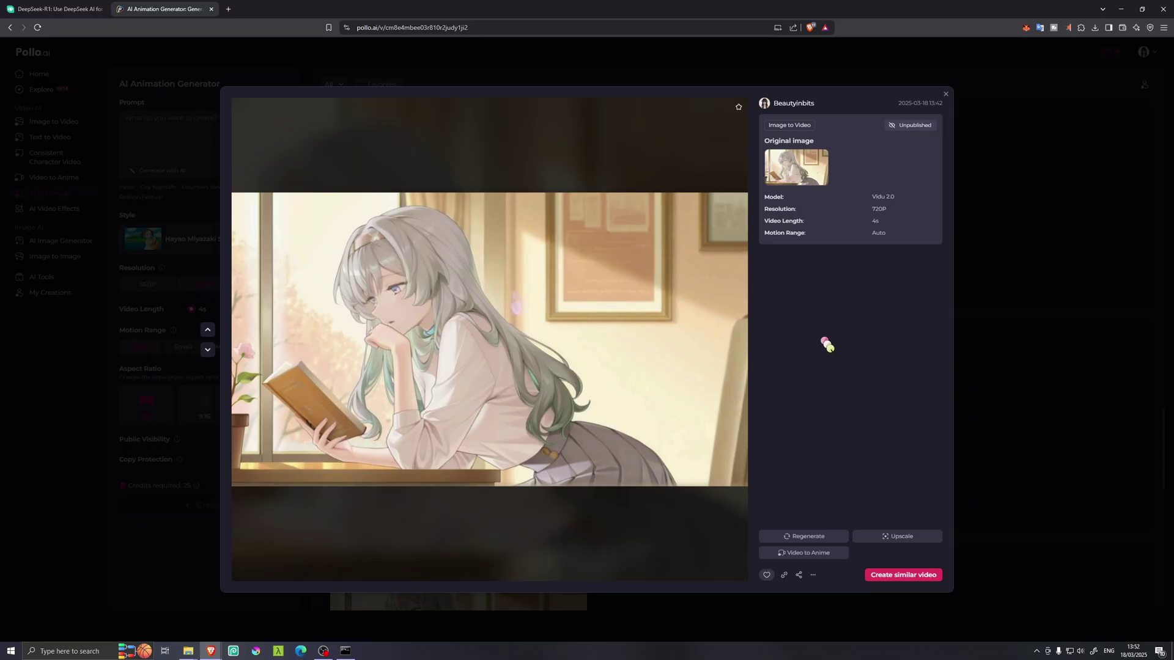
pyautogui.click(945, 94)
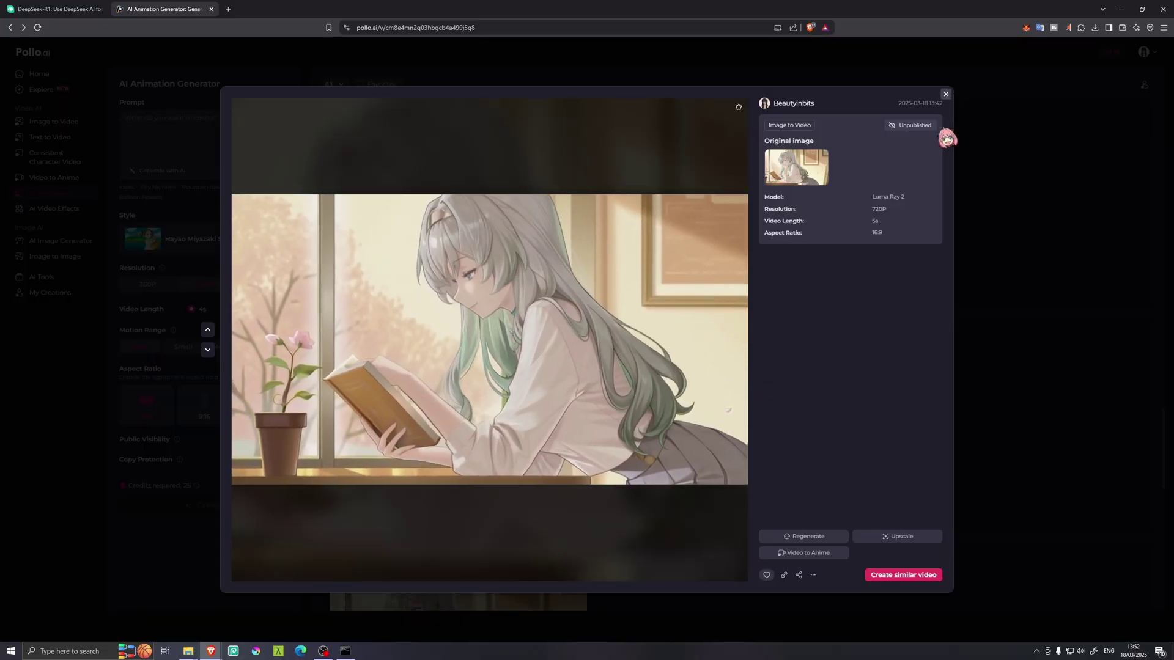
pyautogui.press('Escape')
# - Review the Luma Ray 1.6 and Wanx 2.1 clips, then close the detail view
pyautogui.scroll(-7, 795, 342)
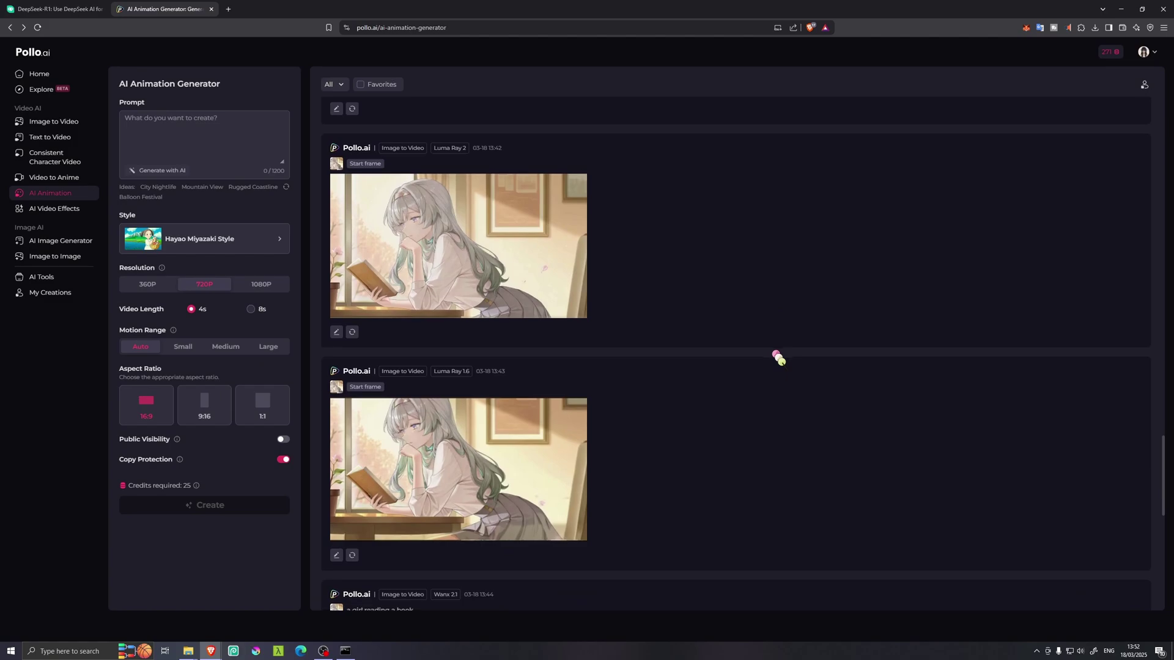
pyautogui.click(586, 251)
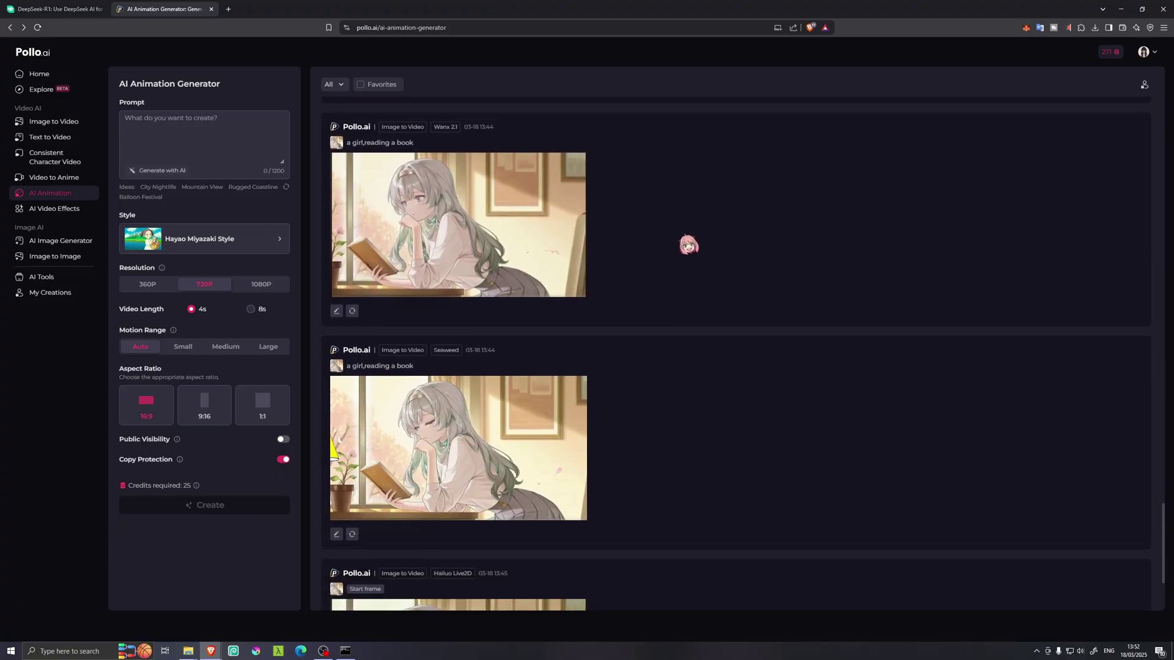
pyautogui.click(658, 215)
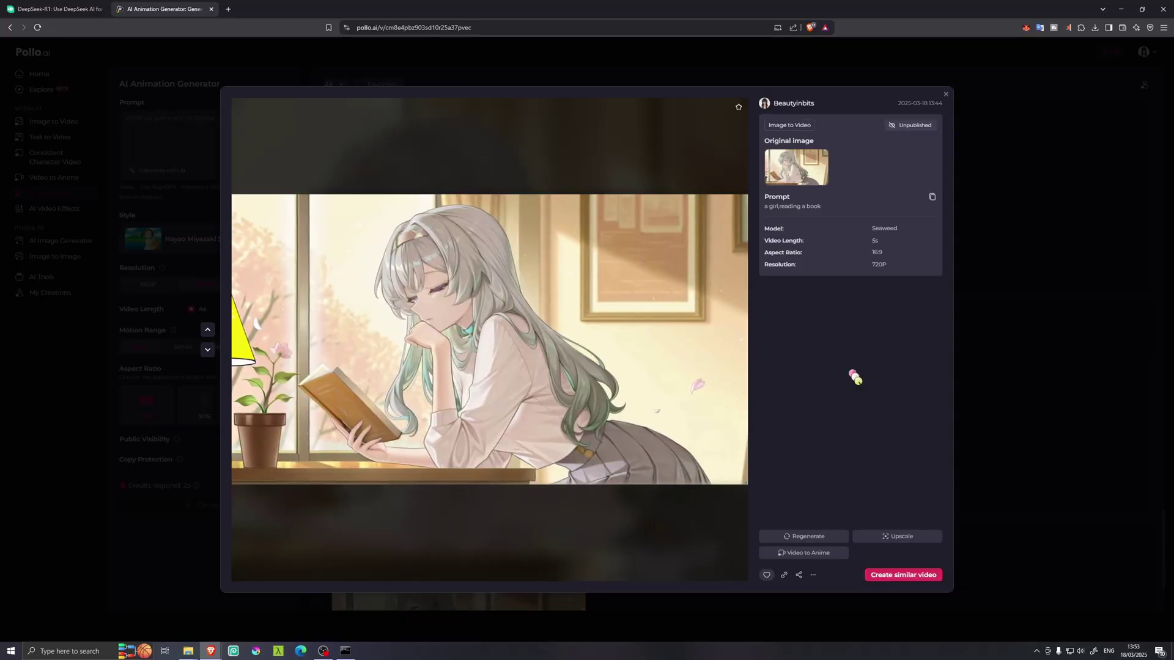
pyautogui.moveTo(275, 481)
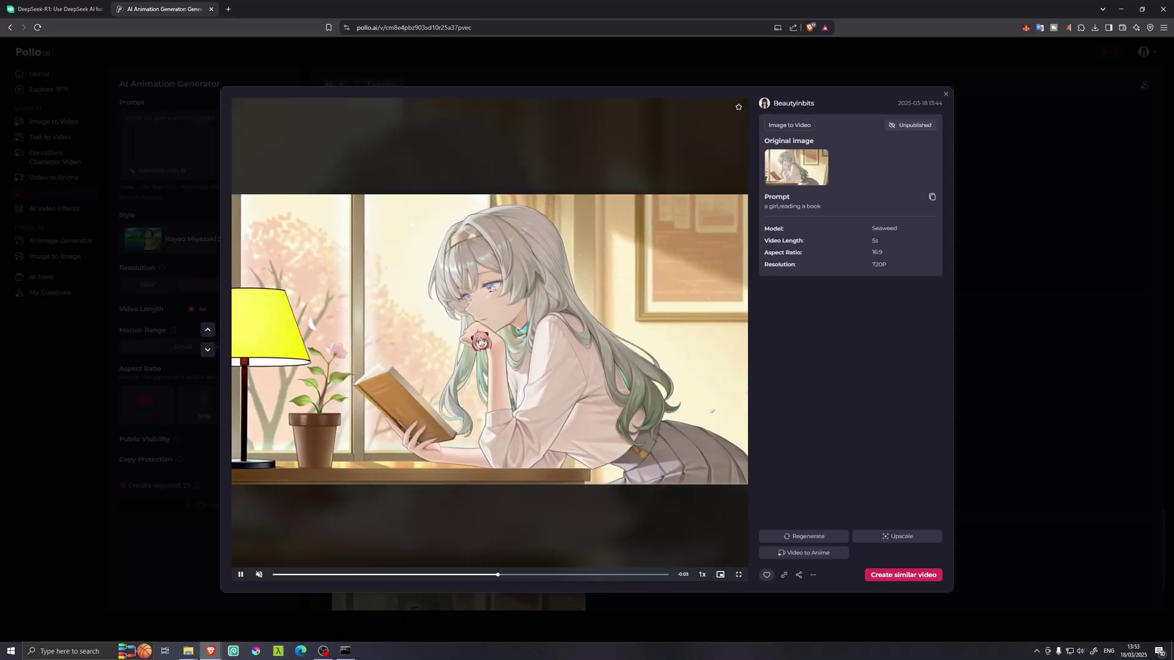
pyautogui.click(946, 94)
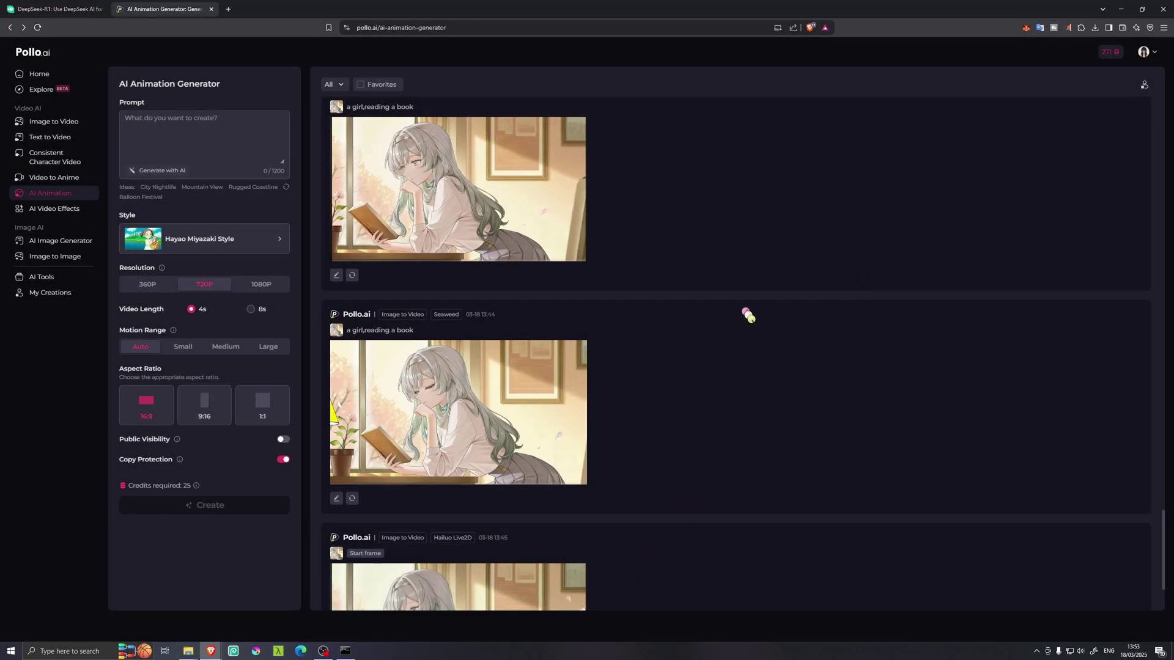
pyautogui.scroll(-2, 746, 314)
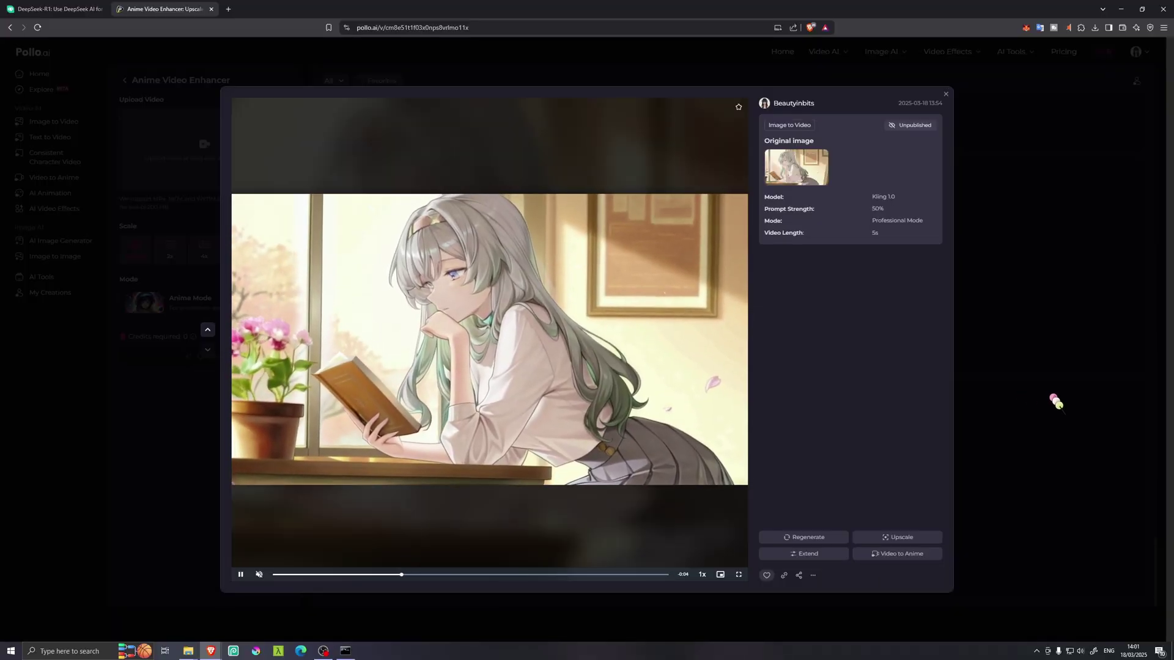
# - Create a Consistent Character Video with the standing anime girl as main subject, reading by a rainy window
pyautogui.click(1046, 391)
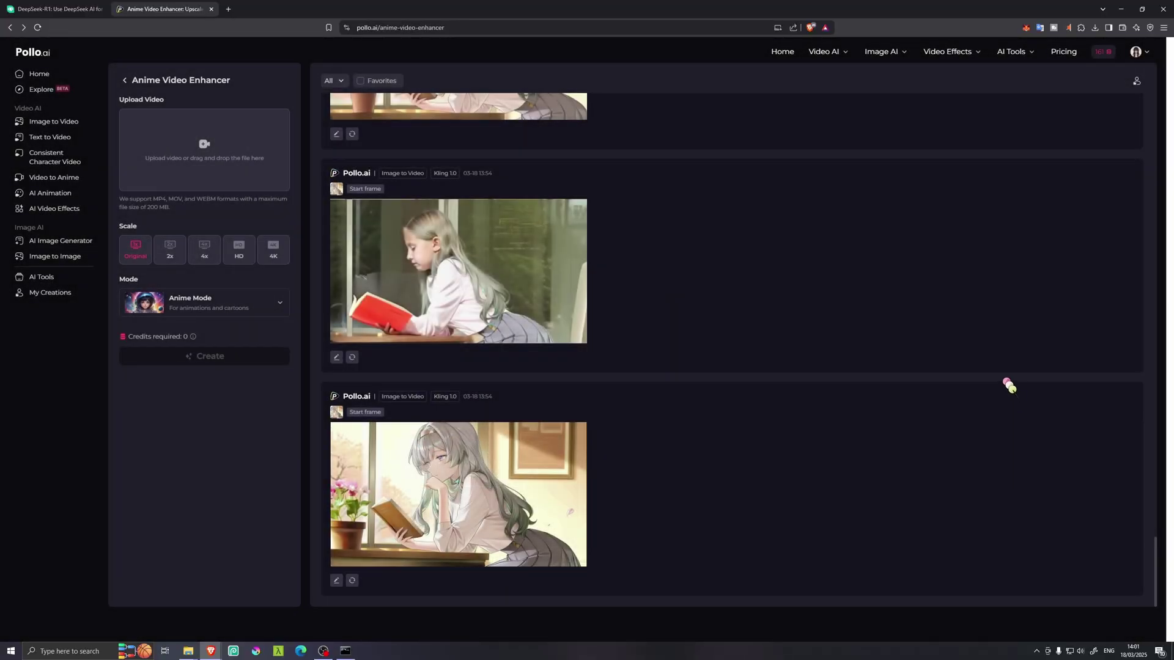
pyautogui.click(84, 164)
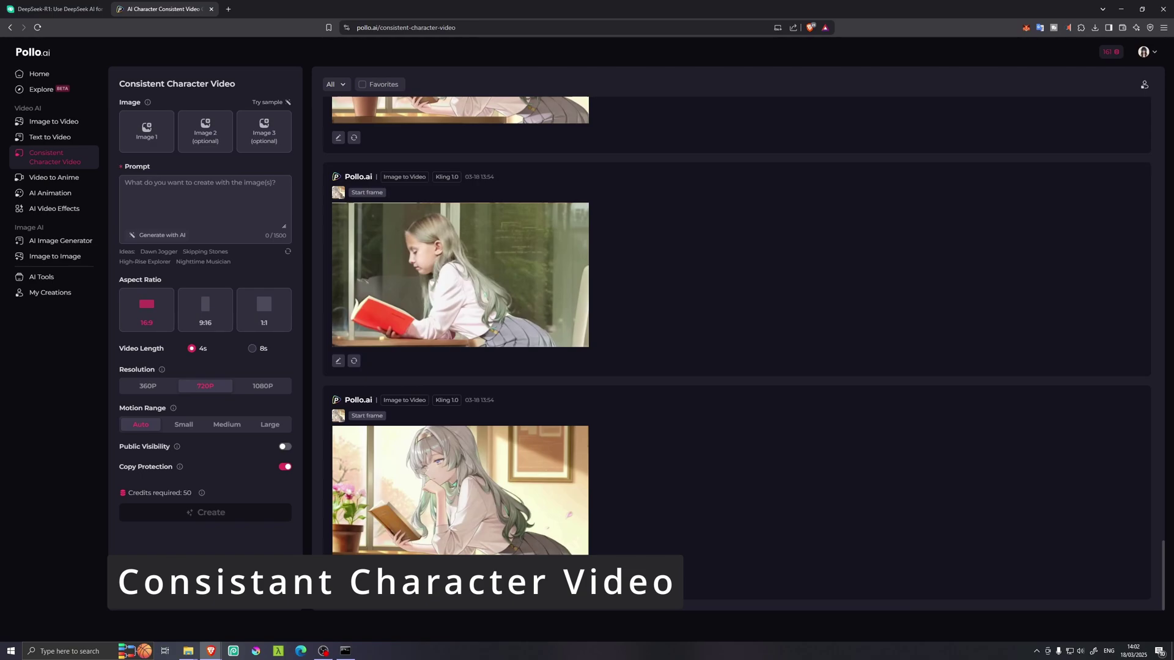
pyautogui.moveTo(153, 154); pyautogui.dragTo(157, 150)
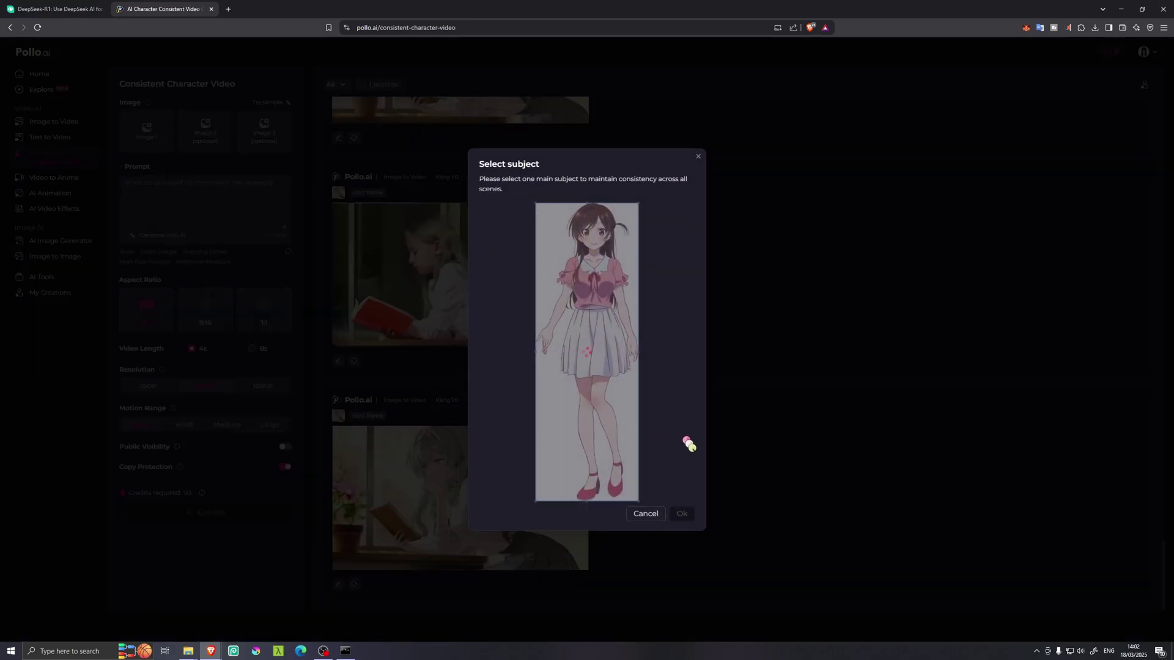
pyautogui.click(681, 513)
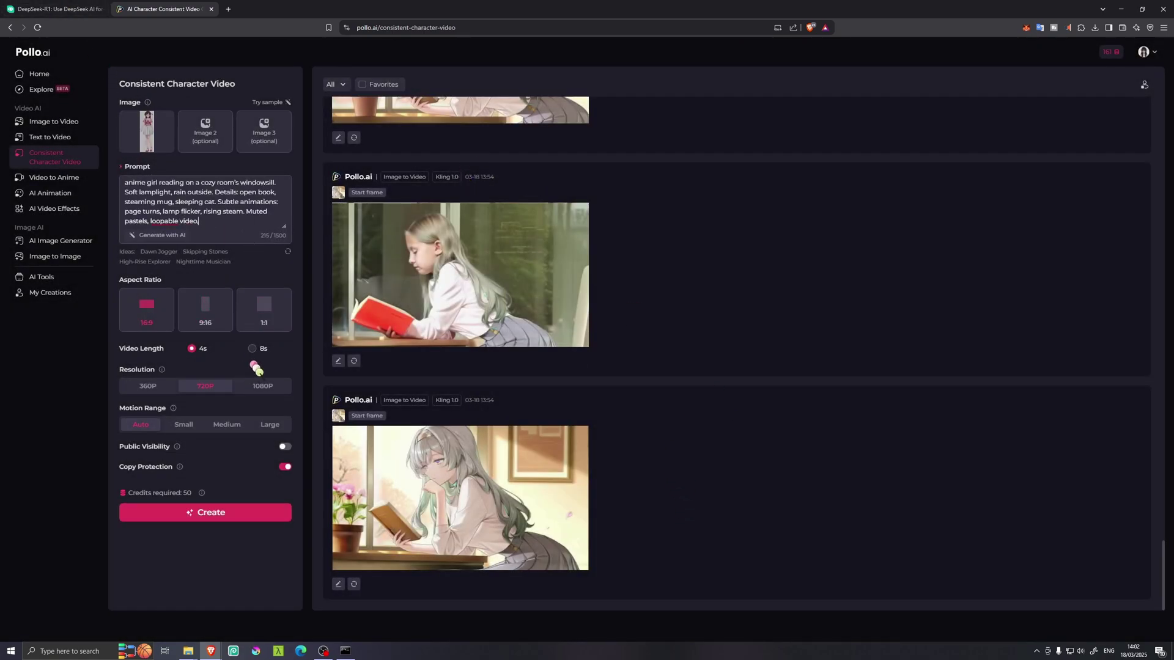
pyautogui.click(221, 519)
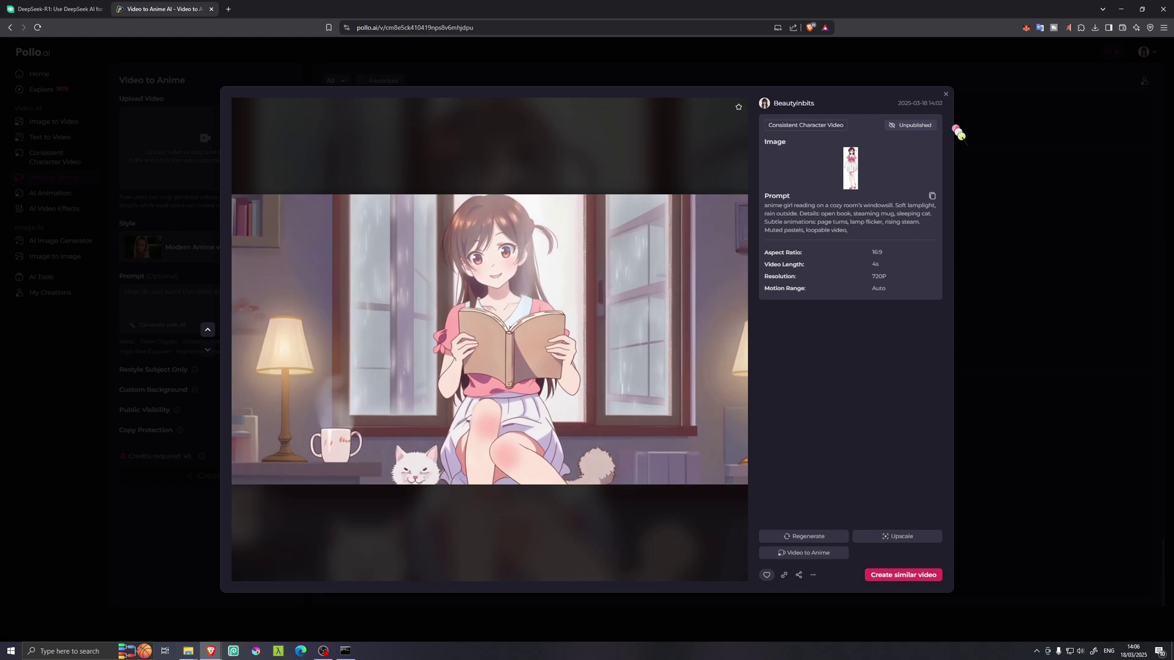
# - Make an AI Animation of the windowsill reading prompt in Makoto Shinkai Style
pyautogui.click(946, 94)
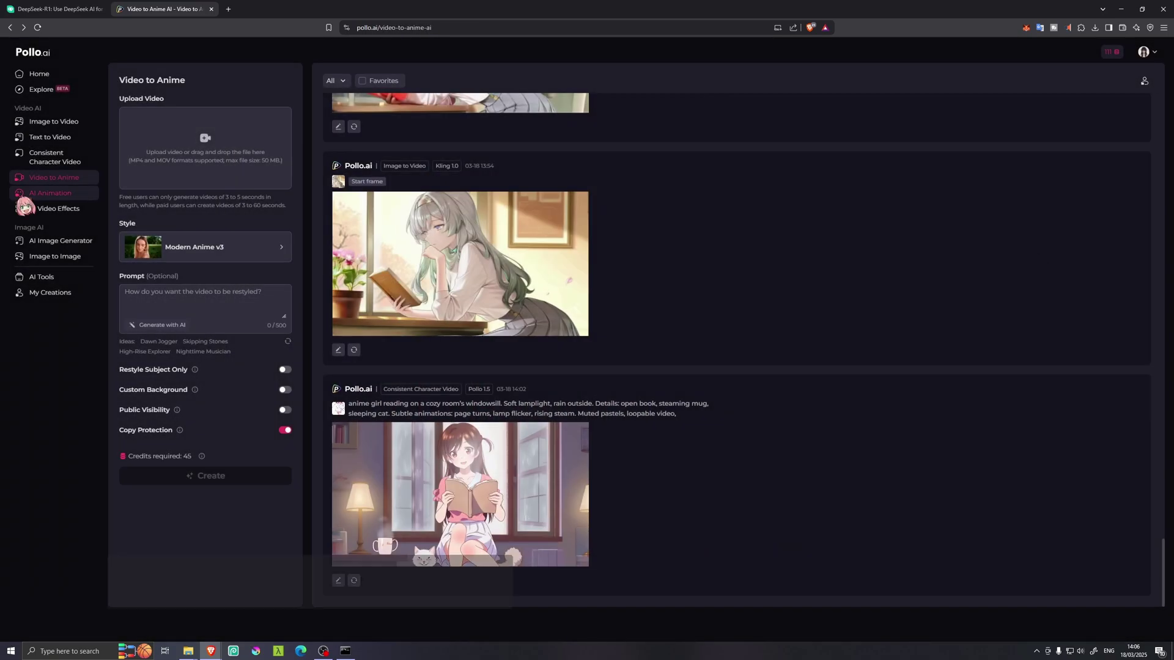
pyautogui.click(50, 194)
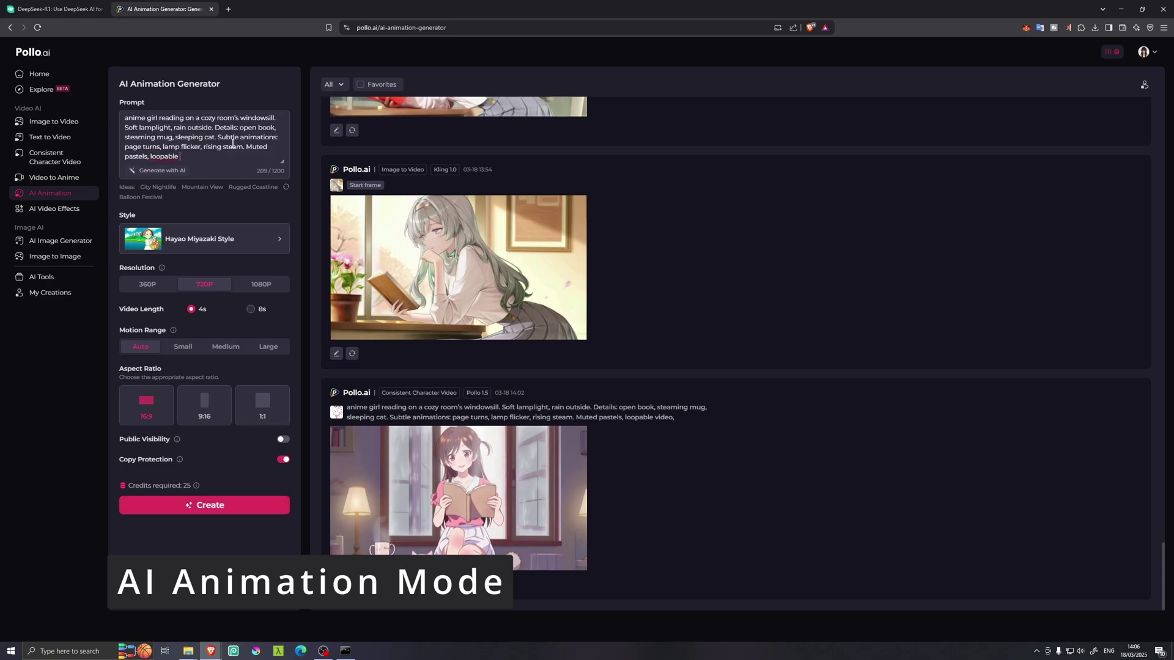
pyautogui.click(214, 250)
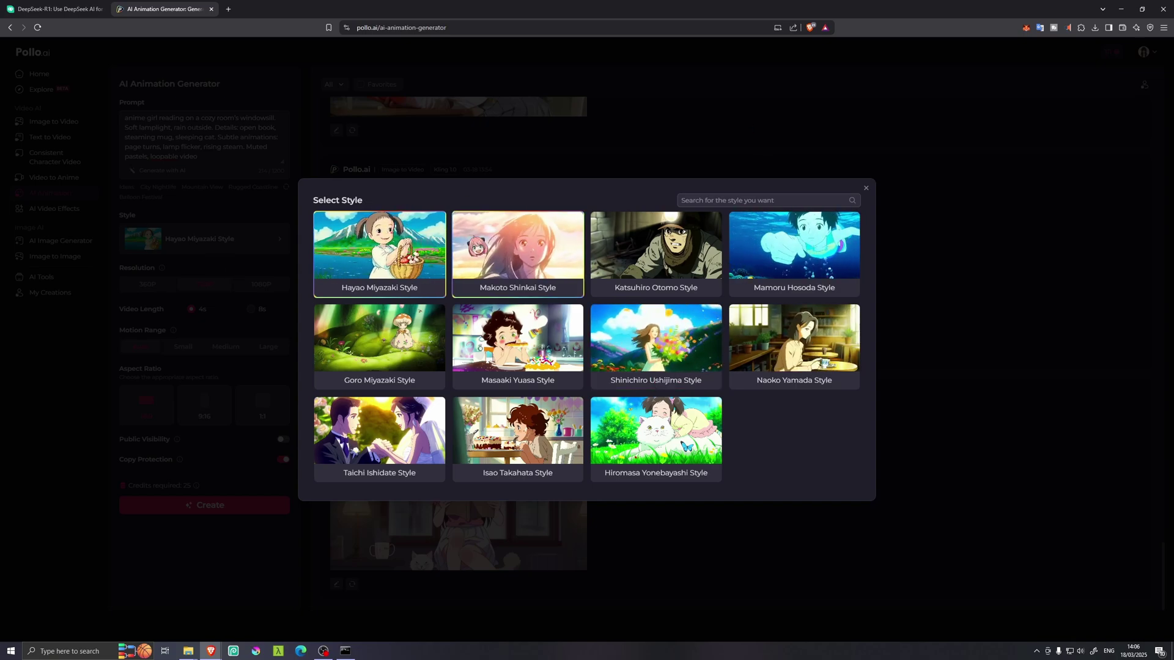
pyautogui.click(518, 257)
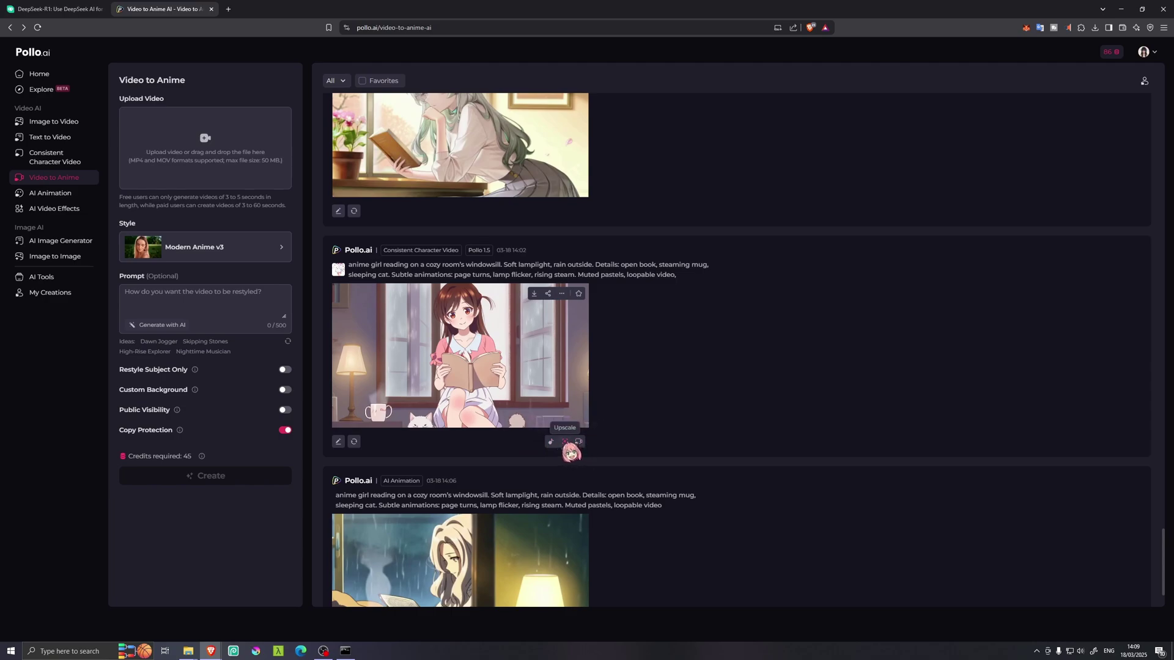
# - Upscale the anime reading video to 4K and play the result full screen
pyautogui.click(565, 442)
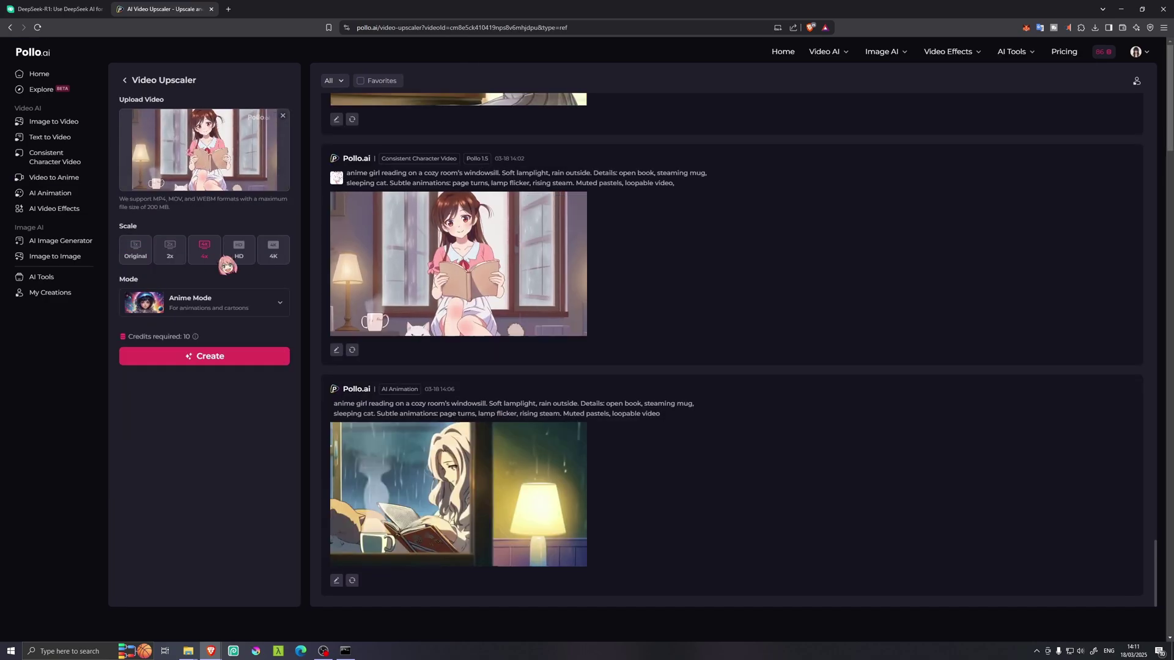
pyautogui.click(273, 252)
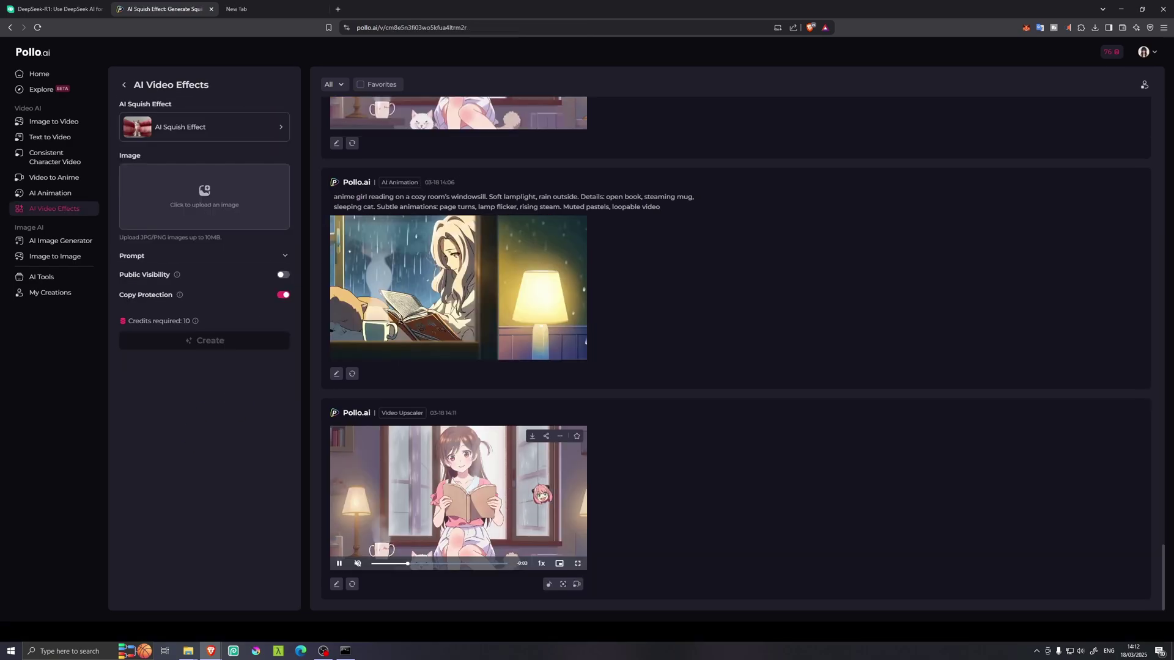
pyautogui.click(540, 494)
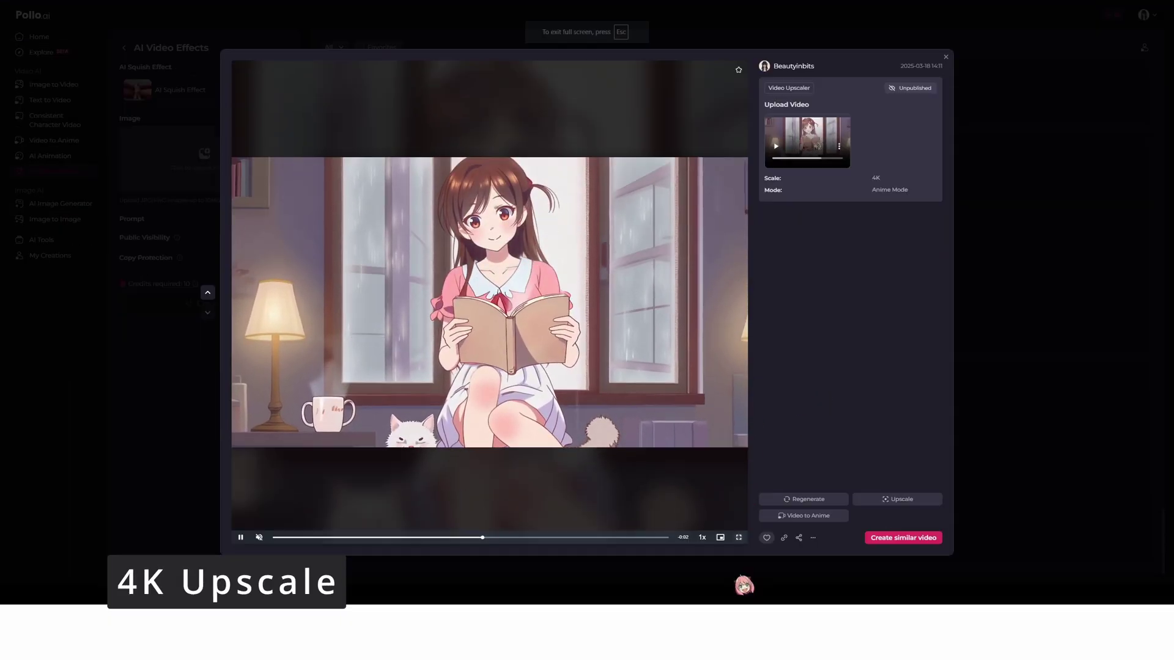
pyautogui.click(739, 575)
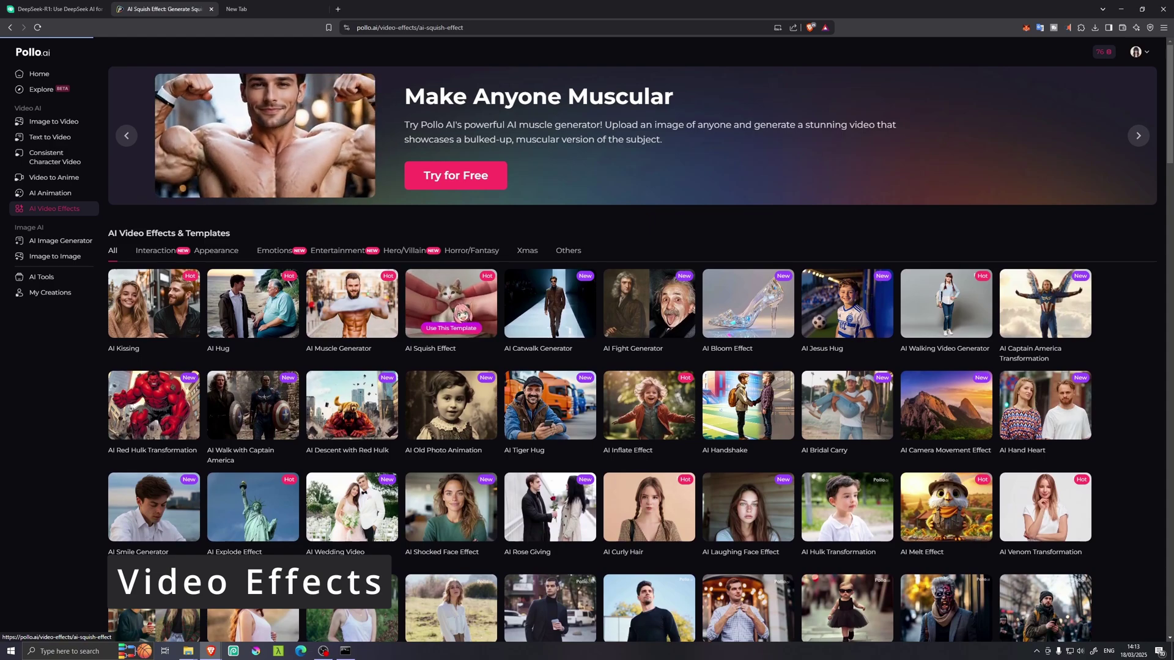
# - Make an AI Squish Effect clip from the red-haired chibi image and view the result
pyautogui.click(451, 304)
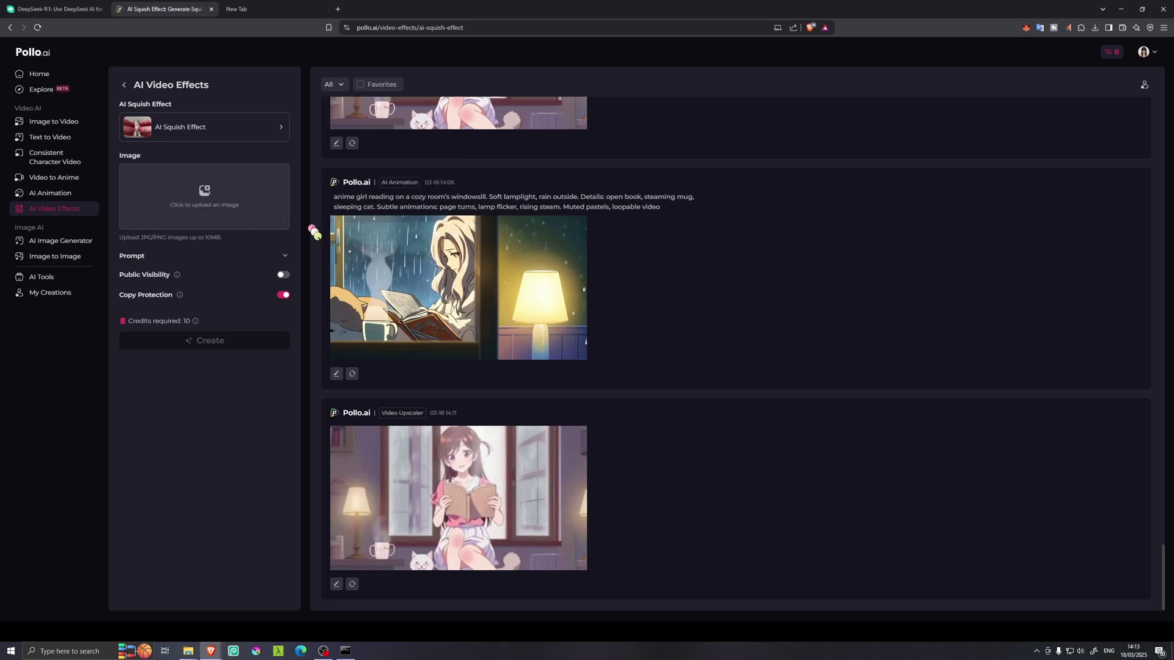
pyautogui.moveTo(259, 212)
pyautogui.mouseDown()
pyautogui.moveTo(287, 203)
pyautogui.moveTo(269, 228)
pyautogui.mouseUp()
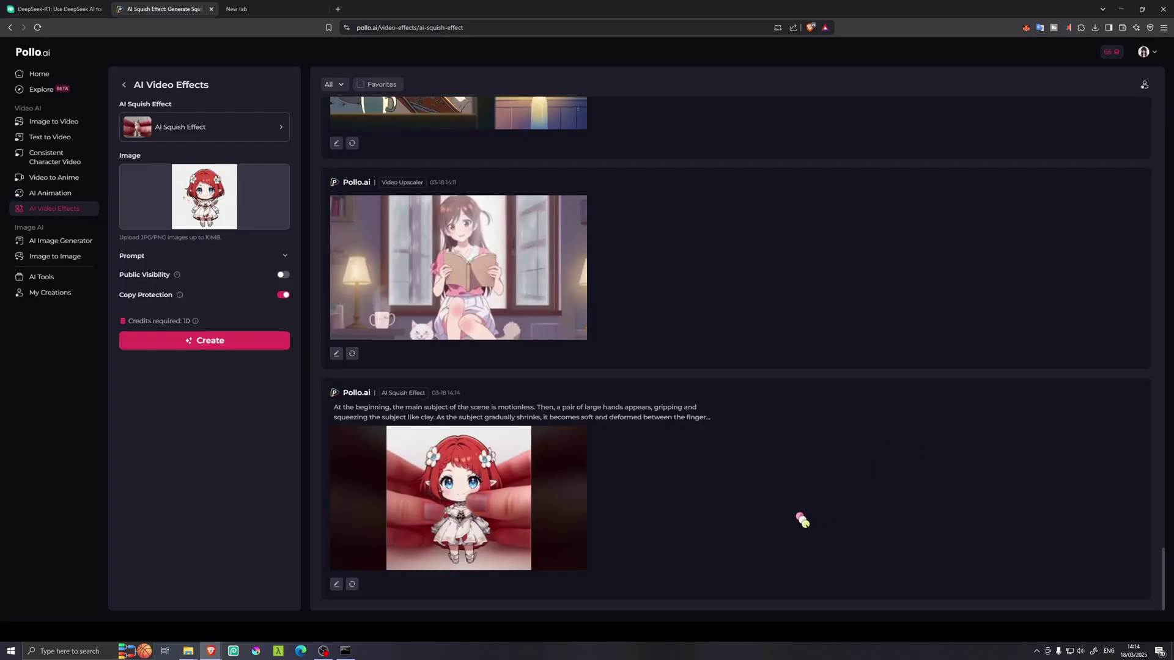
pyautogui.click(582, 503)
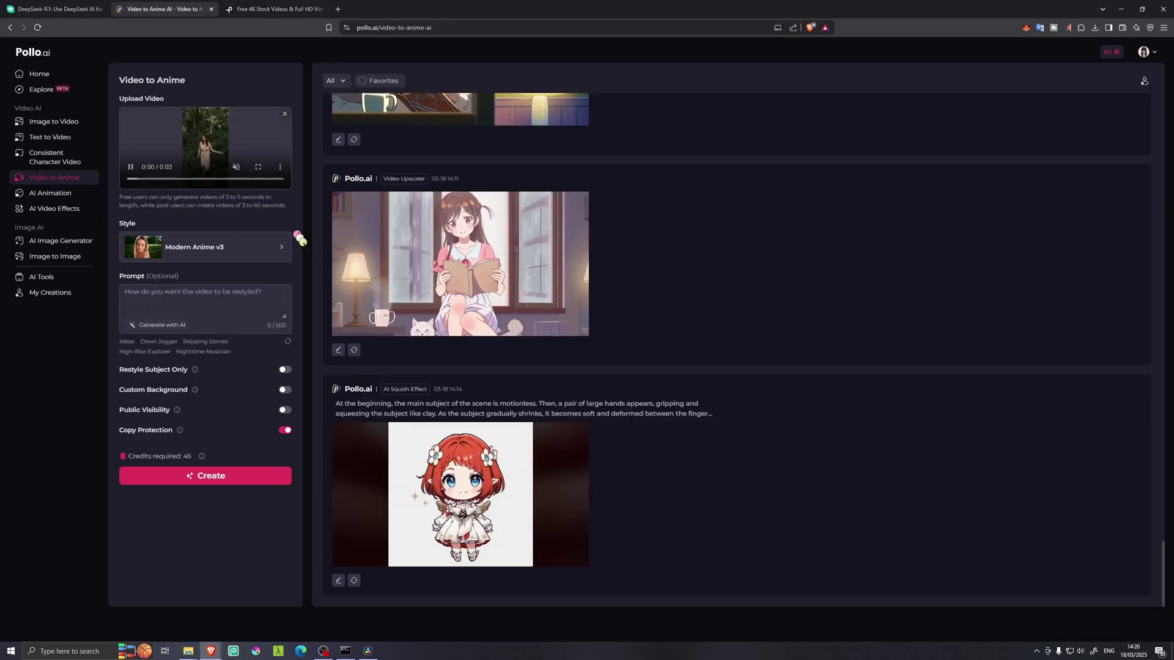
# - Convert the forest video to anime and open the finished clip
pyautogui.click(230, 478)
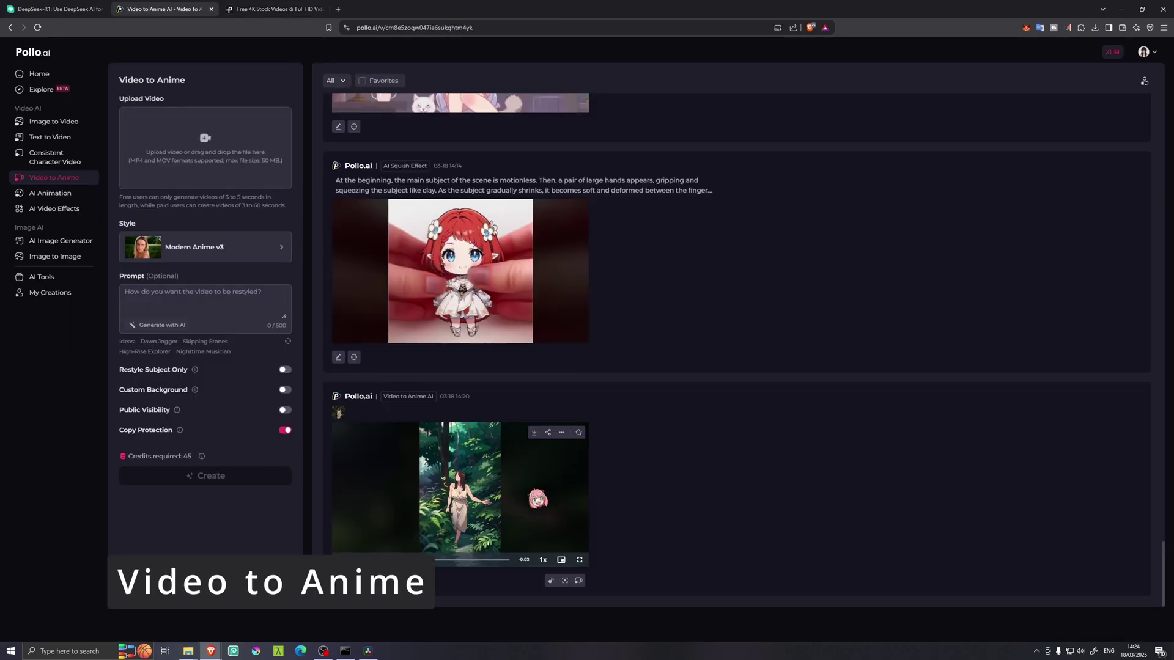
pyautogui.click(539, 498)
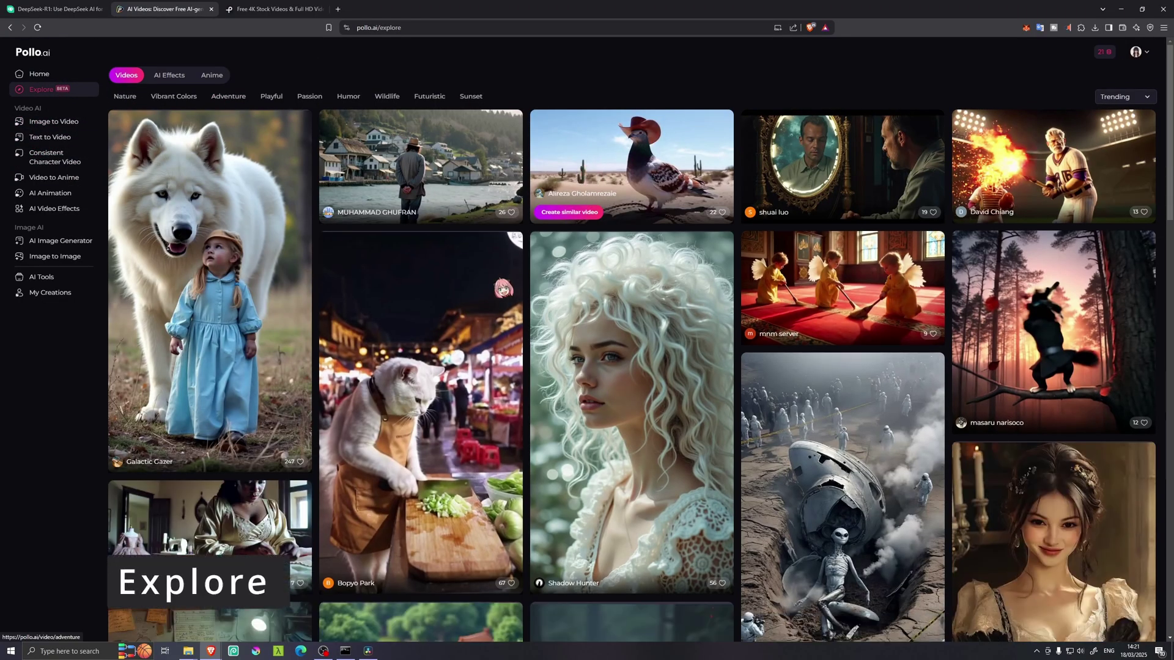
# - Open the wolf-and-girl video, copy its prompt, then view the cat chef market video
pyautogui.click(244, 306)
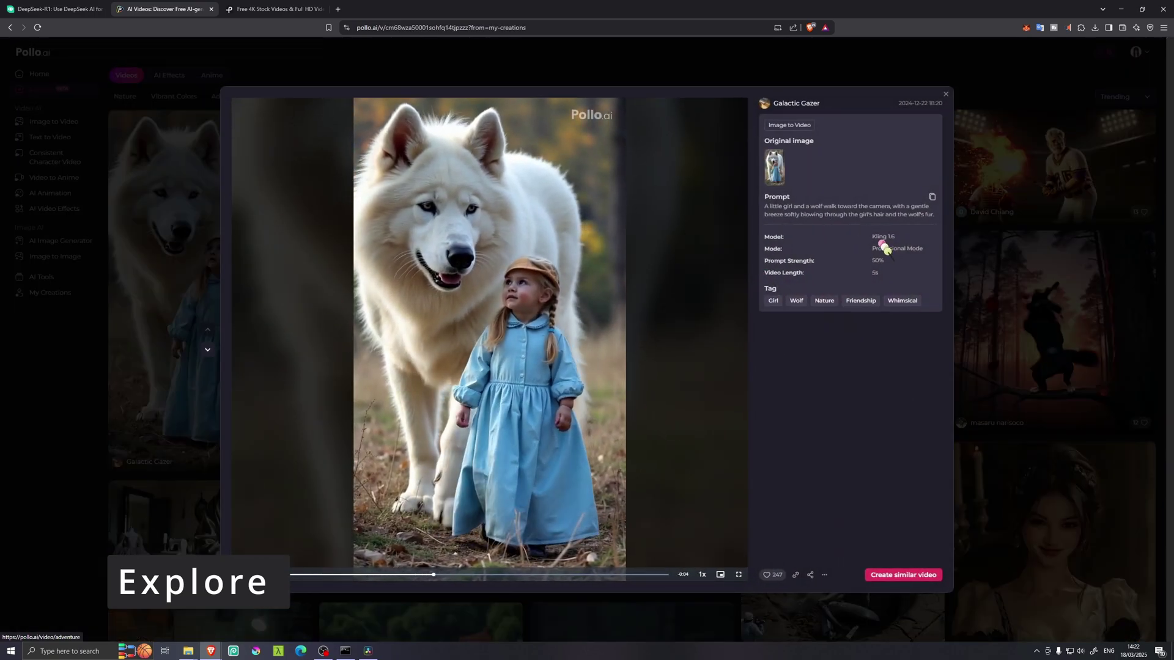
pyautogui.click(932, 197)
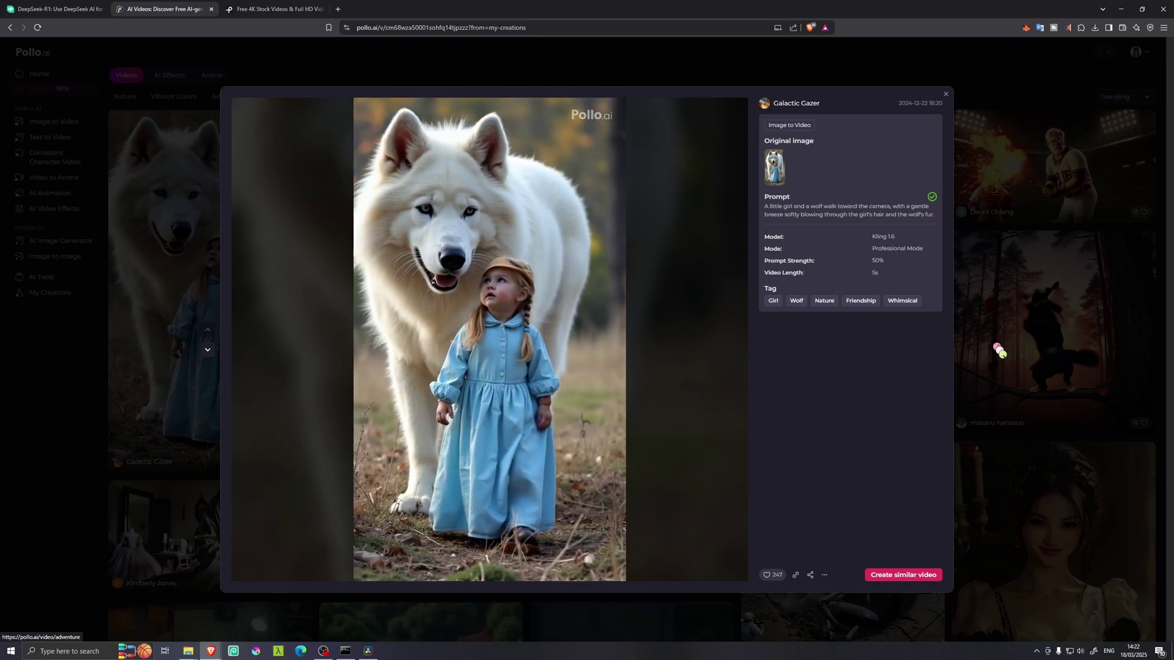
pyautogui.click(1021, 474)
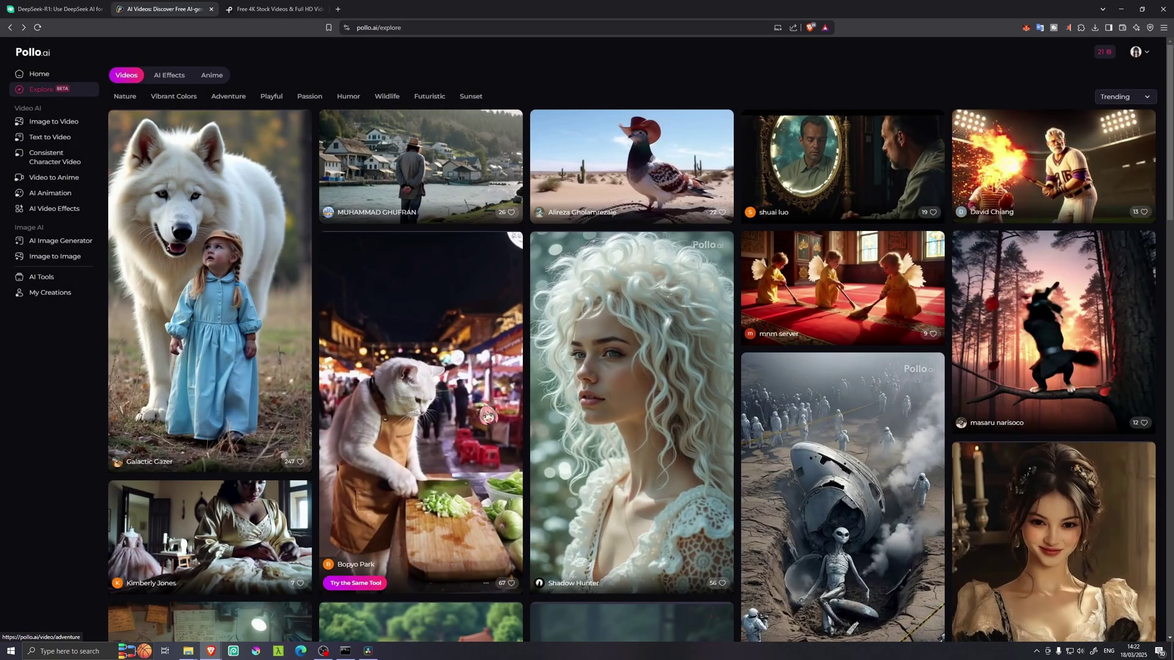
pyautogui.click(487, 416)
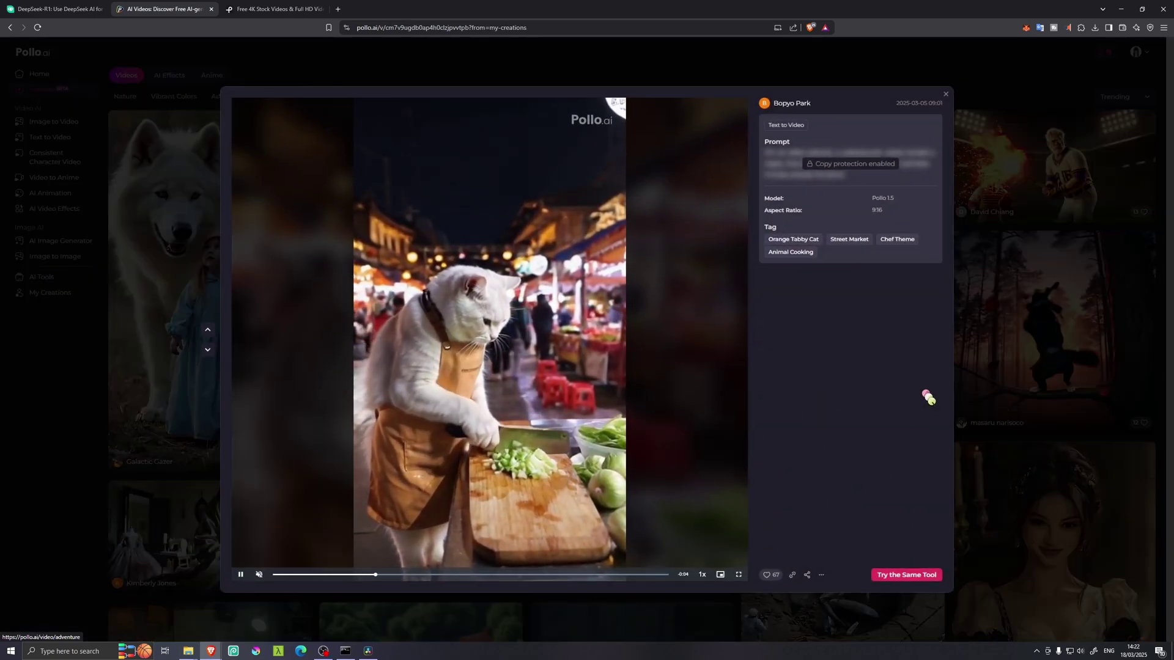
pyautogui.click(1025, 257)
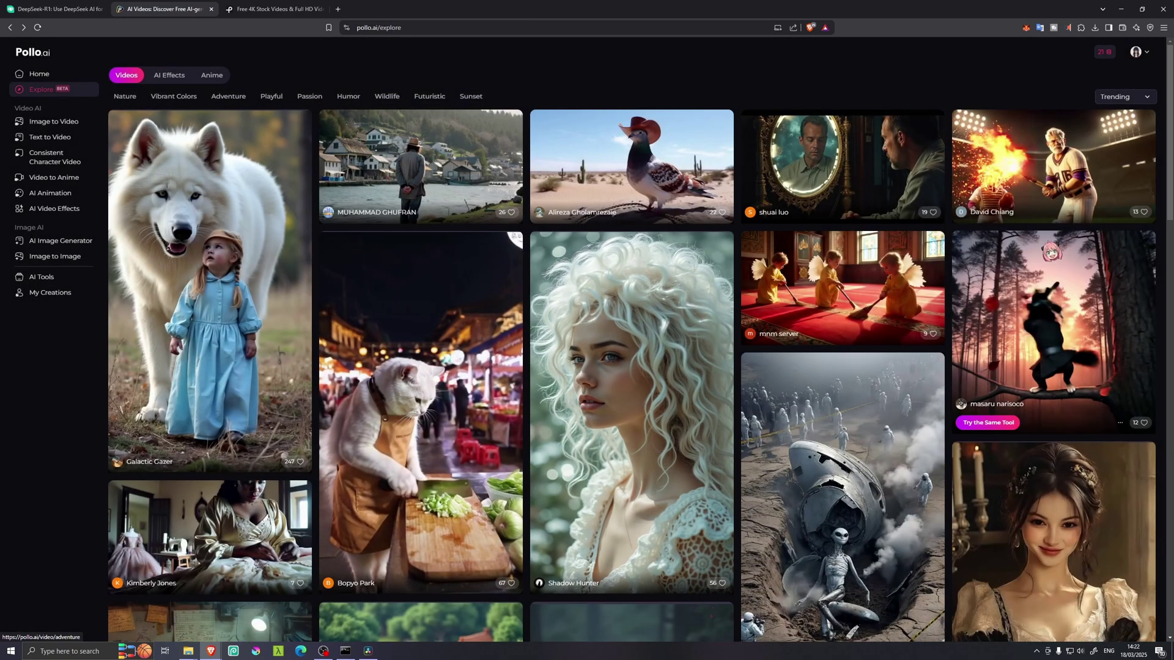
# - Browse the dog-in-park, pink-haired musician and fiery ribbon girl videos further down the feed
pyautogui.scroll(-7, 1039, 260)
pyautogui.scroll(-3, 1039, 263)
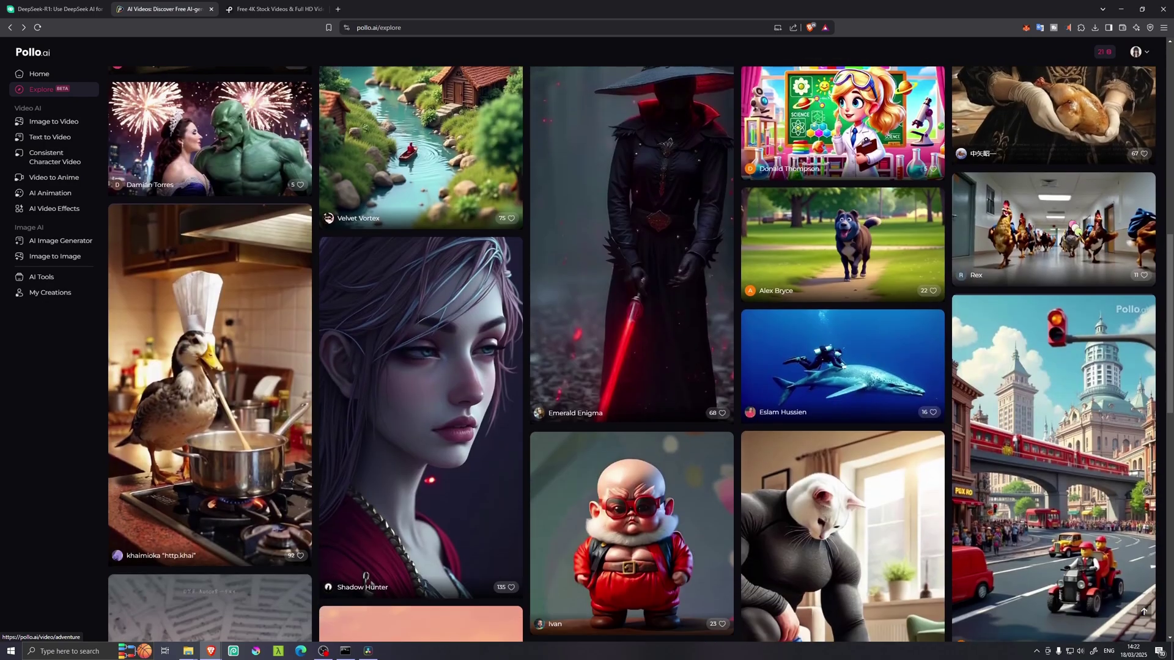
pyautogui.click(931, 266)
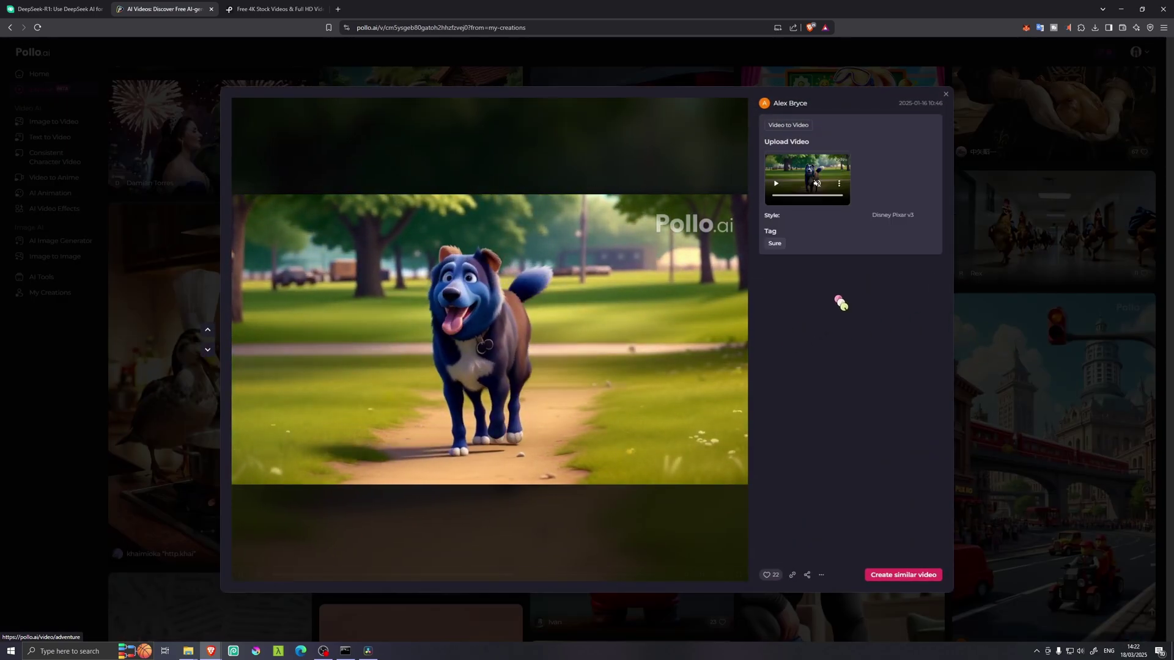
pyautogui.click(989, 231)
pyautogui.scroll(-3, 792, 355)
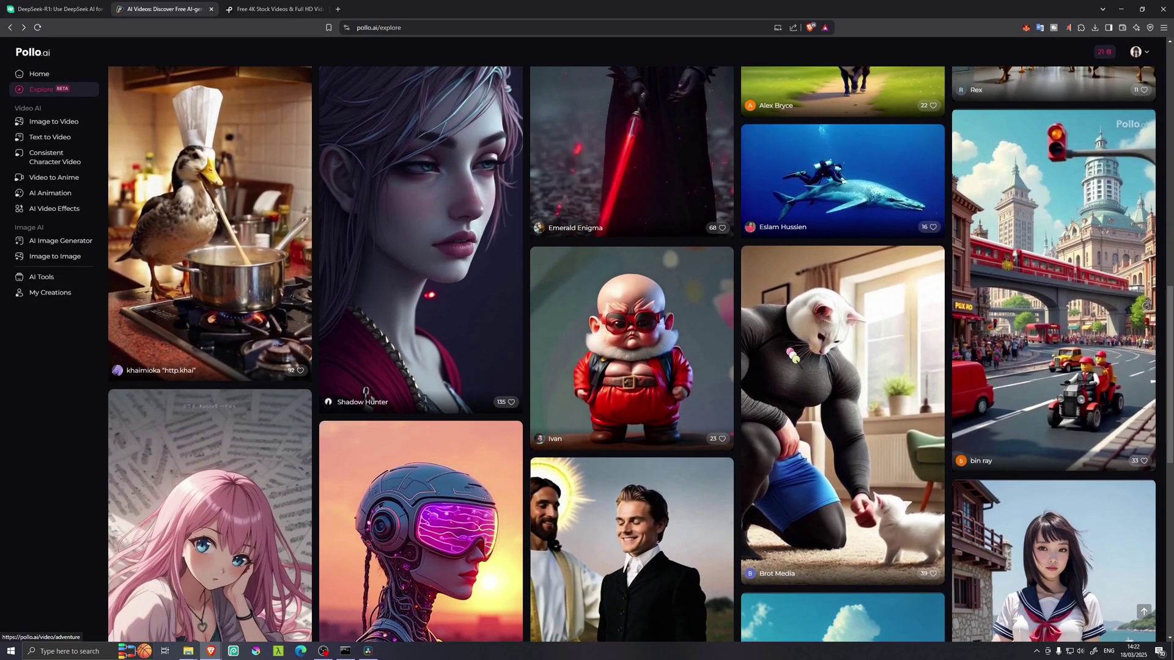
pyautogui.scroll(-5, 366, 391)
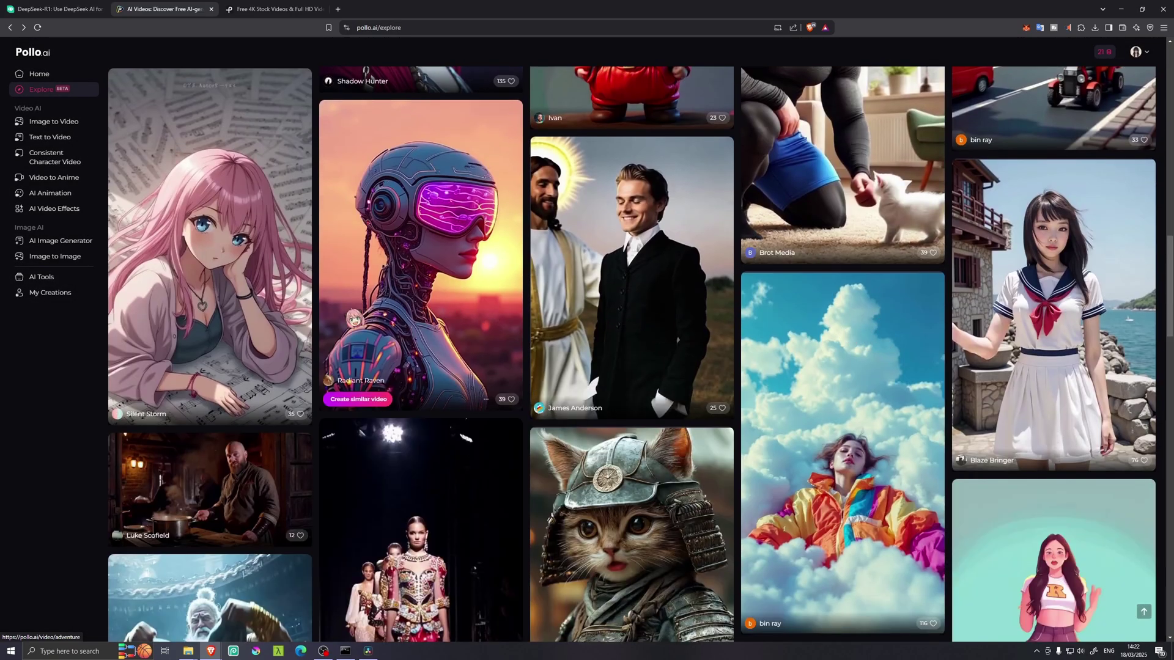
pyautogui.click(210, 245)
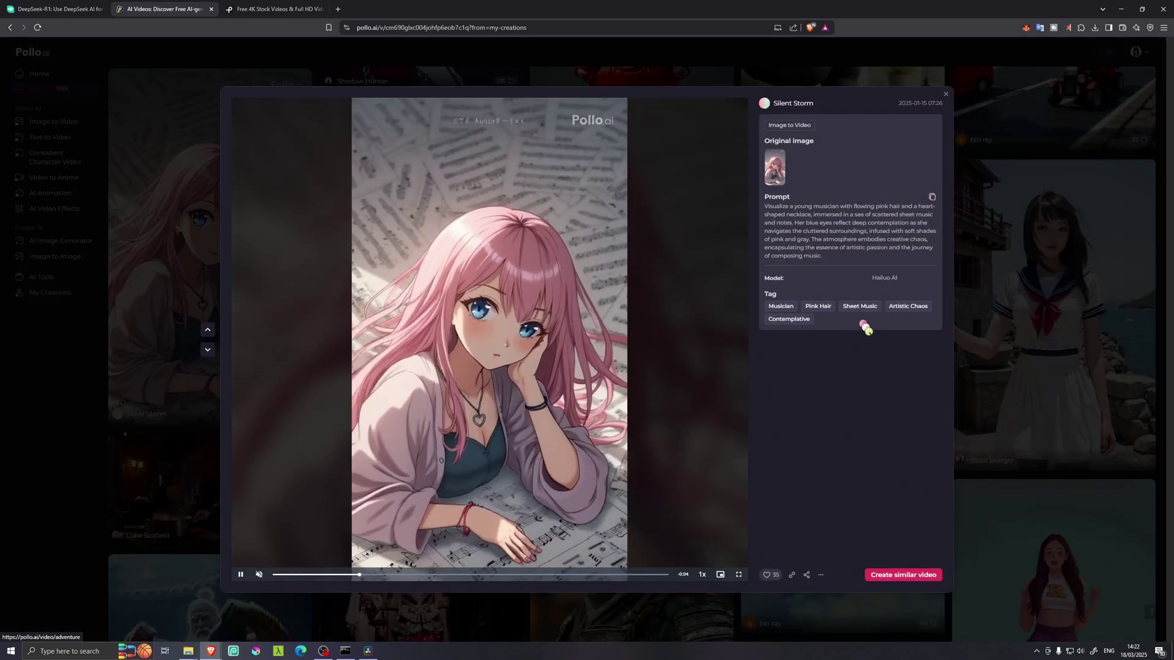
pyautogui.click(1011, 328)
pyautogui.scroll(-7, 796, 281)
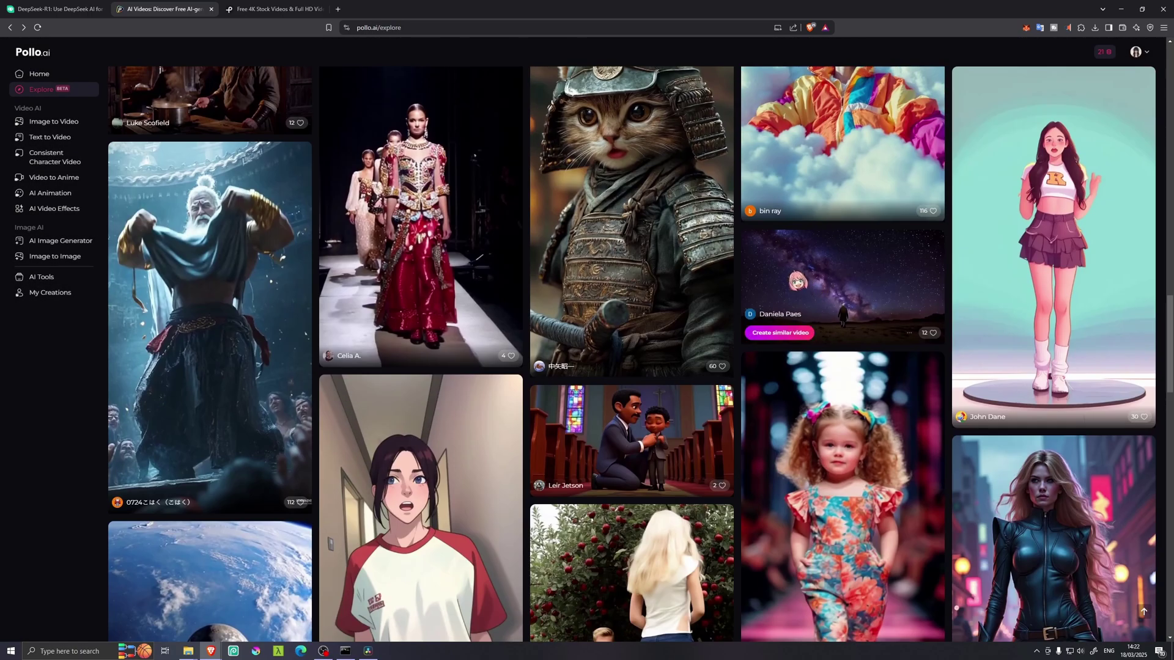
pyautogui.scroll(-4, 796, 281)
pyautogui.scroll(-7, 917, 284)
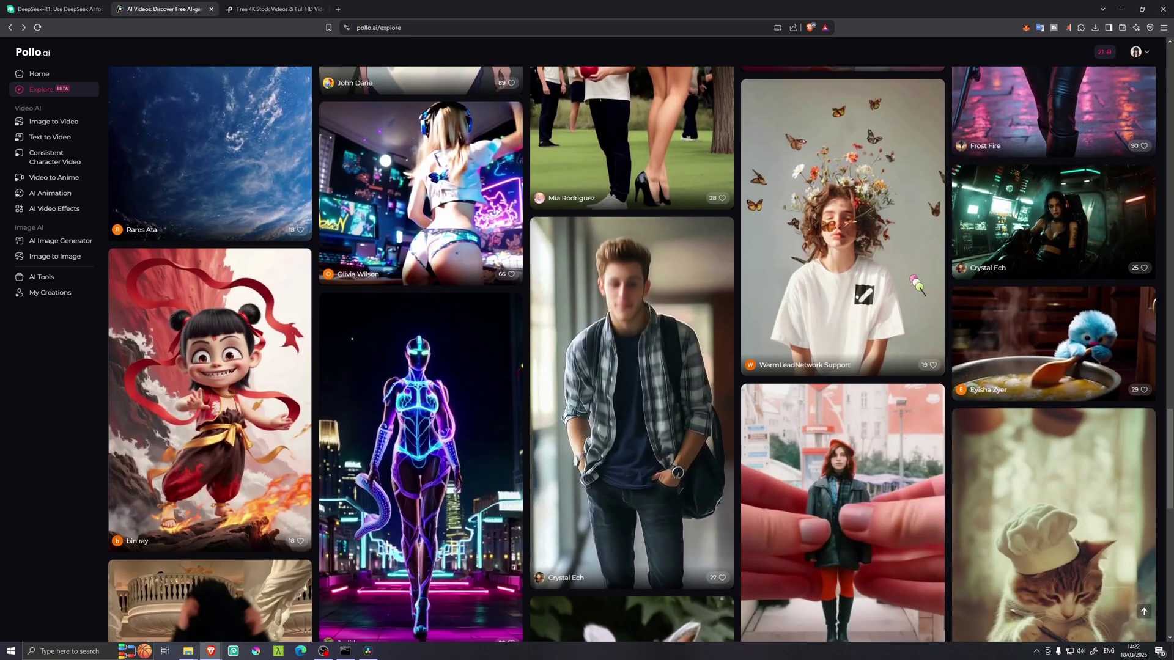
pyautogui.scroll(-3, 917, 284)
pyautogui.click(209, 233)
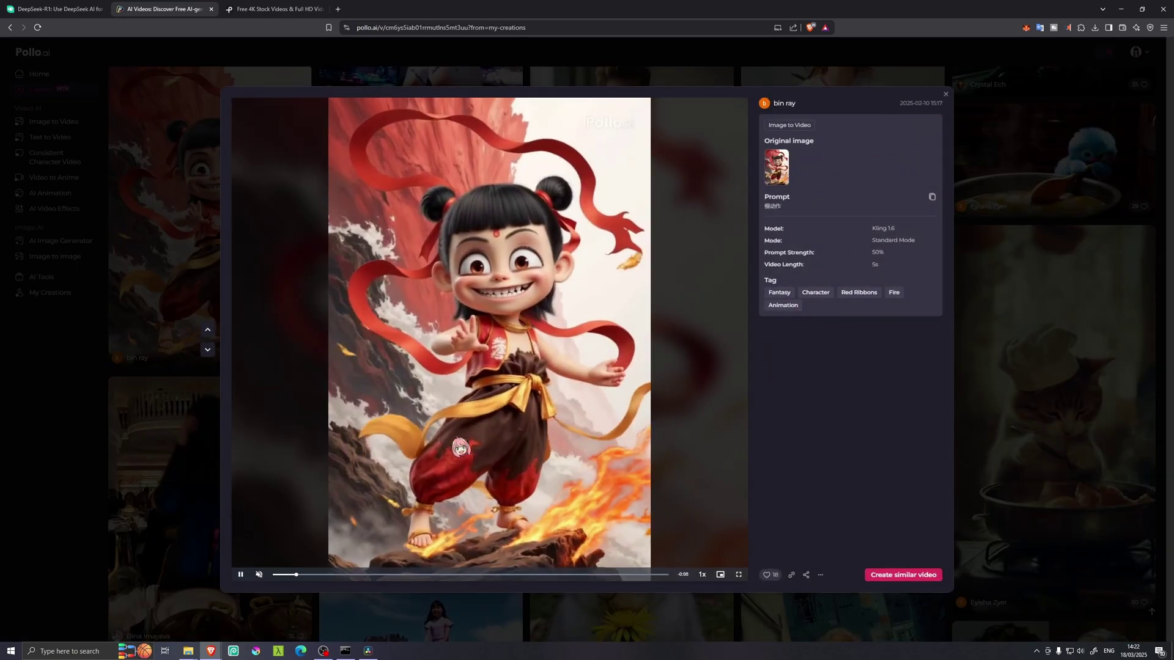
pyautogui.click(1015, 352)
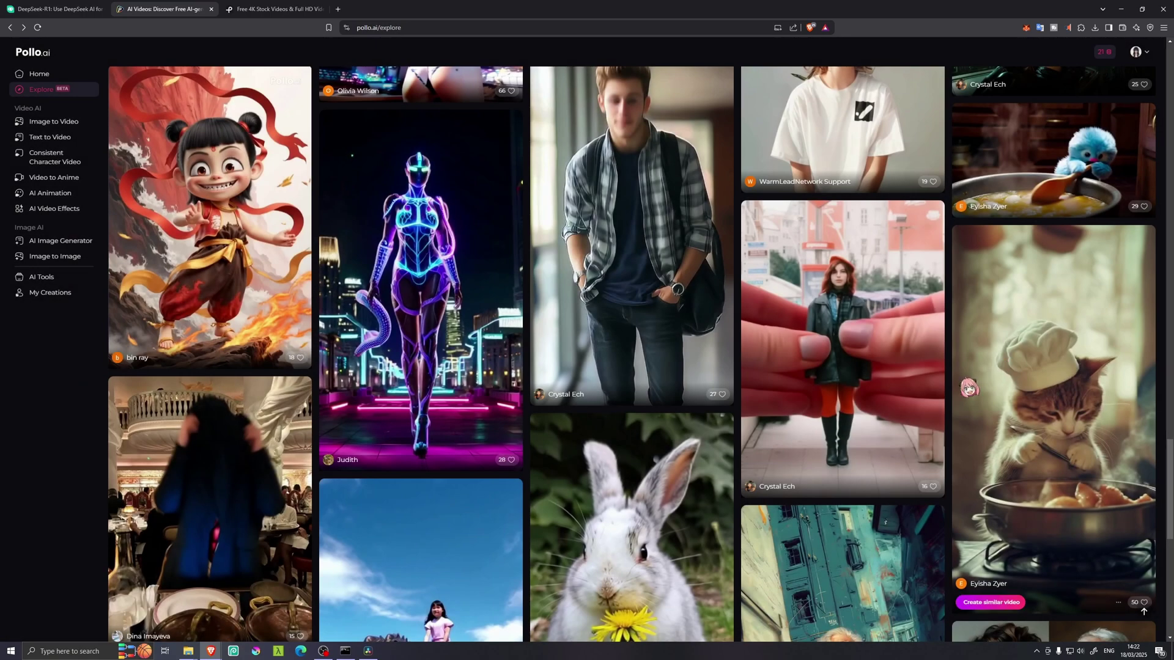
# - View the Einstein guitar and hooded marble figure videos, then open the Minions and Doraemon video
pyautogui.scroll(-5, 678, 408)
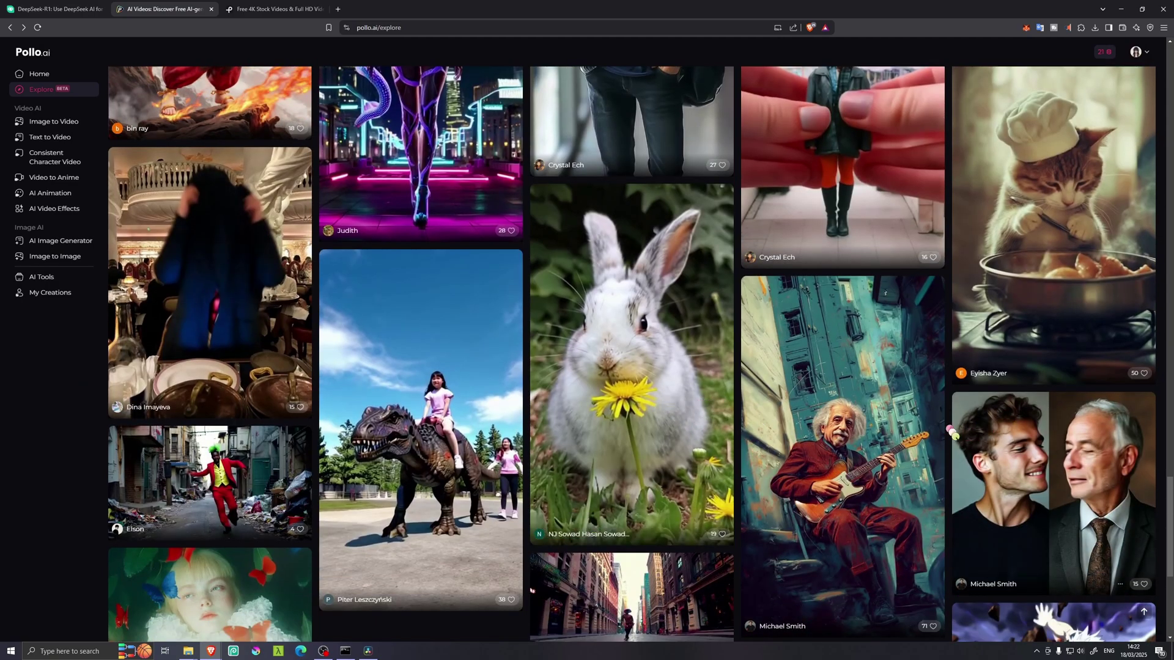
pyautogui.click(931, 458)
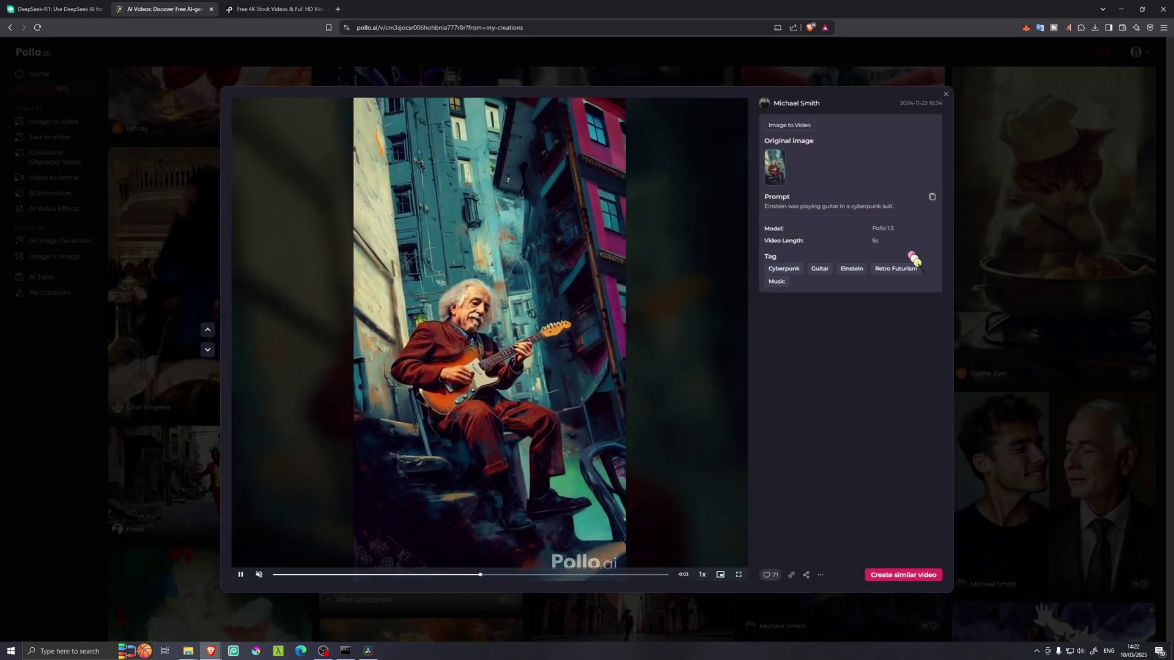
pyautogui.click(1016, 301)
pyautogui.scroll(-4, 990, 335)
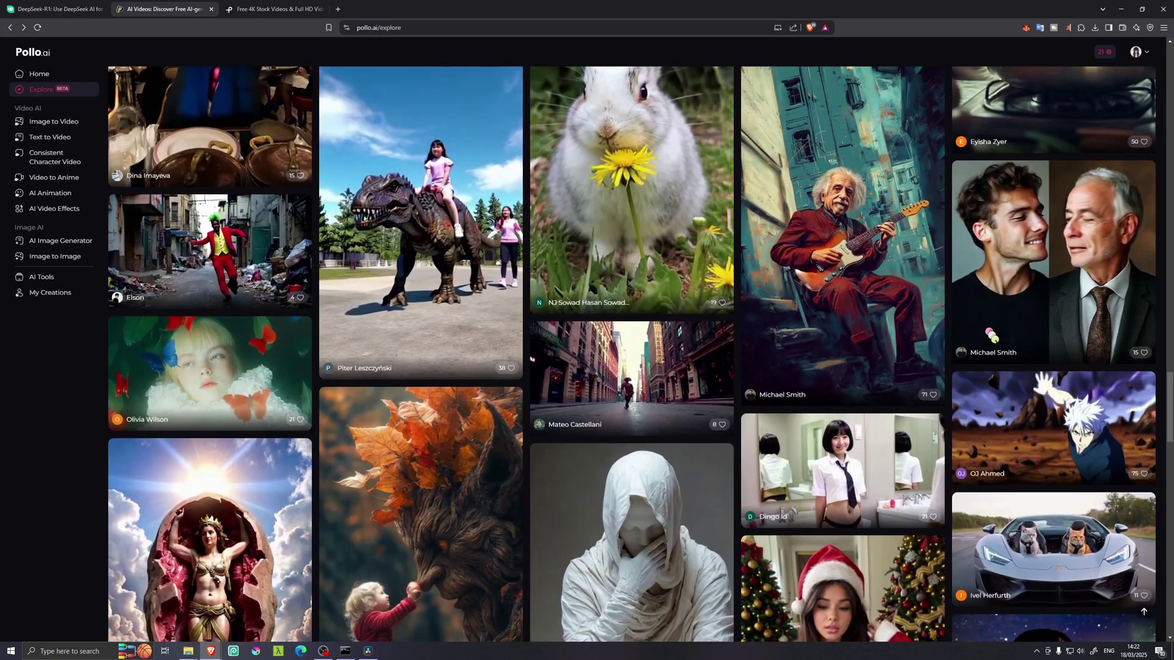
pyautogui.scroll(-6, 990, 335)
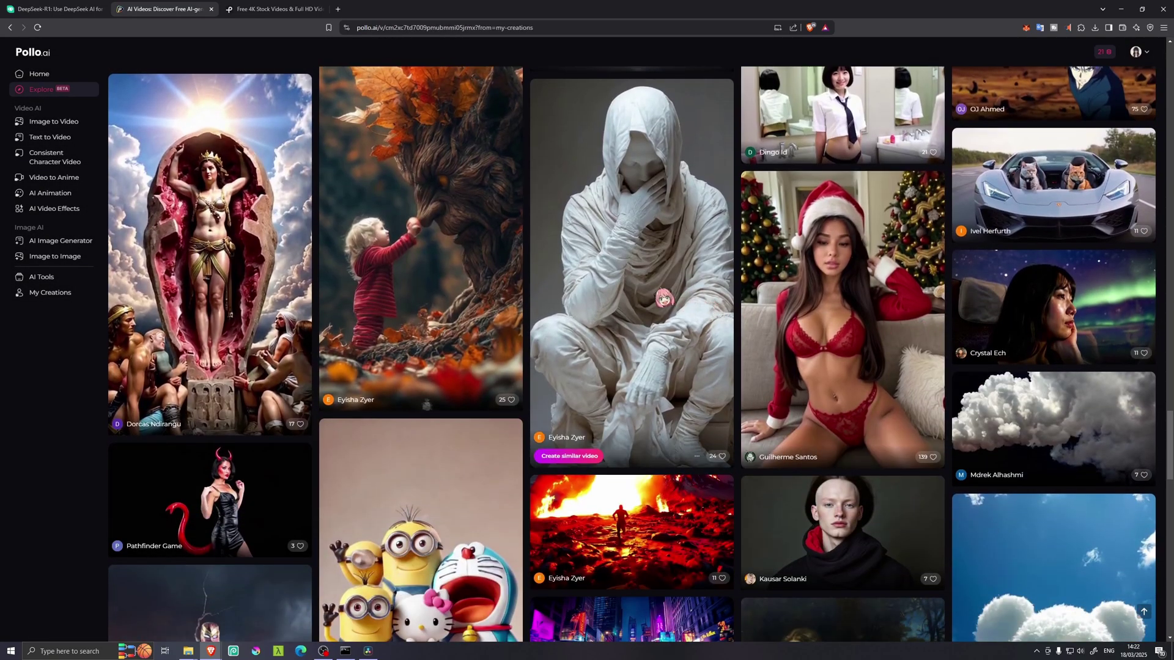
pyautogui.click(664, 298)
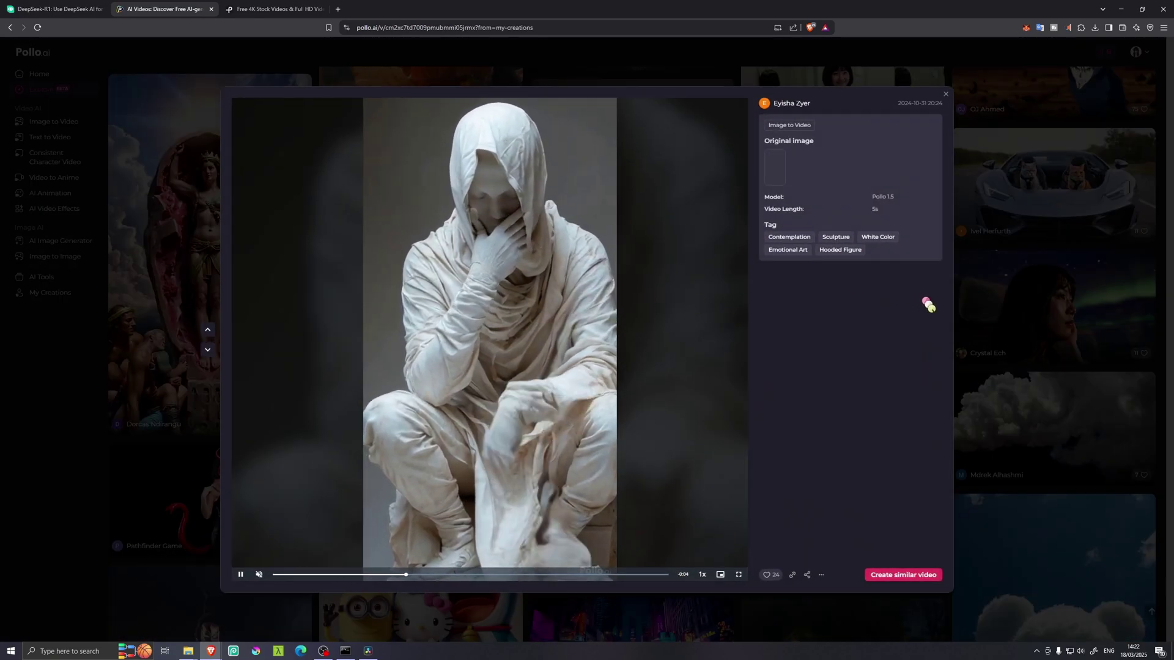
pyautogui.click(1013, 306)
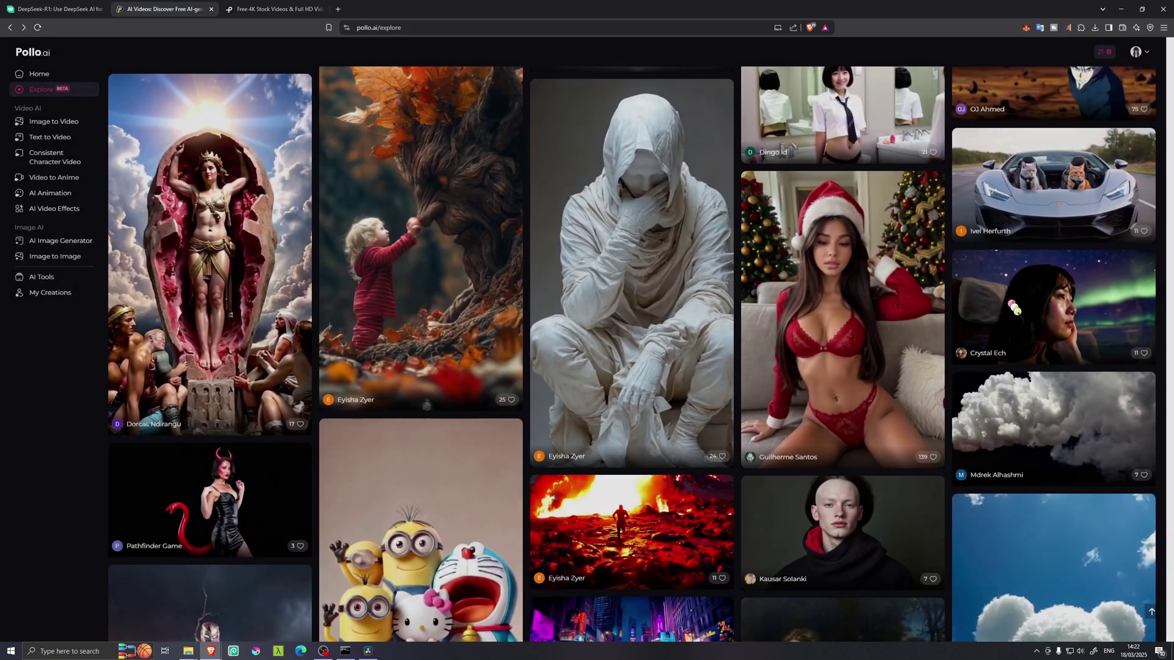
pyautogui.scroll(-8, 1015, 305)
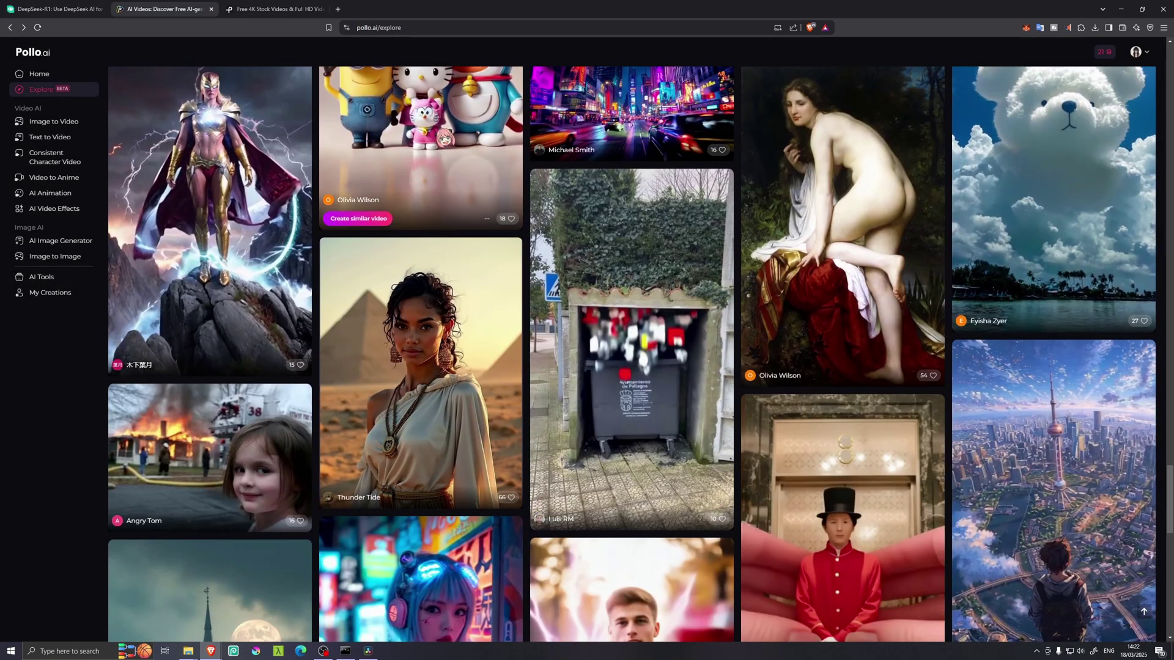
pyautogui.click(428, 159)
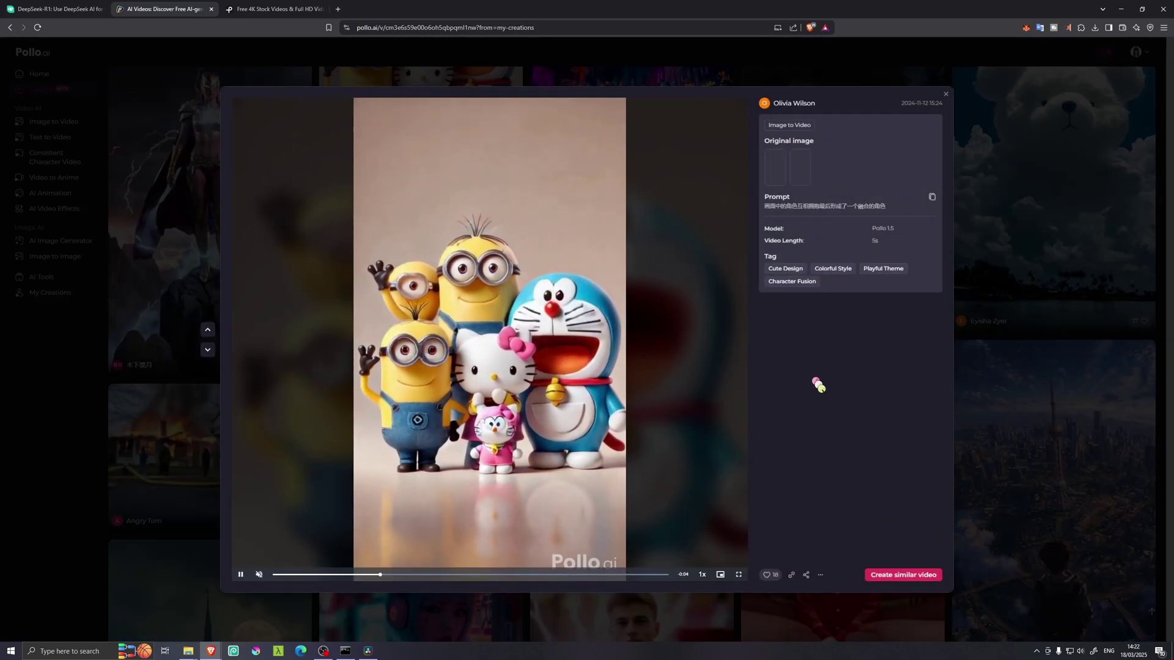
pyautogui.click(1030, 360)
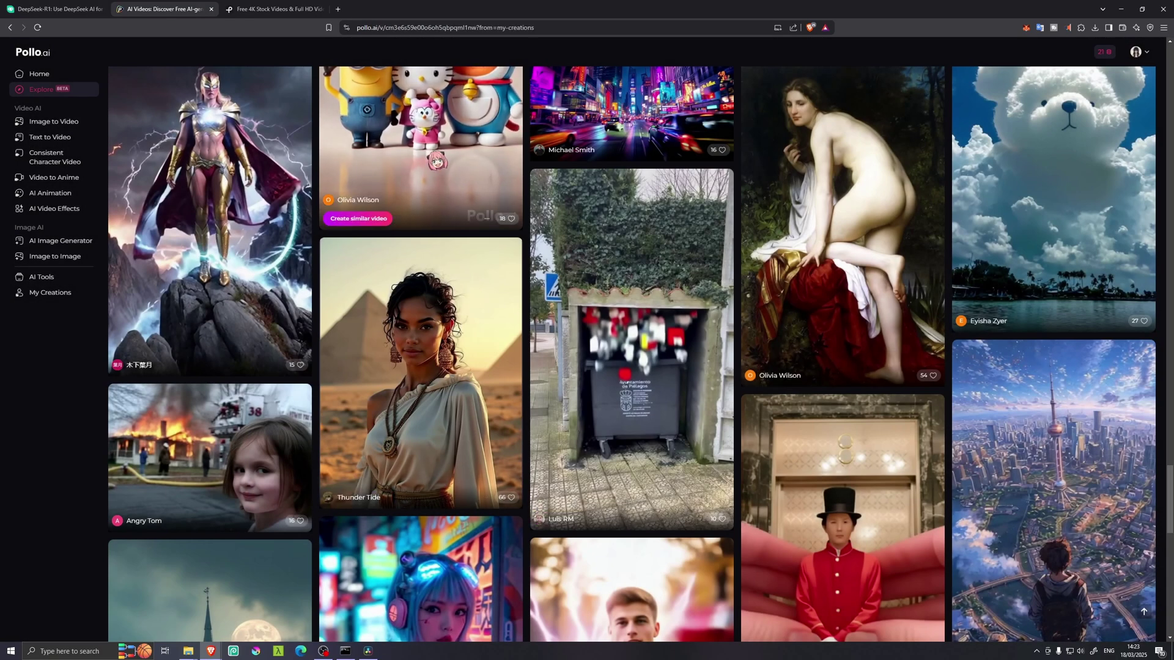
pyautogui.click(437, 161)
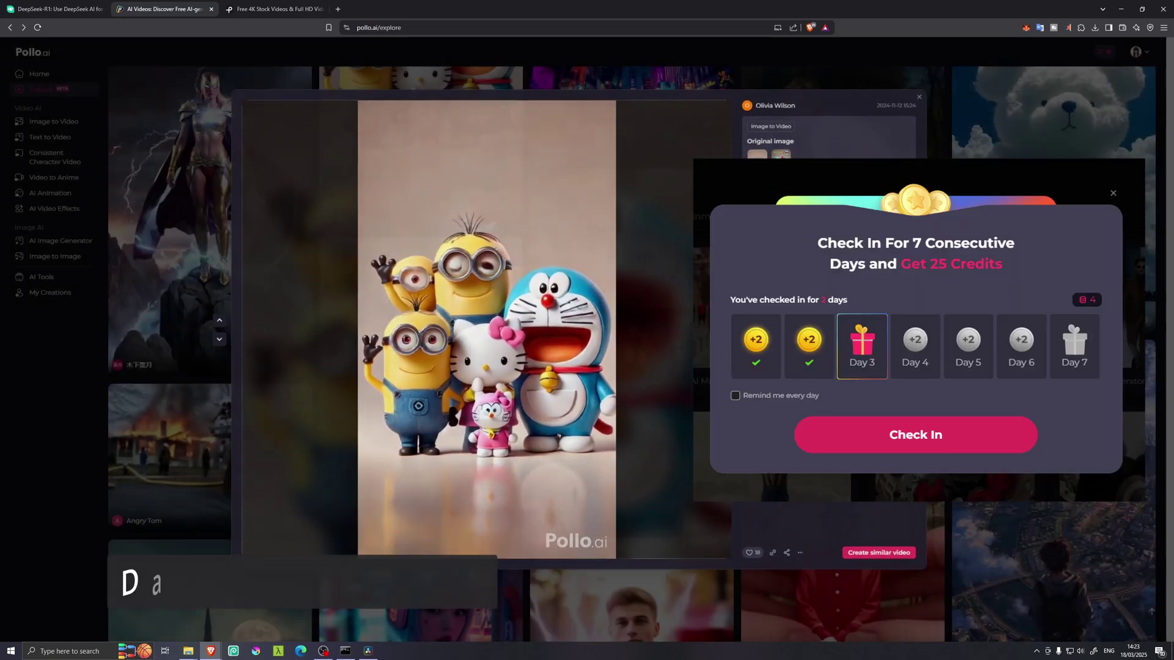
# - Open the blonde woman-in-black clip and close the 25-credit daily check-in popup
pyautogui.scroll(-6, 422, 354)
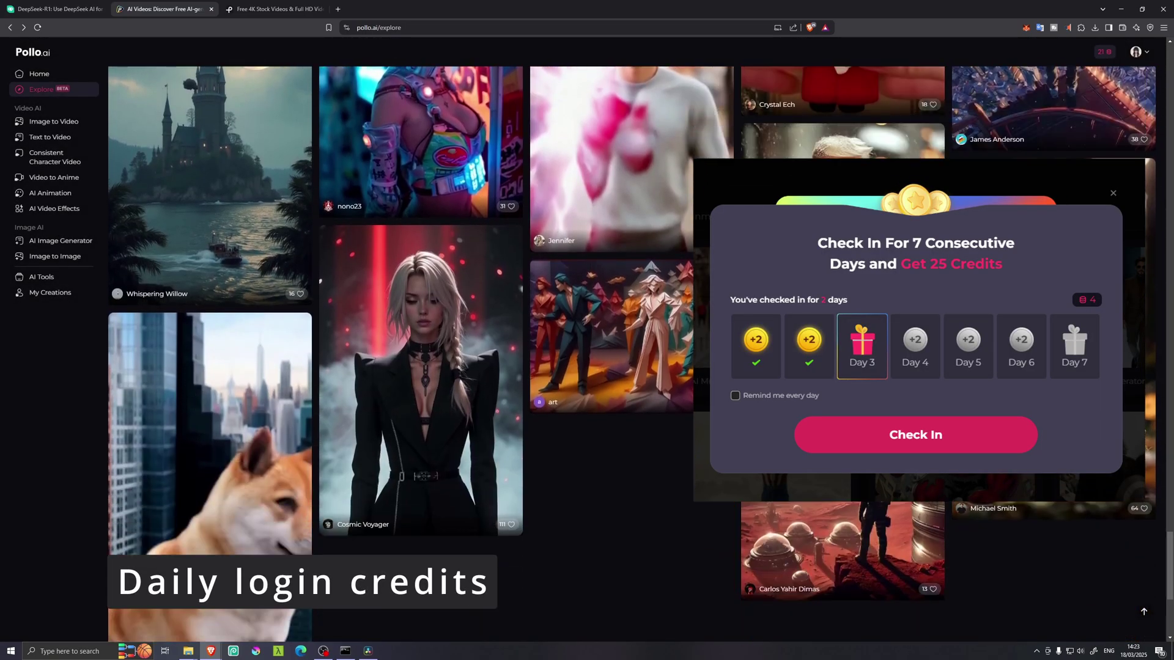
pyautogui.scroll(1, 421, 355)
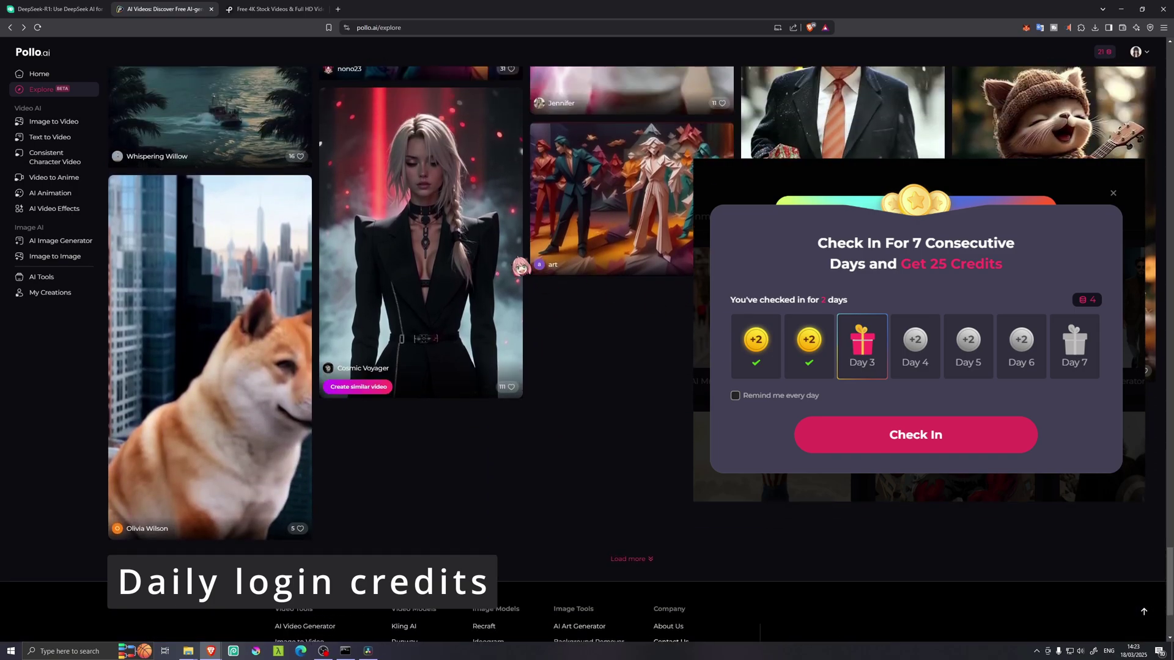
pyautogui.click(422, 275)
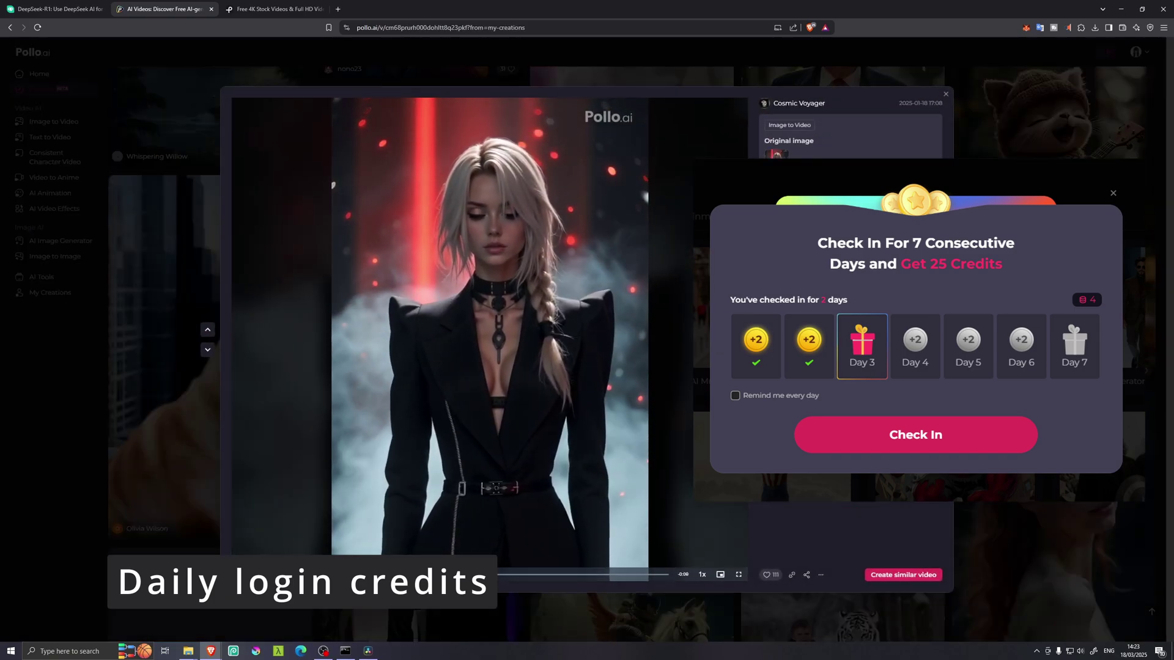
pyautogui.click(1112, 193)
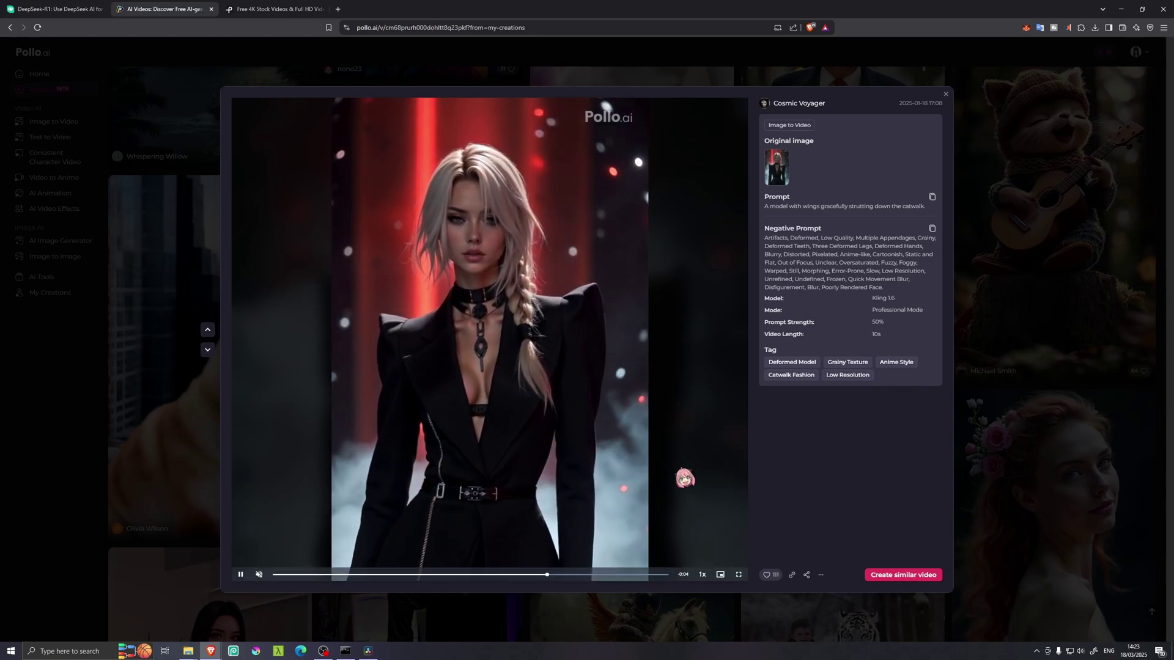
# - Close the woman-in-black clip and view the anime dancing girl video's details
pyautogui.click(988, 446)
pyautogui.scroll(-5, 989, 416)
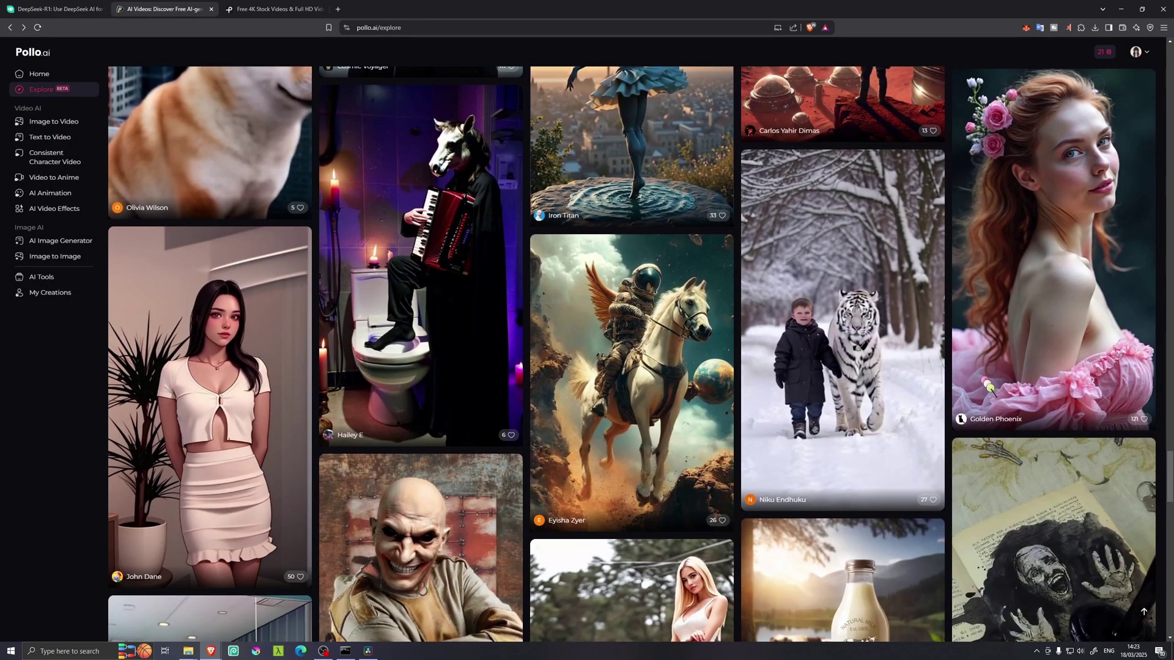
pyautogui.scroll(-10, 989, 389)
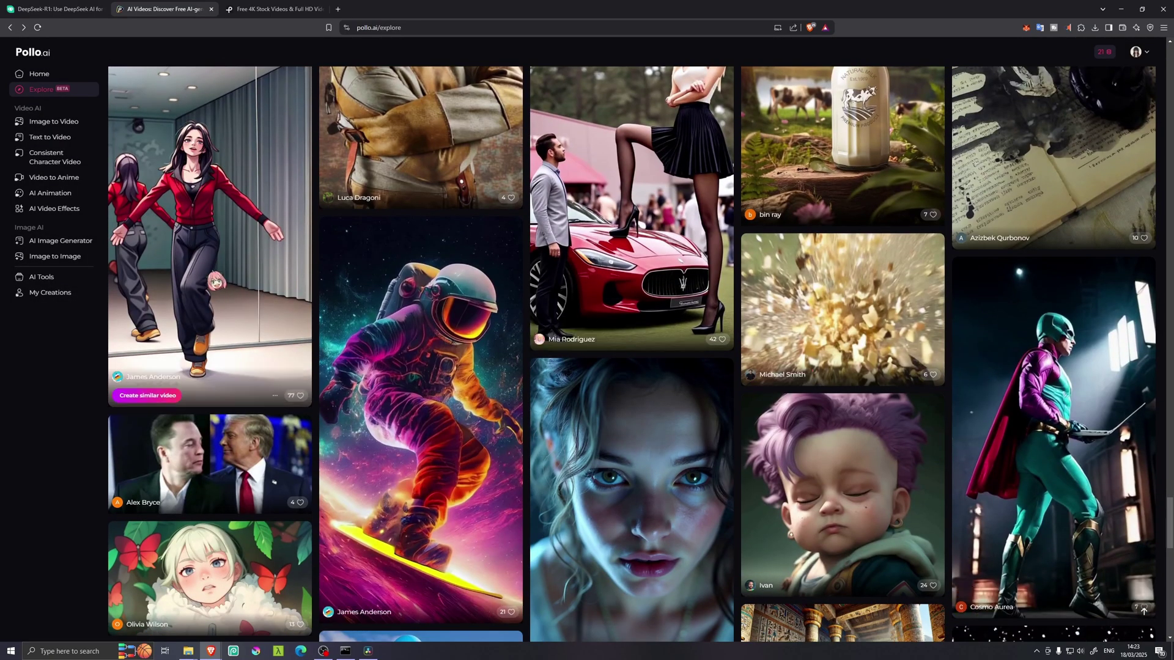
pyautogui.click(215, 283)
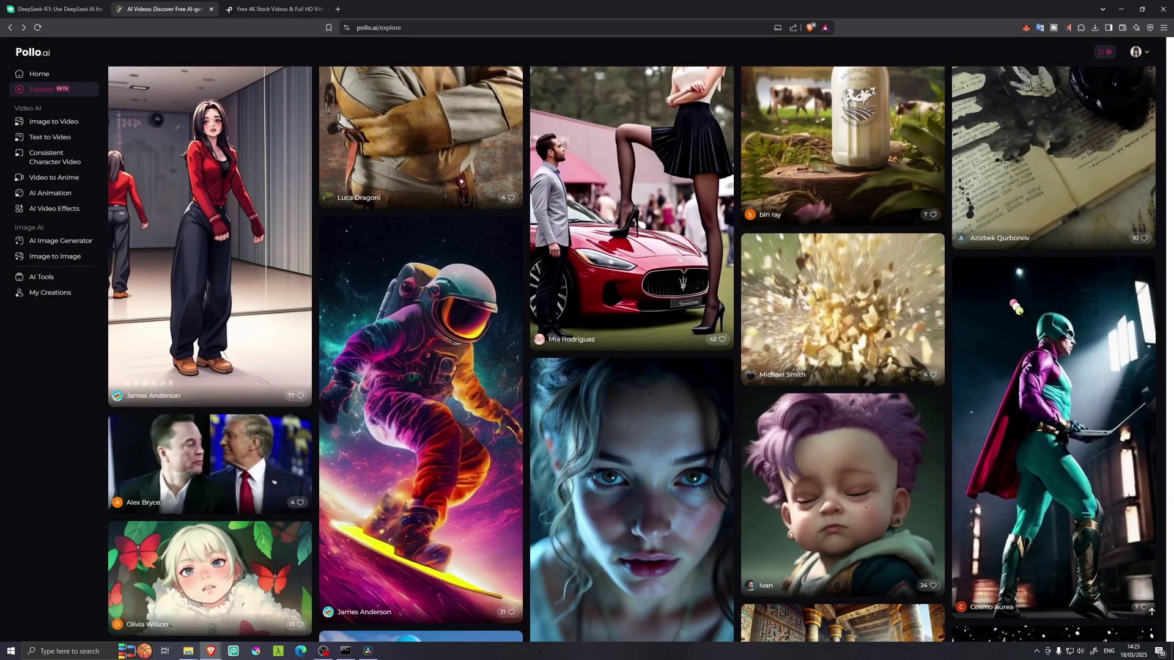
pyautogui.click(1017, 302)
# - View the park anime girl and corgi-holding-beer videos, then scroll further down the feed
pyautogui.scroll(-5, 981, 338)
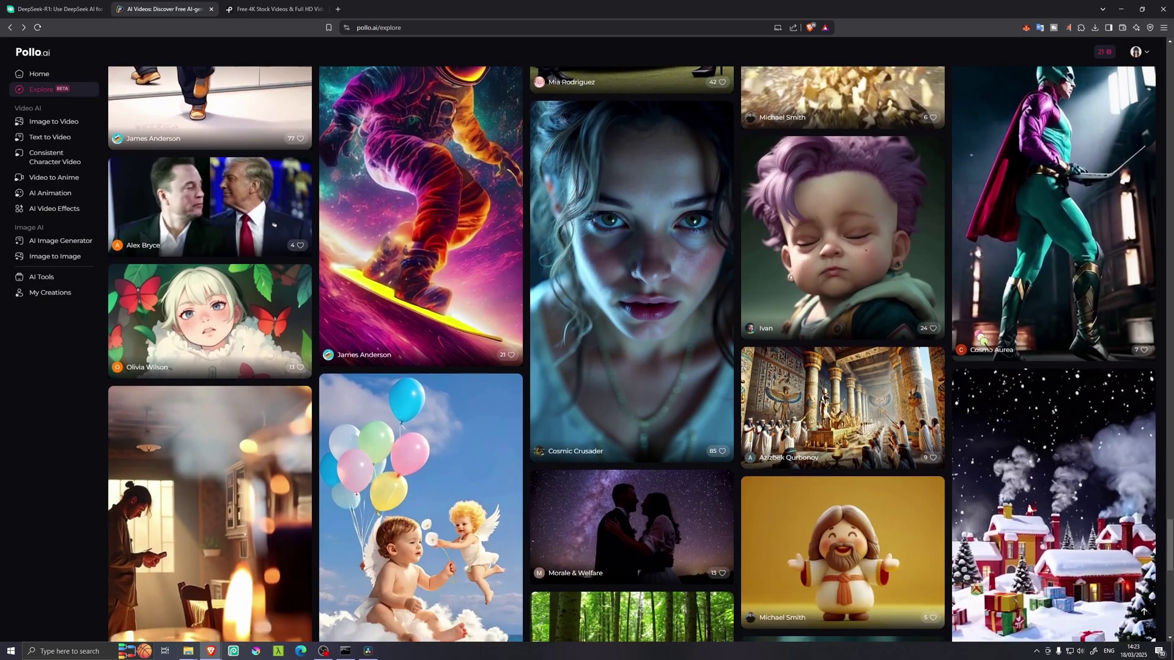
pyautogui.scroll(-10, 981, 338)
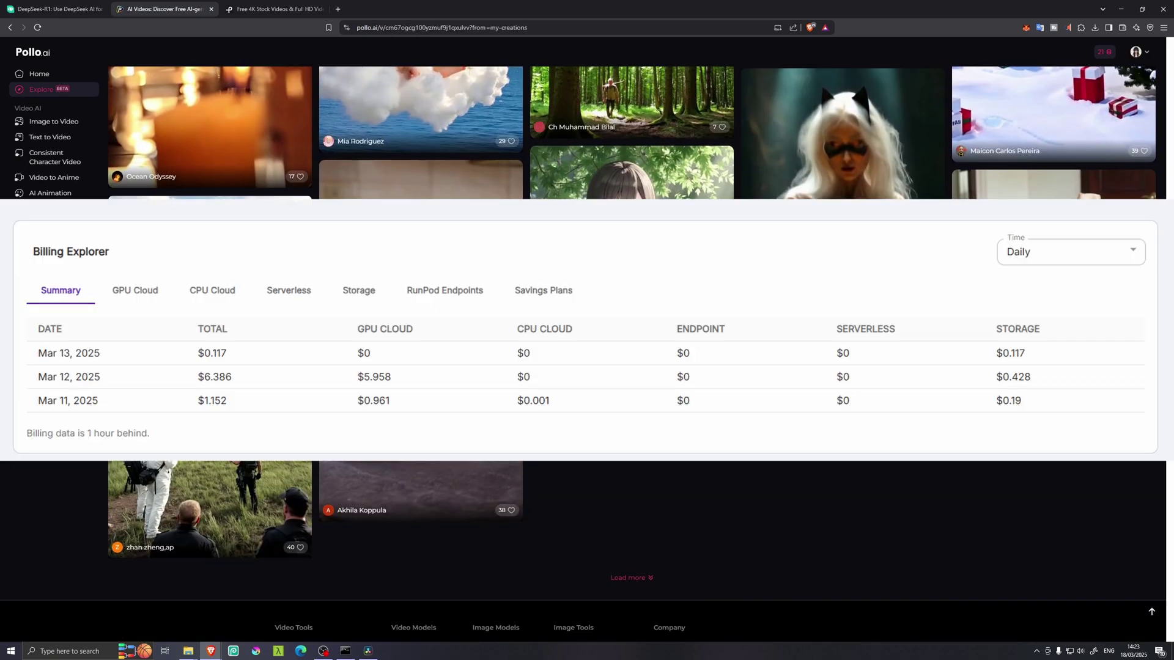
pyautogui.click(631, 293)
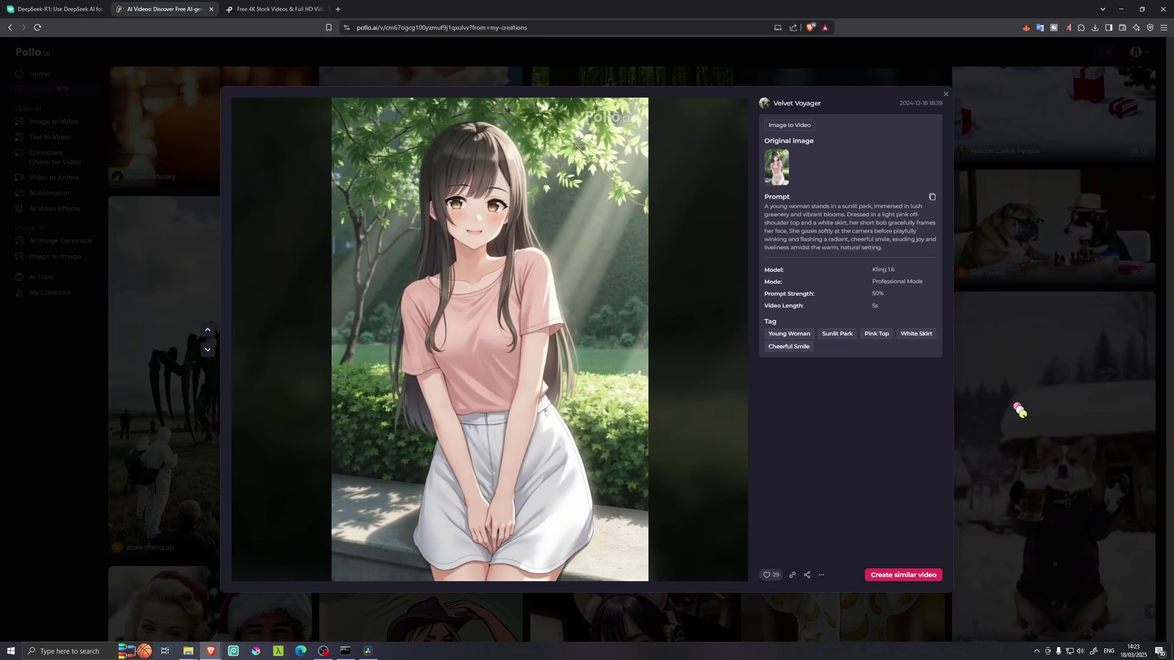
pyautogui.click(1018, 410)
pyautogui.scroll(-4, 1024, 400)
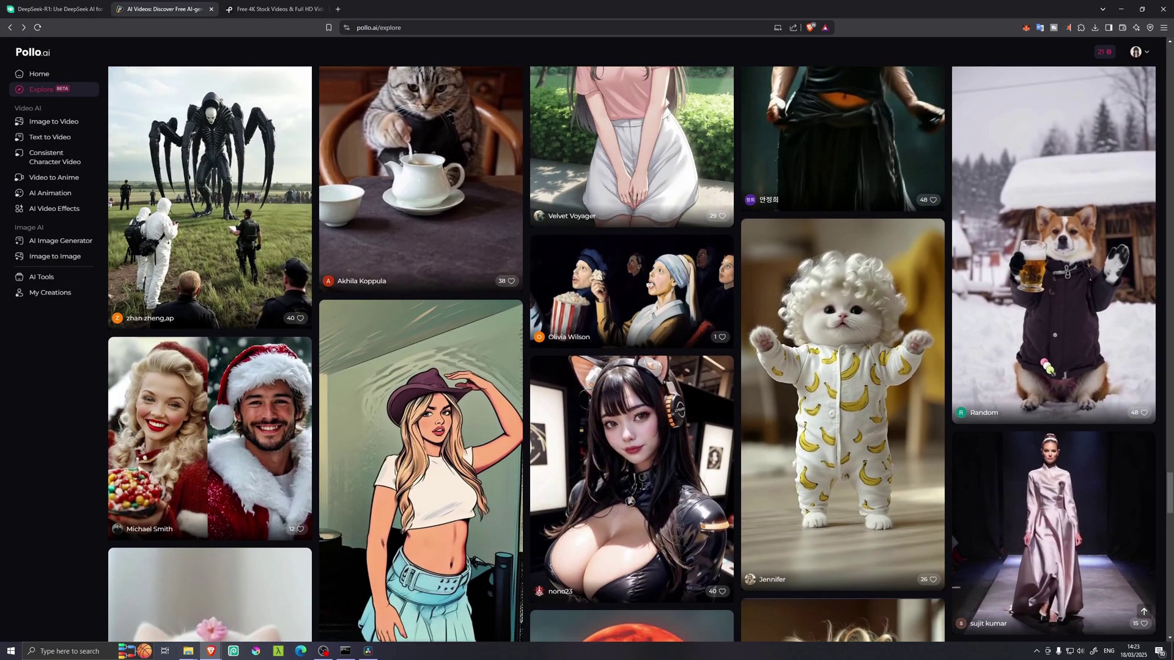
pyautogui.click(1049, 321)
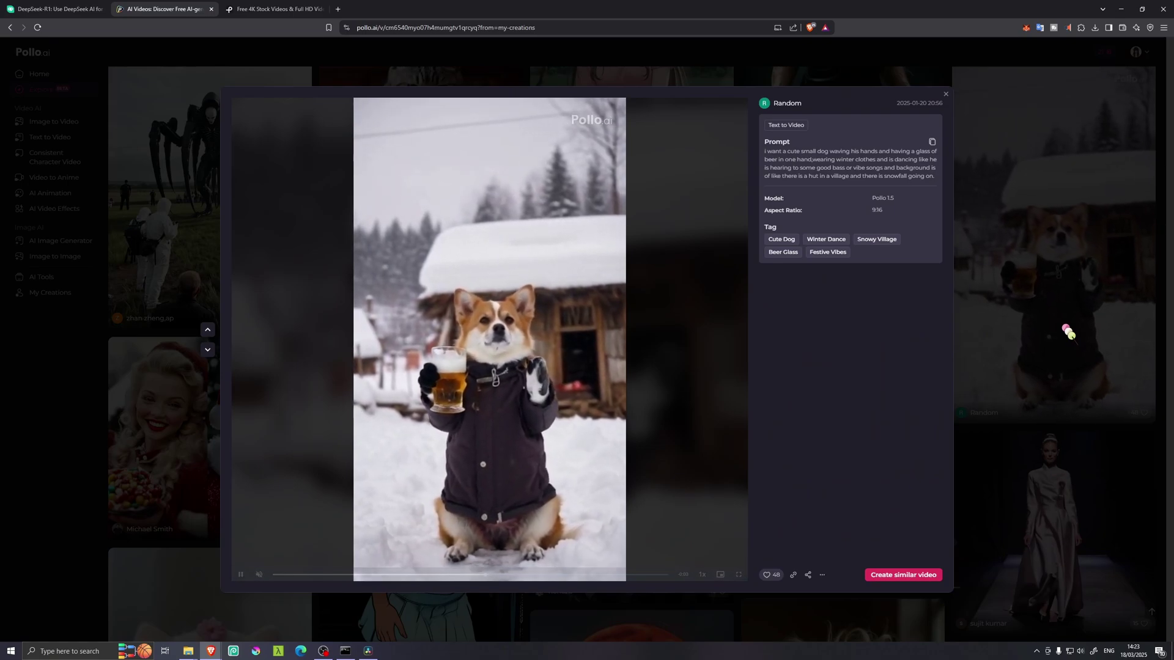
pyautogui.click(1067, 332)
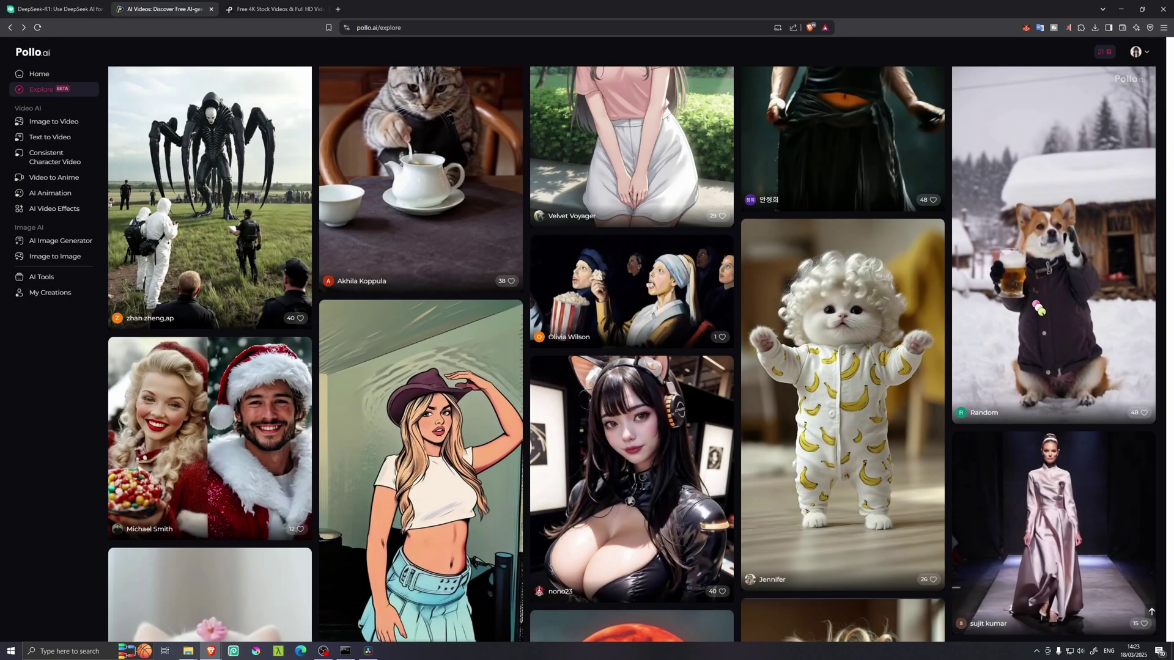
pyautogui.scroll(-5, 985, 316)
pyautogui.scroll(-12, 982, 314)
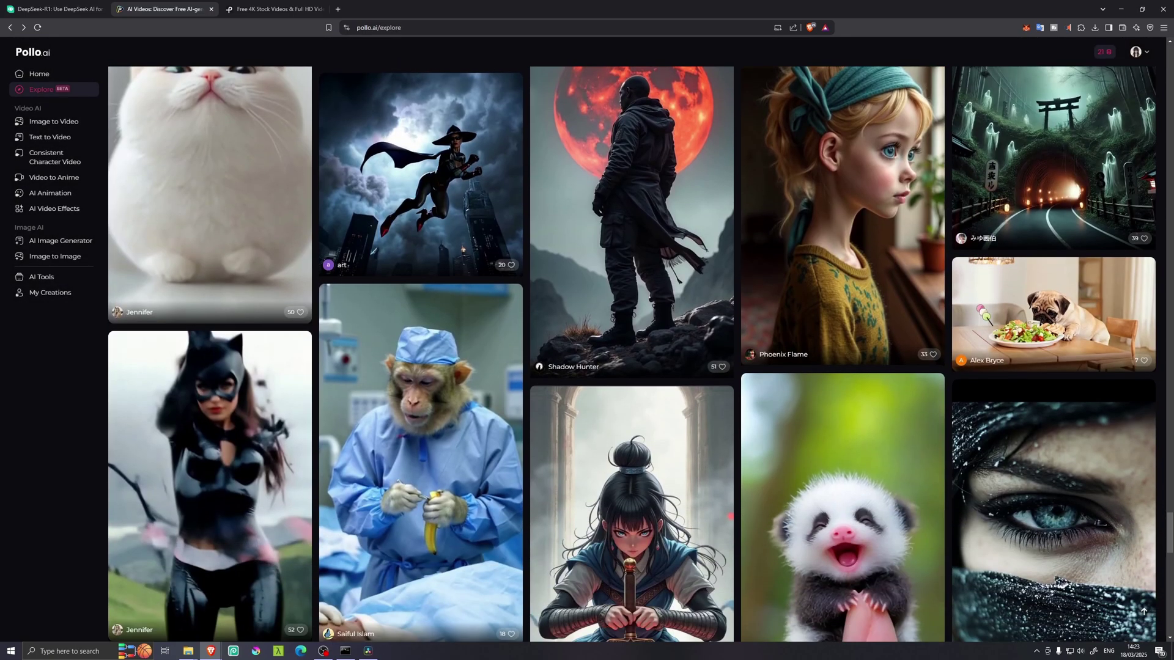
pyautogui.scroll(-10, 982, 313)
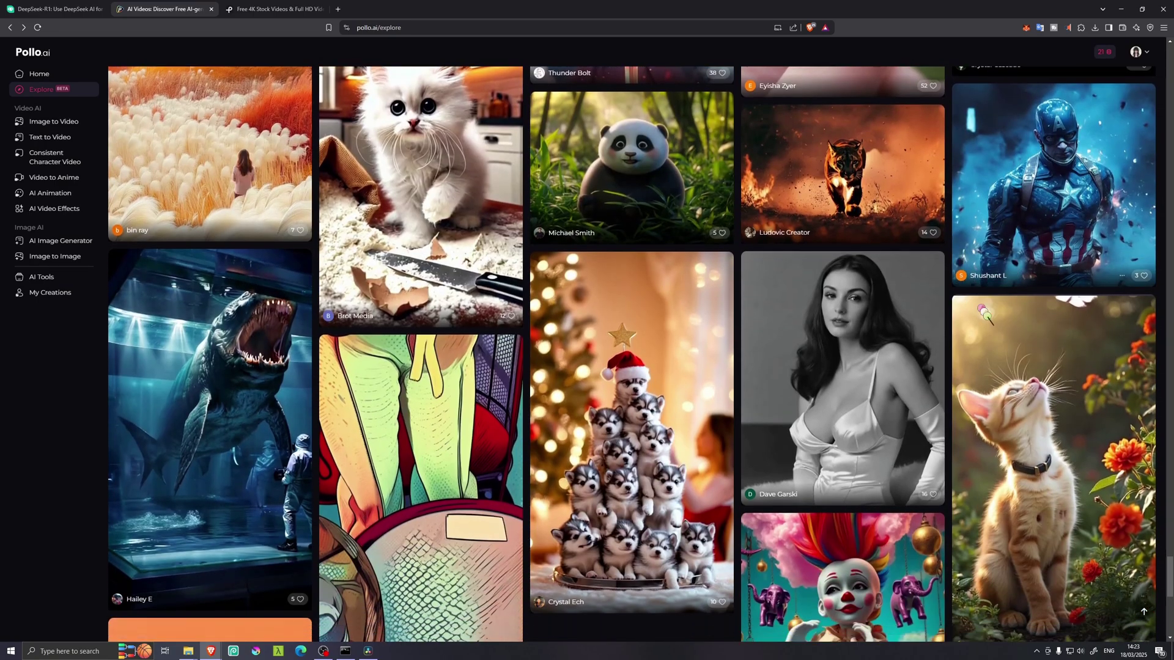
pyautogui.scroll(-4, 982, 313)
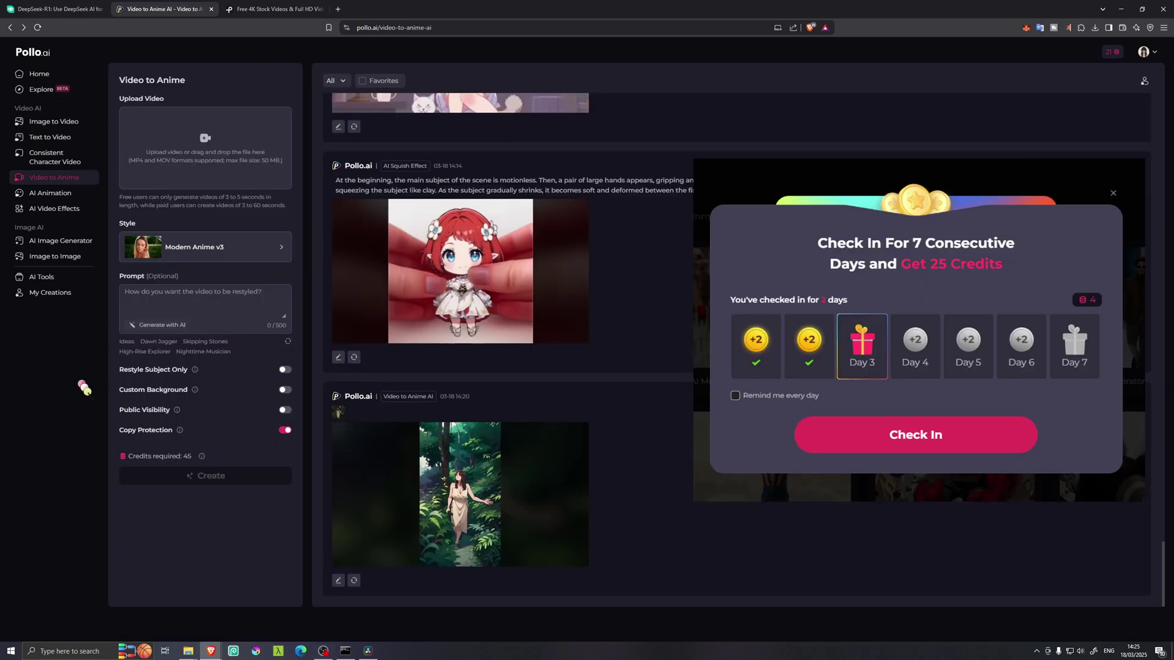
# - Open My Creations and scroll through the generated reading-girl and rainy lo-fi videos
pyautogui.click(76, 295)
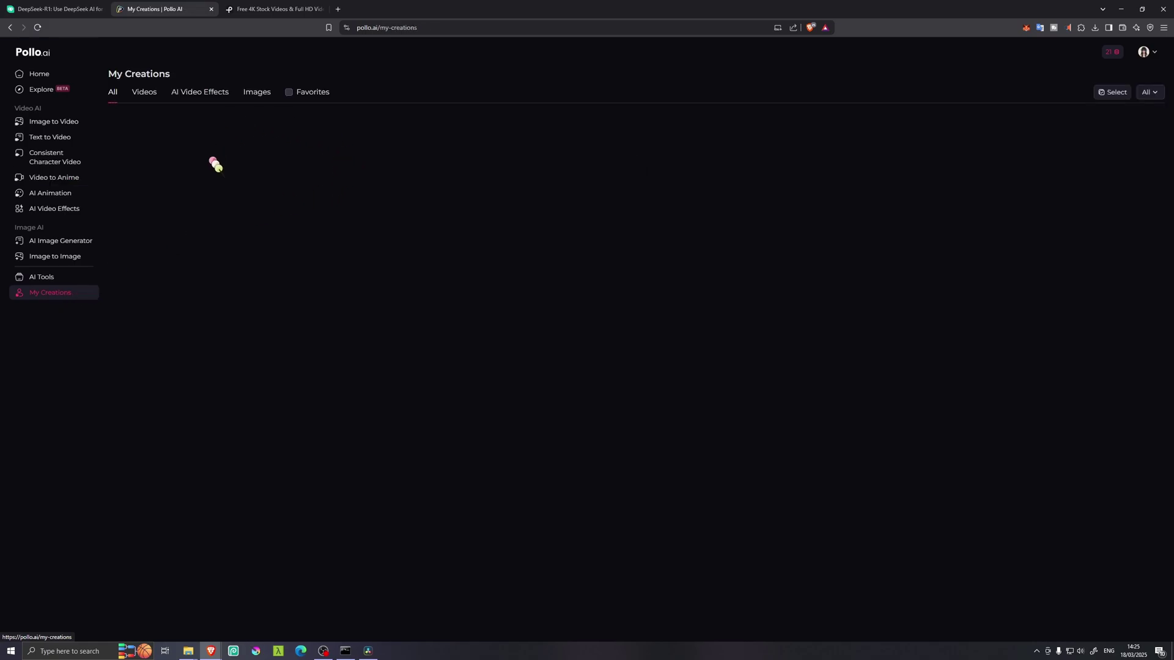
pyautogui.scroll(-5, 629, 354)
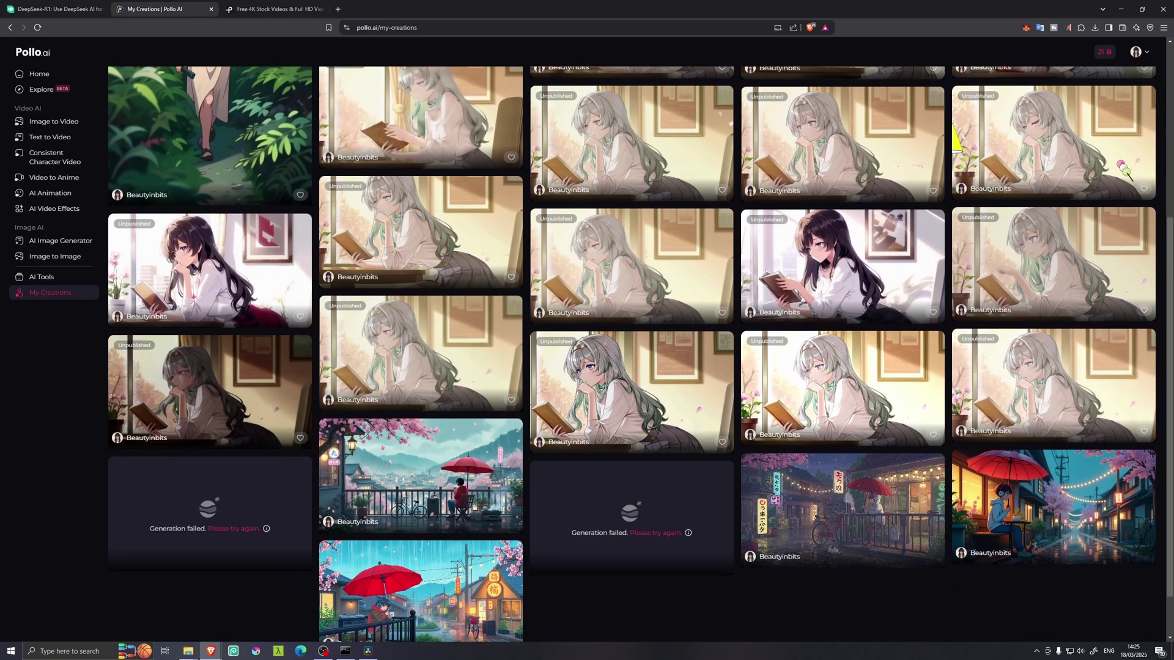
pyautogui.scroll(2, 1125, 170)
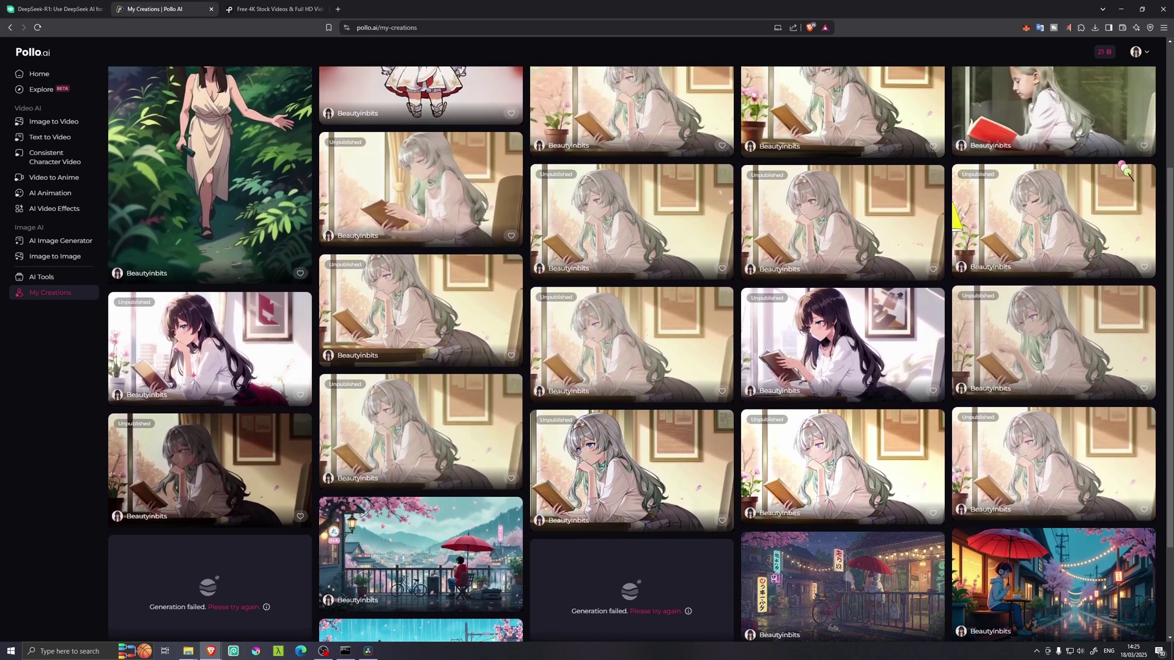